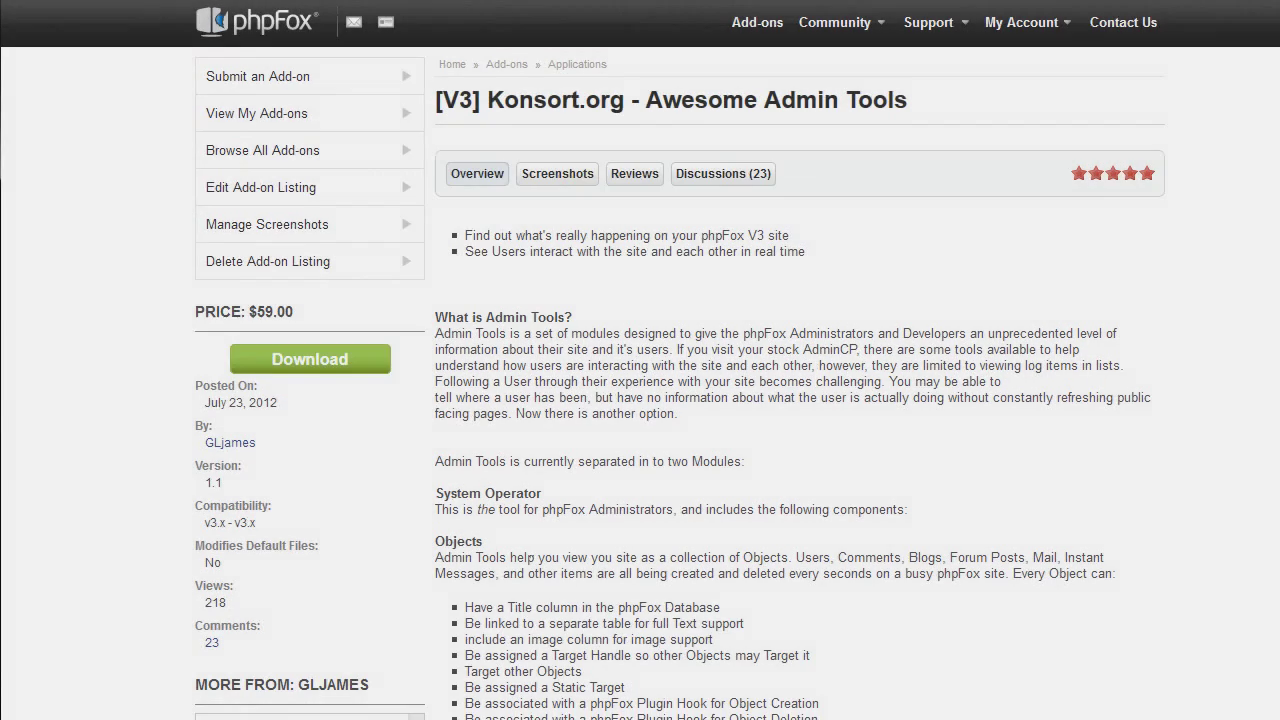
Step: Read through the Awesome Admin Tools add-on overview, covering its System Operator objects, supported phpFox objects and RealTime Monitoring features
{"action": "scroll", "coordinate": [800, 400], "scroll_direction": "down", "scroll_amount": 1}
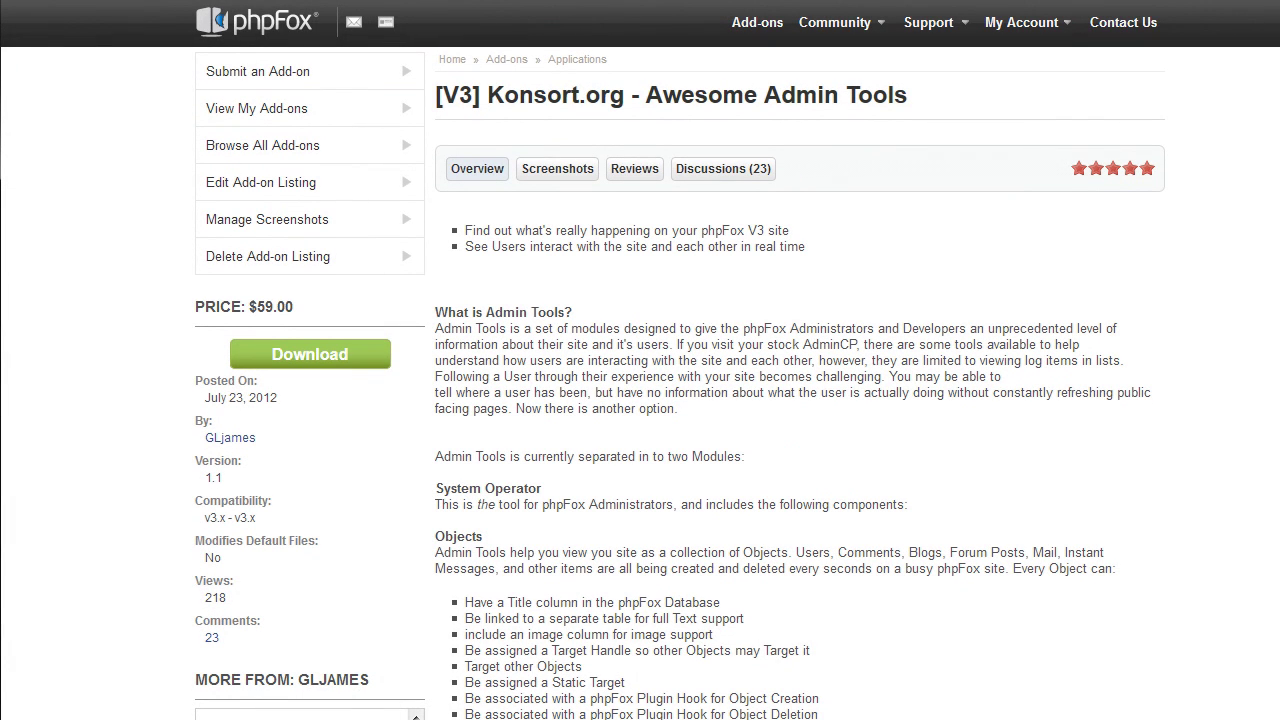
{"action": "scroll", "coordinate": [680, 384], "scroll_direction": "down", "scroll_amount": 1}
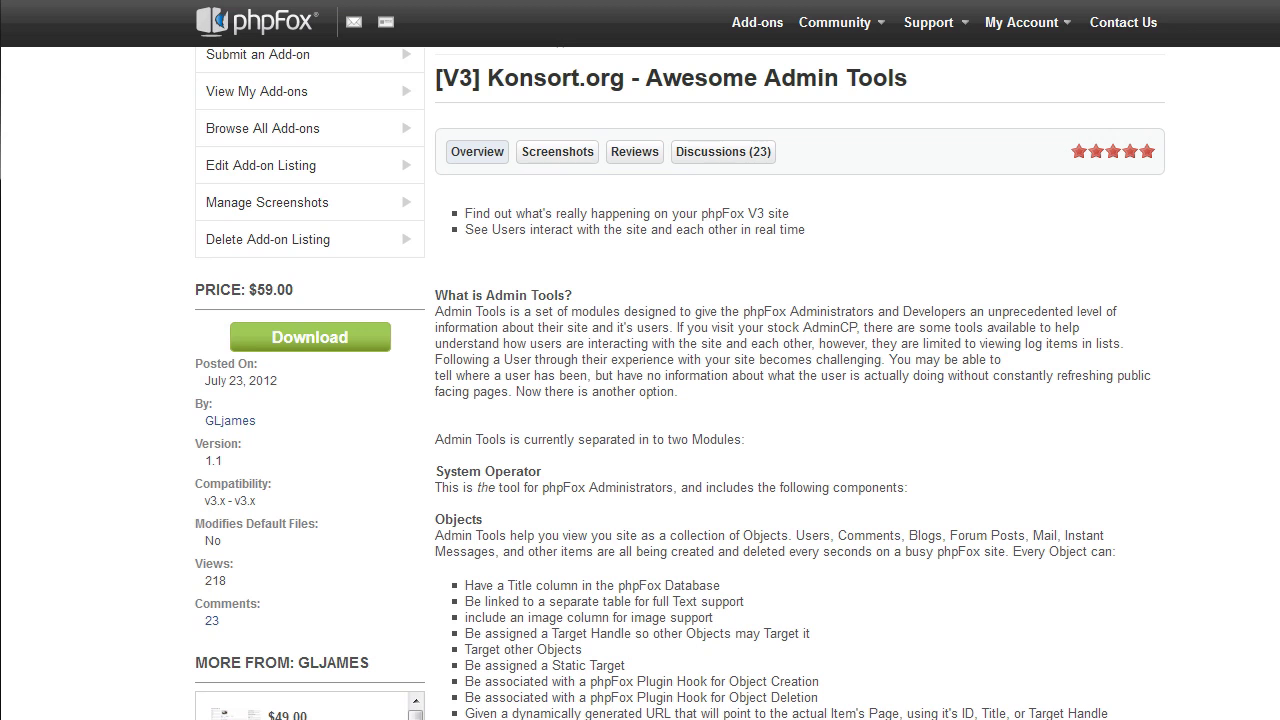
{"action": "scroll", "coordinate": [680, 384], "scroll_direction": "down", "scroll_amount": 3}
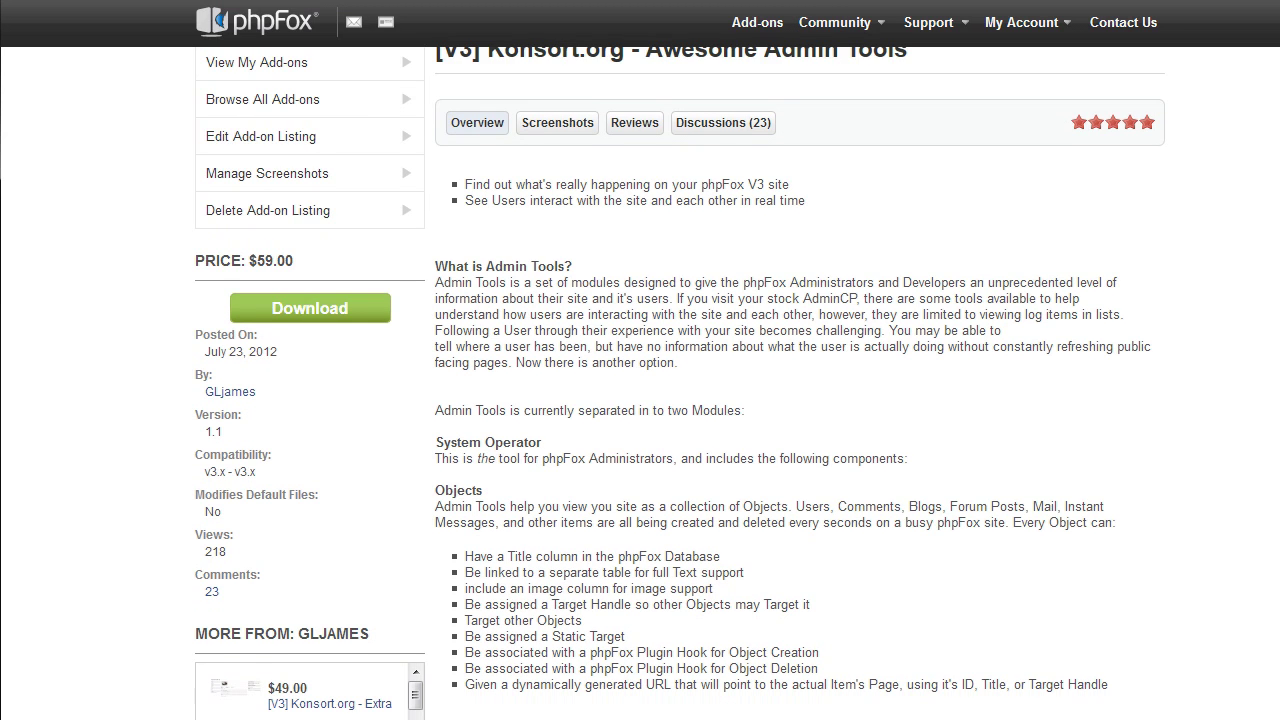
{"action": "scroll", "coordinate": [680, 384], "scroll_direction": "down", "scroll_amount": 2}
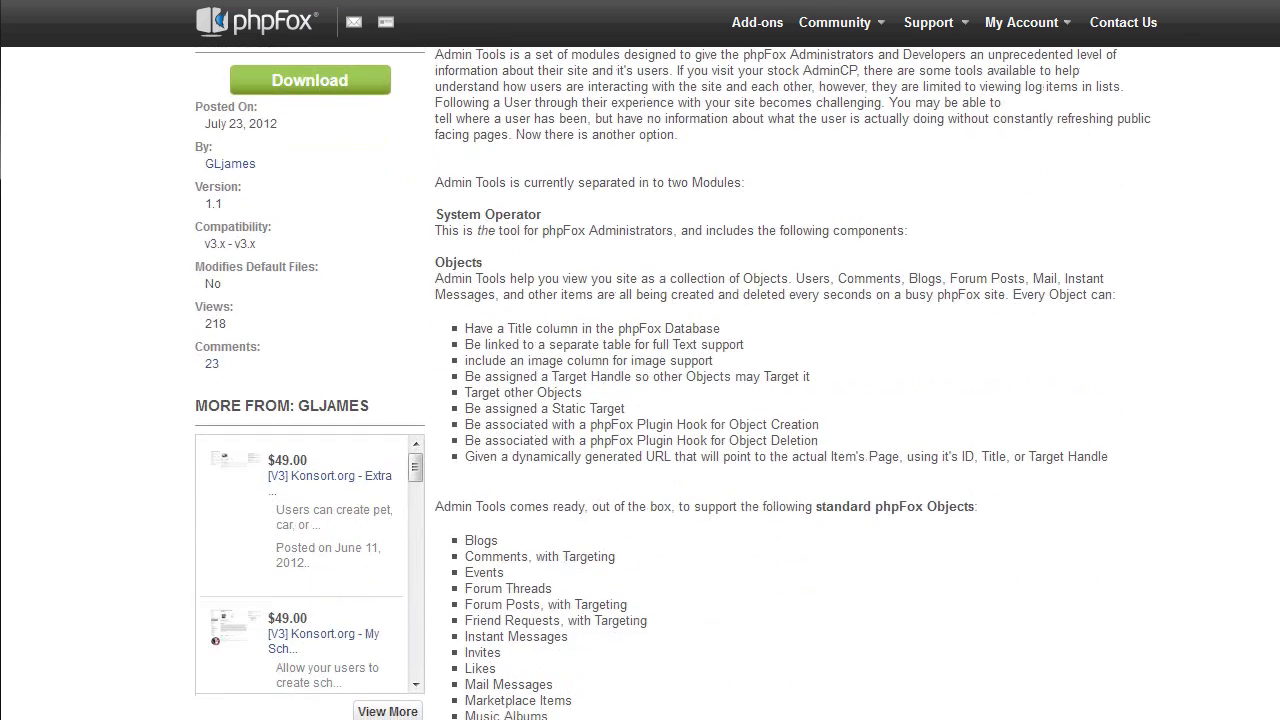
{"action": "scroll", "coordinate": [680, 384], "scroll_direction": "down", "scroll_amount": 3}
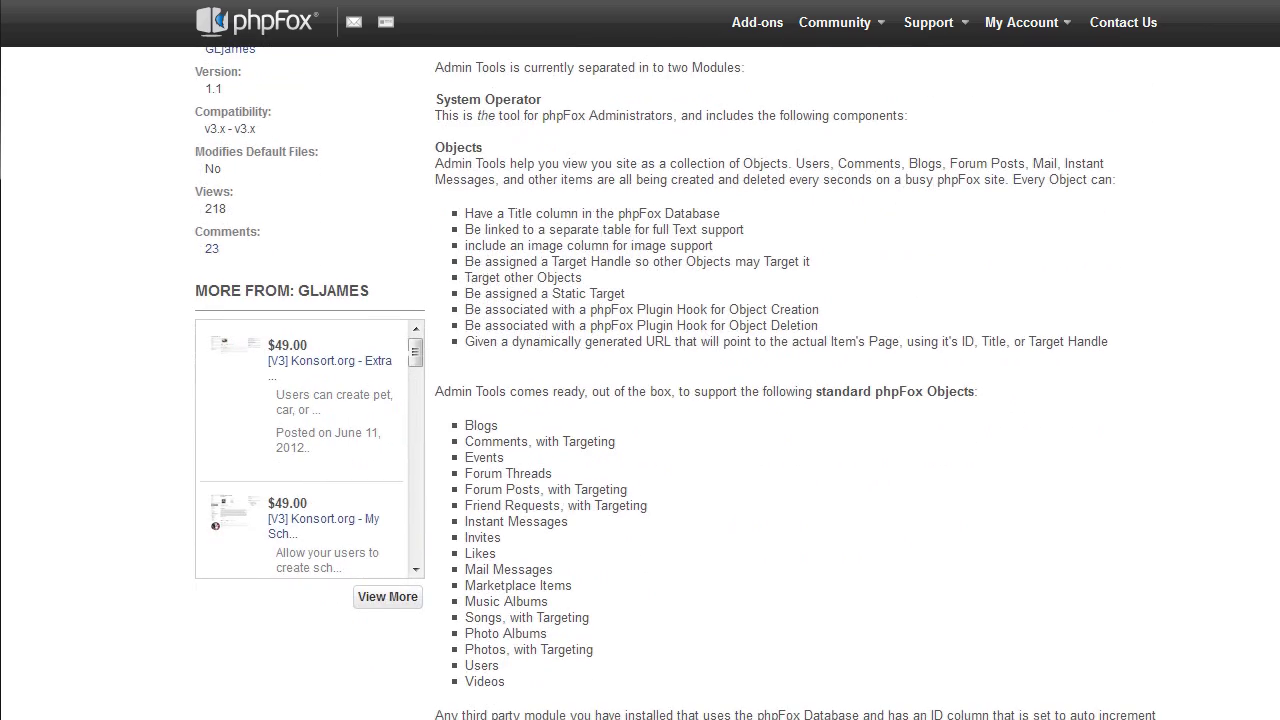
{"action": "scroll", "coordinate": [680, 384], "scroll_direction": "down", "scroll_amount": 1}
{"action": "scroll", "coordinate": [680, 384], "scroll_direction": "down", "scroll_amount": 4}
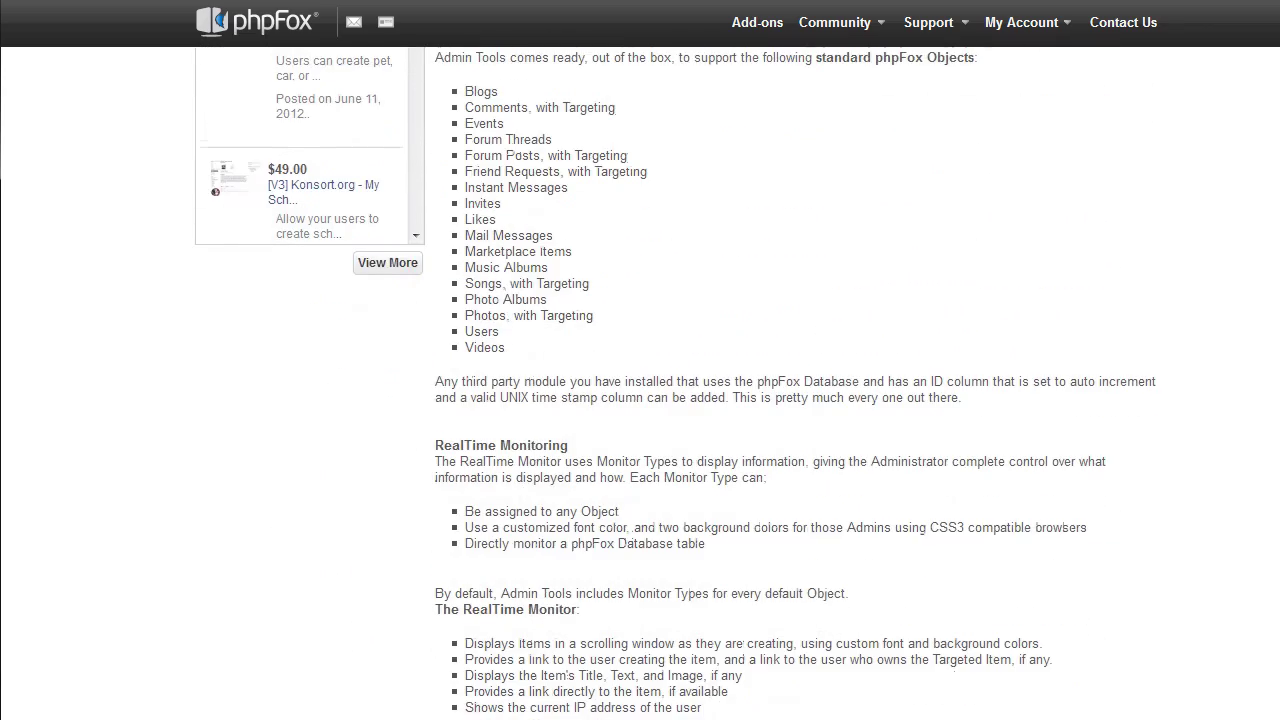
{"action": "scroll", "coordinate": [680, 384], "scroll_direction": "down", "scroll_amount": 3}
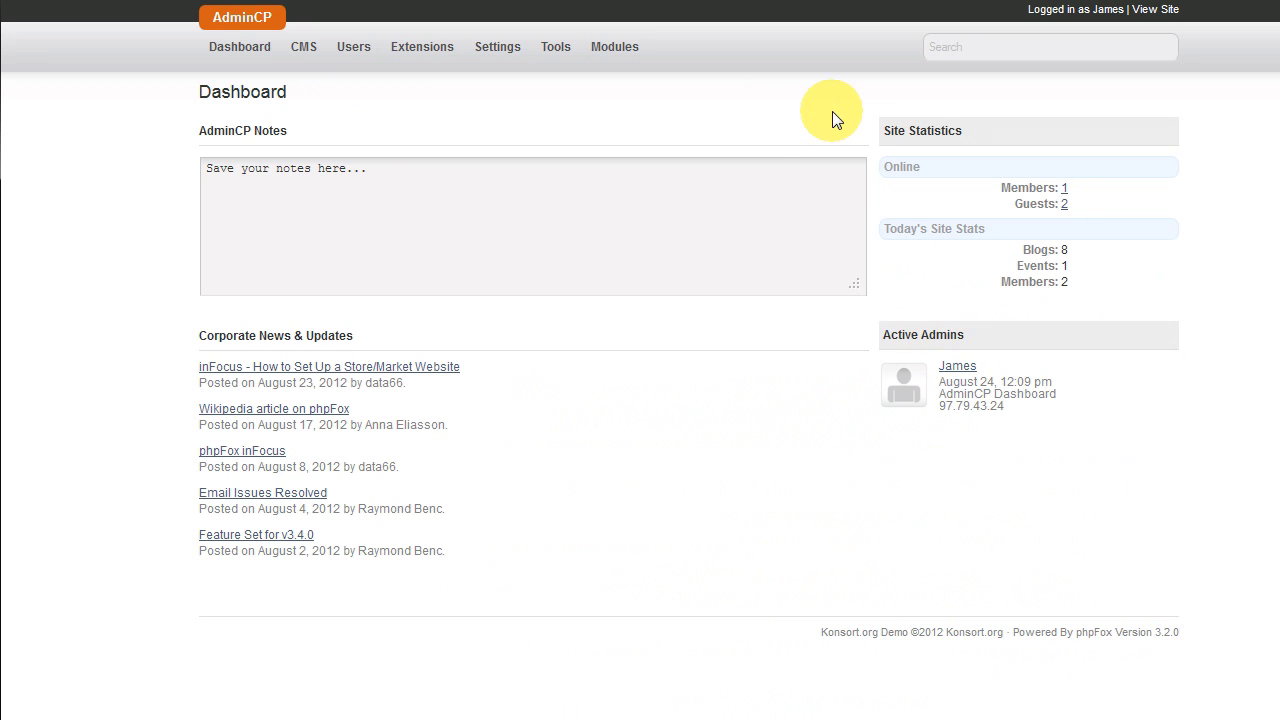
Step: Open the RealTime Monitor of the Sysop module in the AdminCP
{"action": "left_click", "coordinate": [605, 48]}
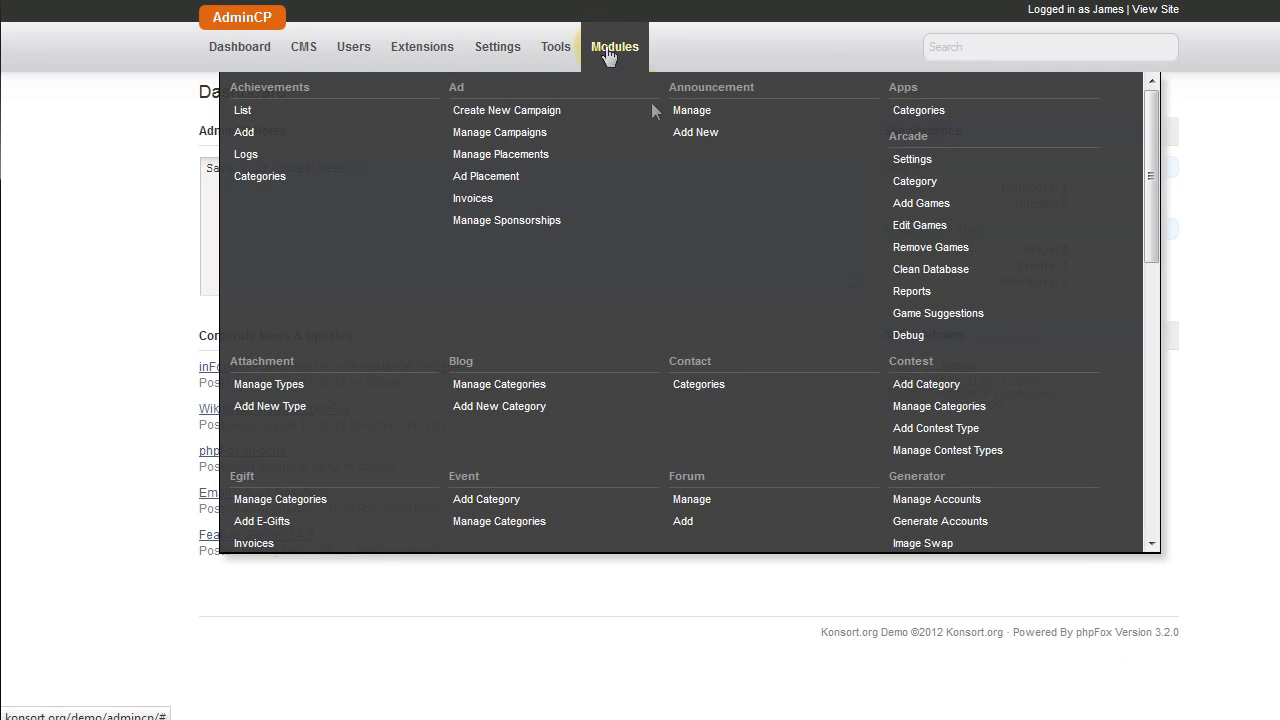
{"action": "scroll", "coordinate": [795, 275], "scroll_direction": "down", "scroll_amount": 10}
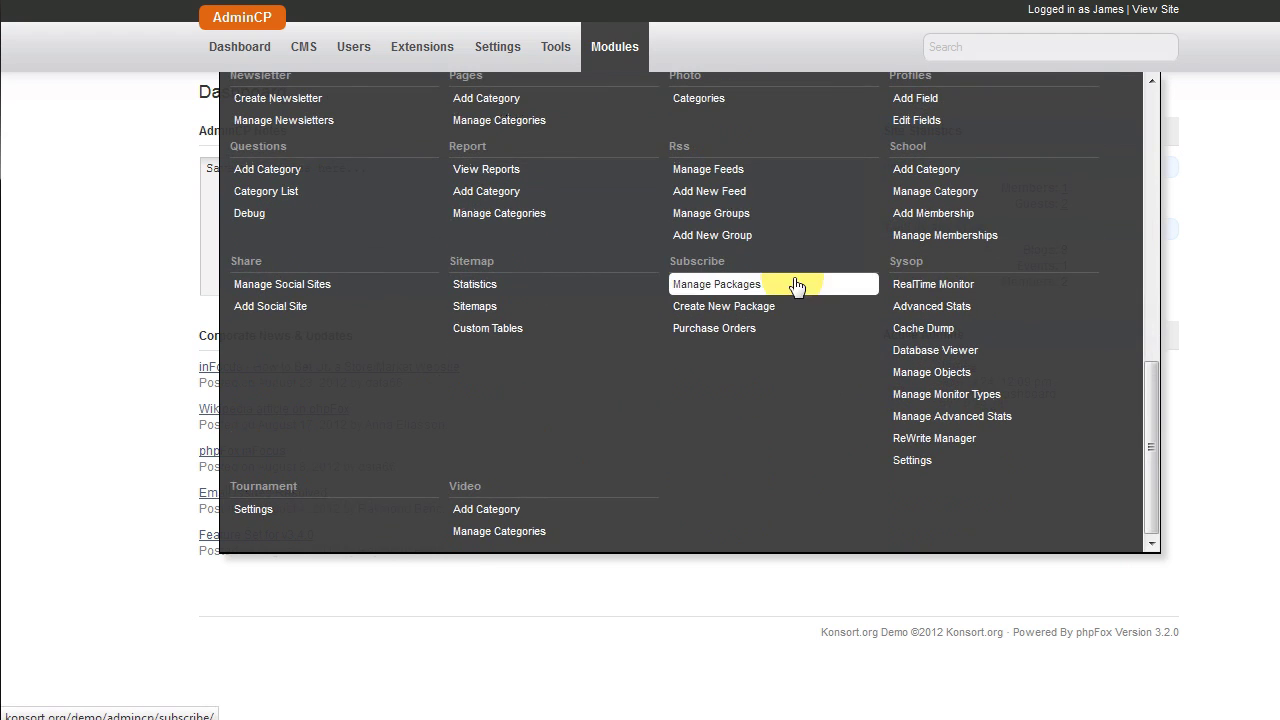
{"action": "left_click", "coordinate": [935, 286]}
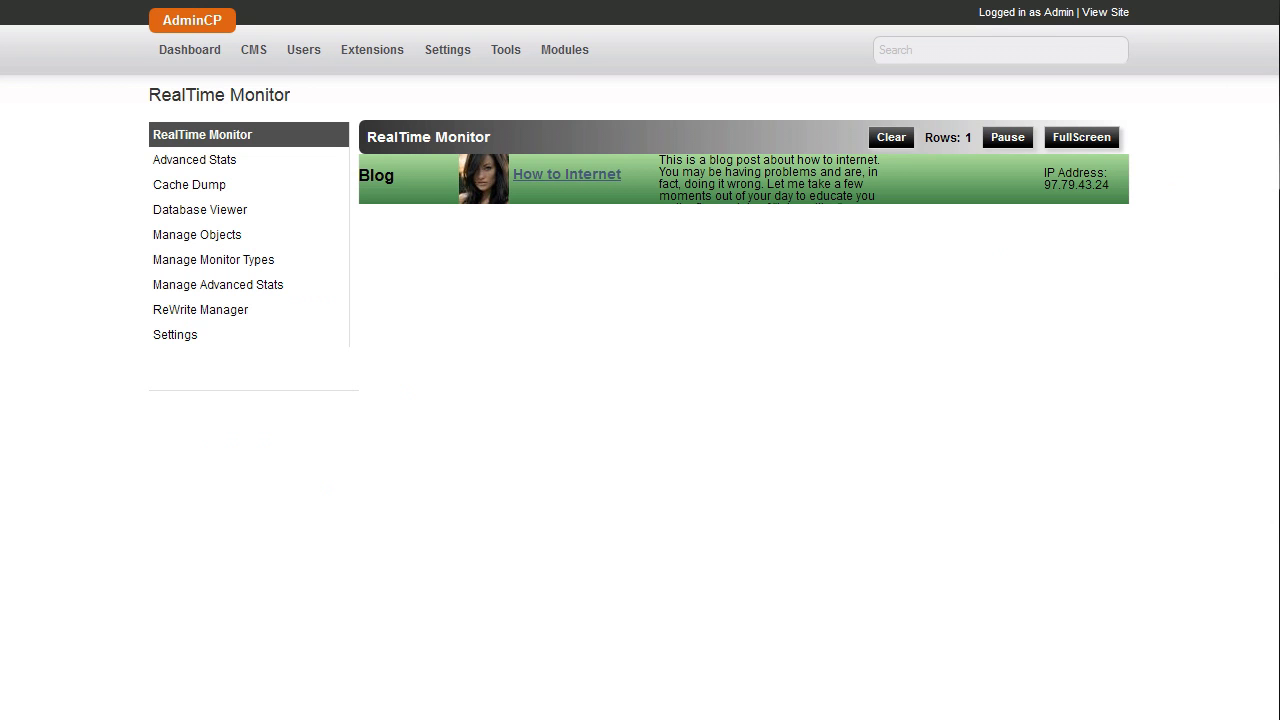
Step: View the RealTime Monitor feed in full screen, return to the normal view and pause the monitor
{"action": "left_click", "coordinate": [1090, 139]}
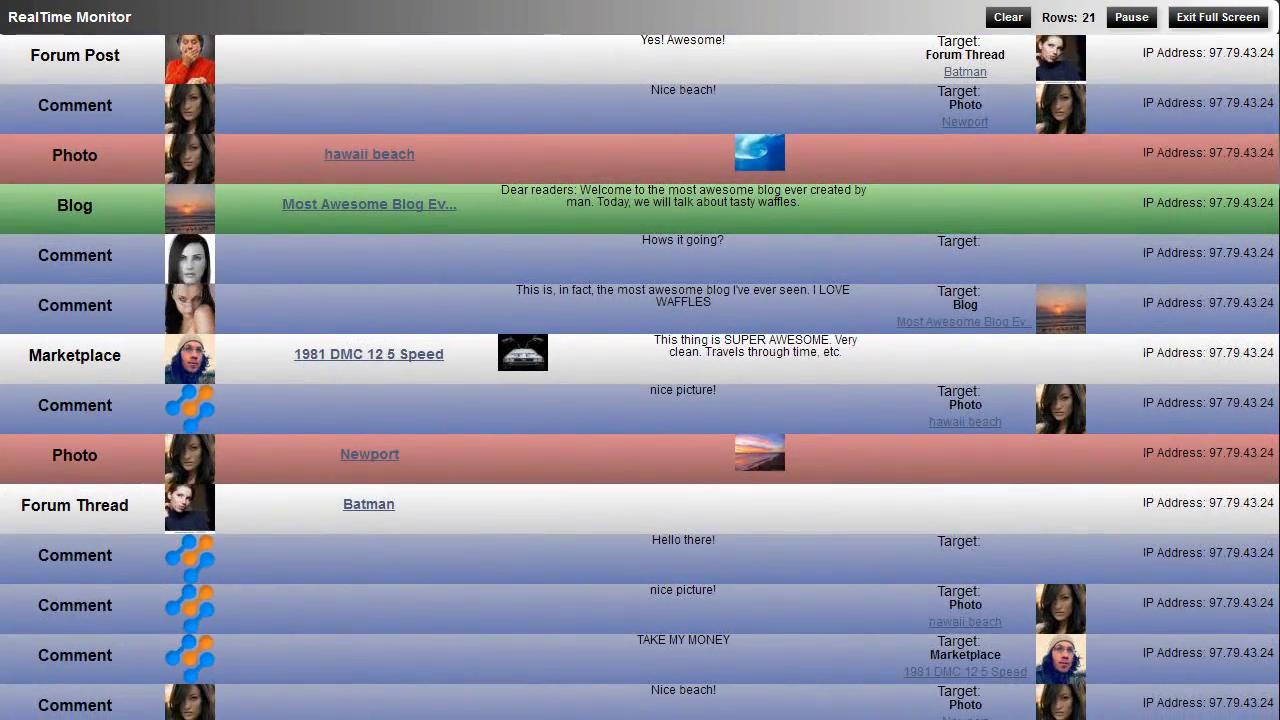
{"action": "left_click", "coordinate": [1245, 18]}
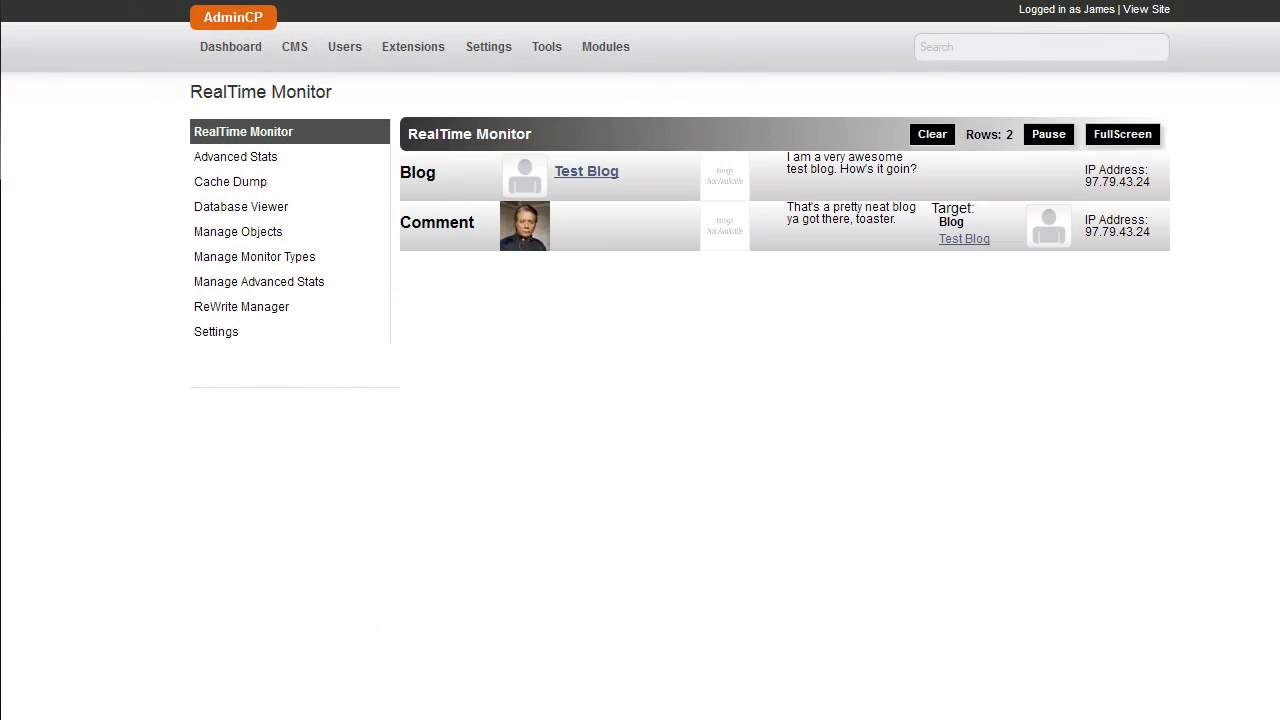
{"action": "left_click", "coordinate": [1057, 142]}
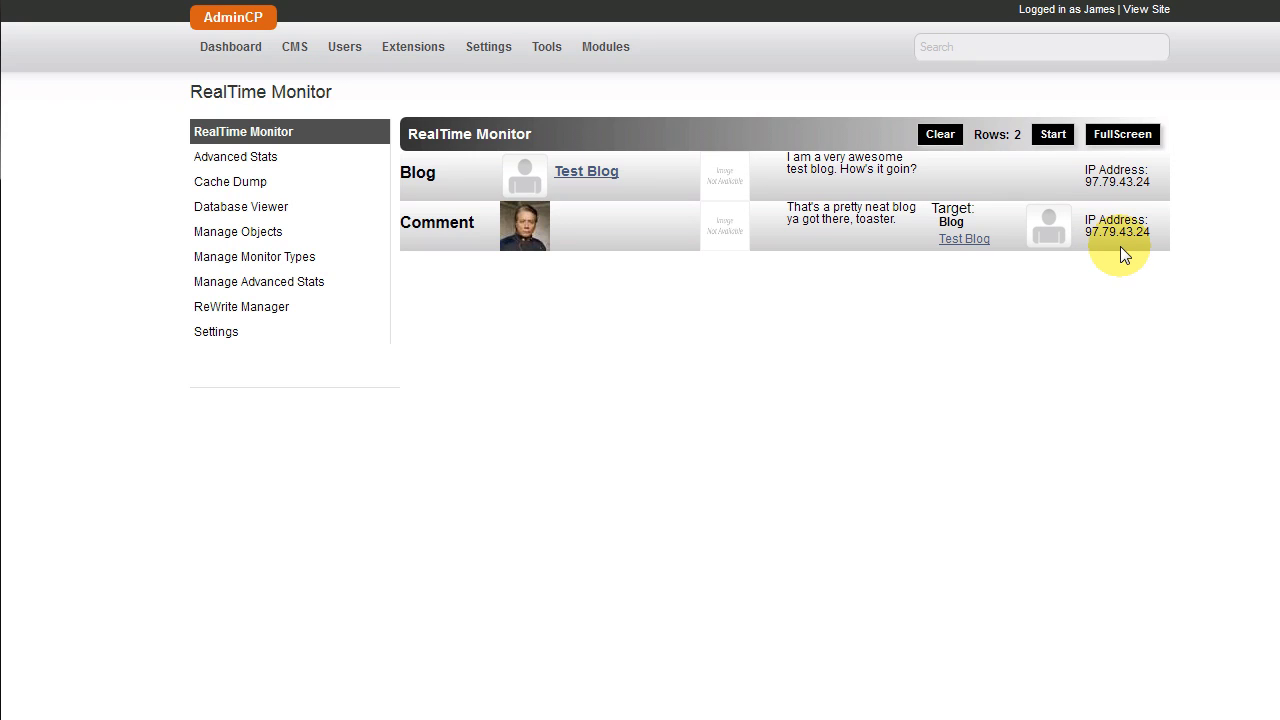
Step: Check the Blog row's links by visiting the author's profile and the Test Blog post, returning to the monitor each time
{"action": "left_click", "coordinate": [524, 177]}
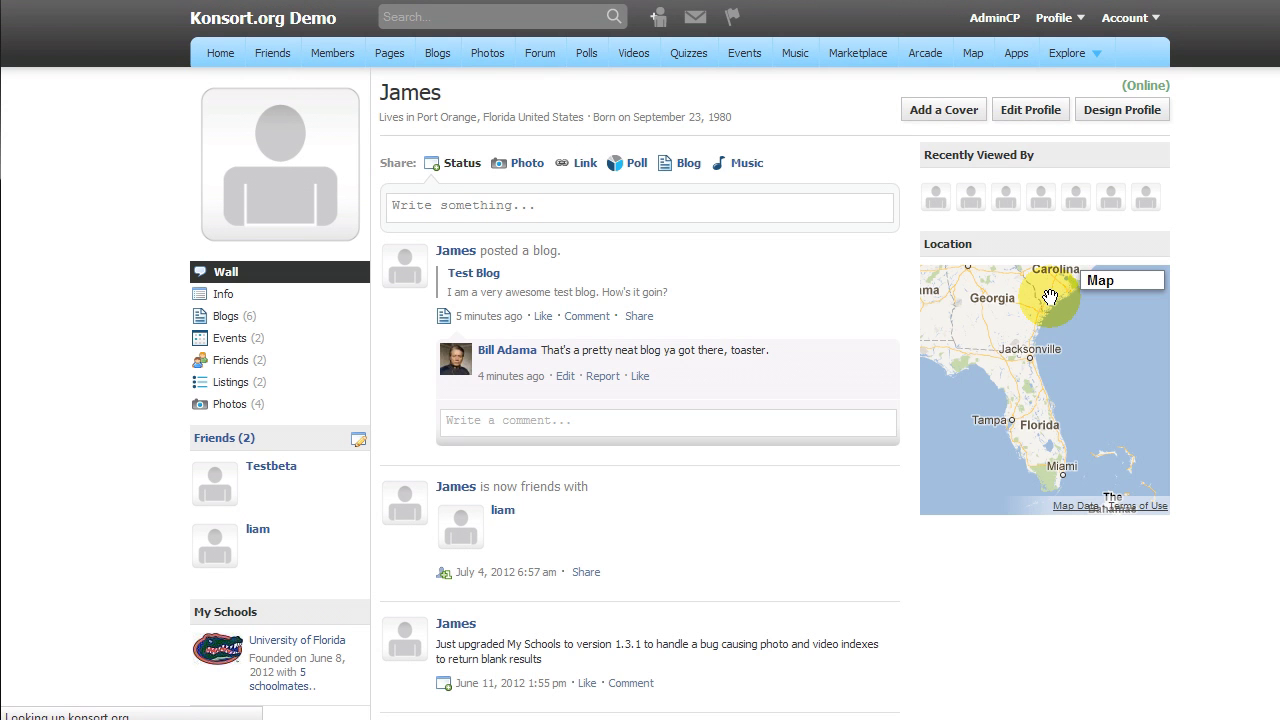
{"action": "key", "text": "alt+Left"}
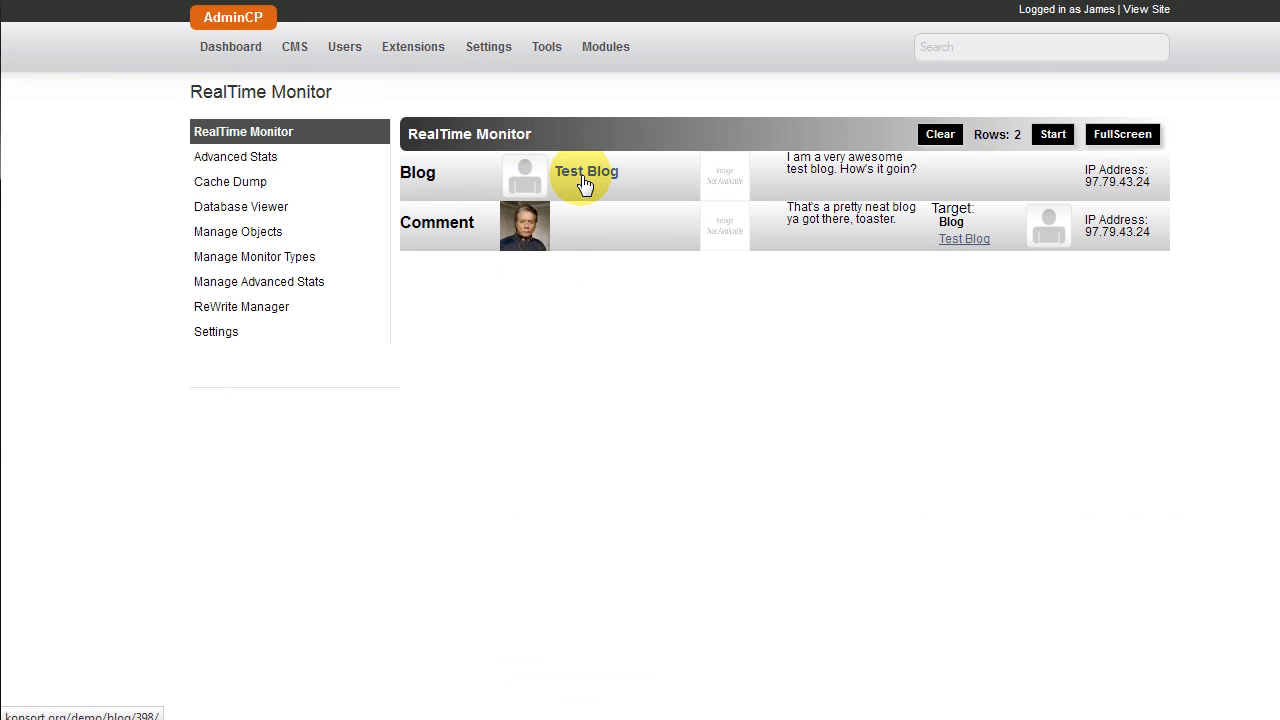
{"action": "left_click", "coordinate": [585, 178]}
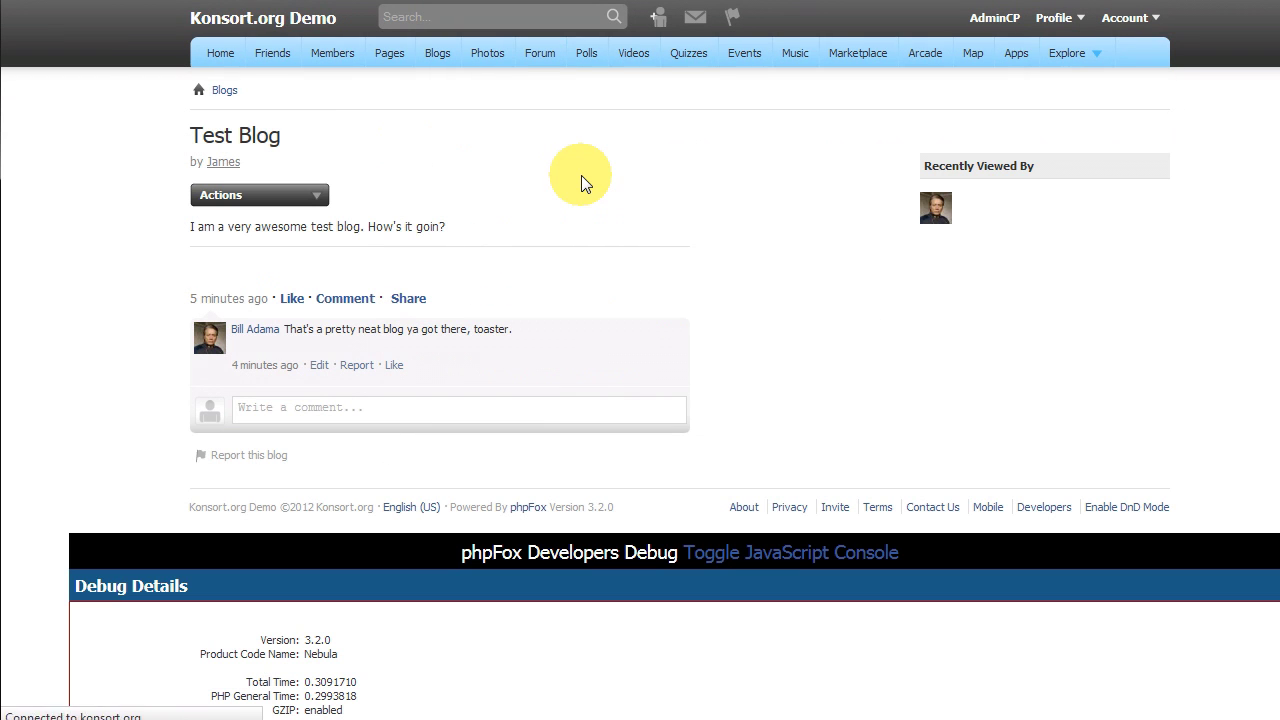
{"action": "key", "text": "alt+Left"}
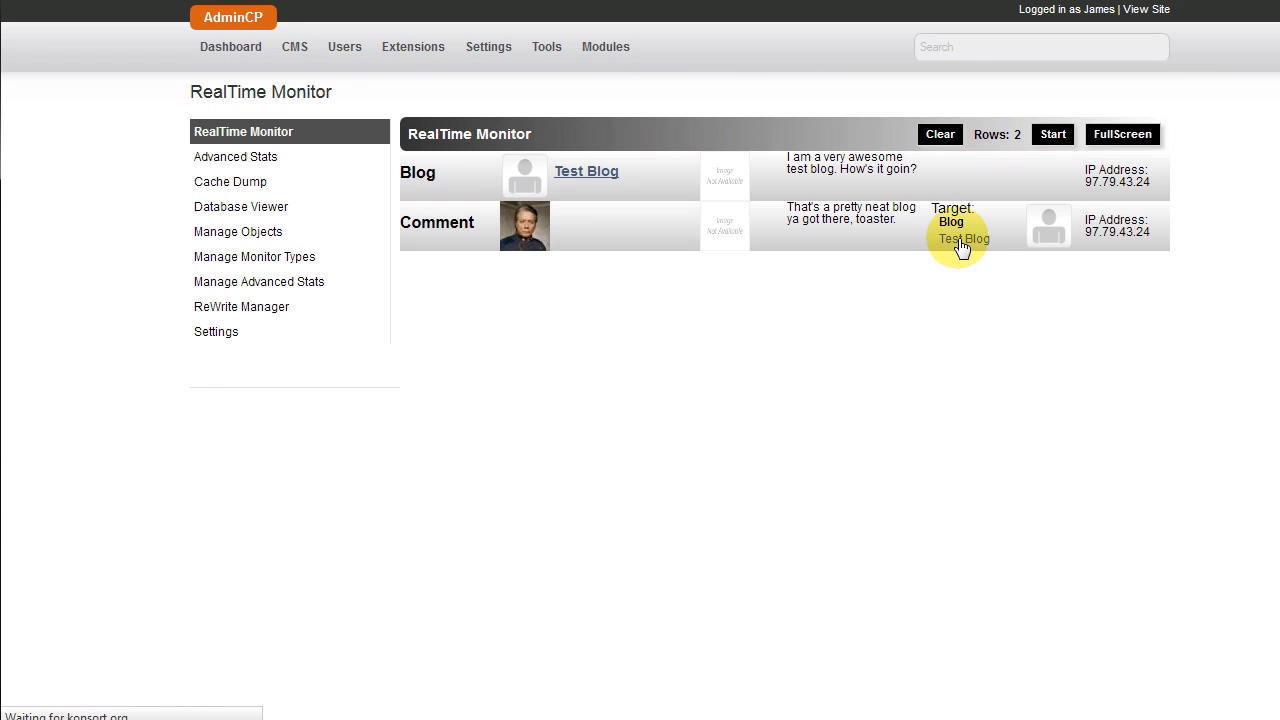
Step: Check the Comment row's target links by visiting Test Blog and its owner's profile, returning to the monitor each time
{"action": "left_click", "coordinate": [960, 242]}
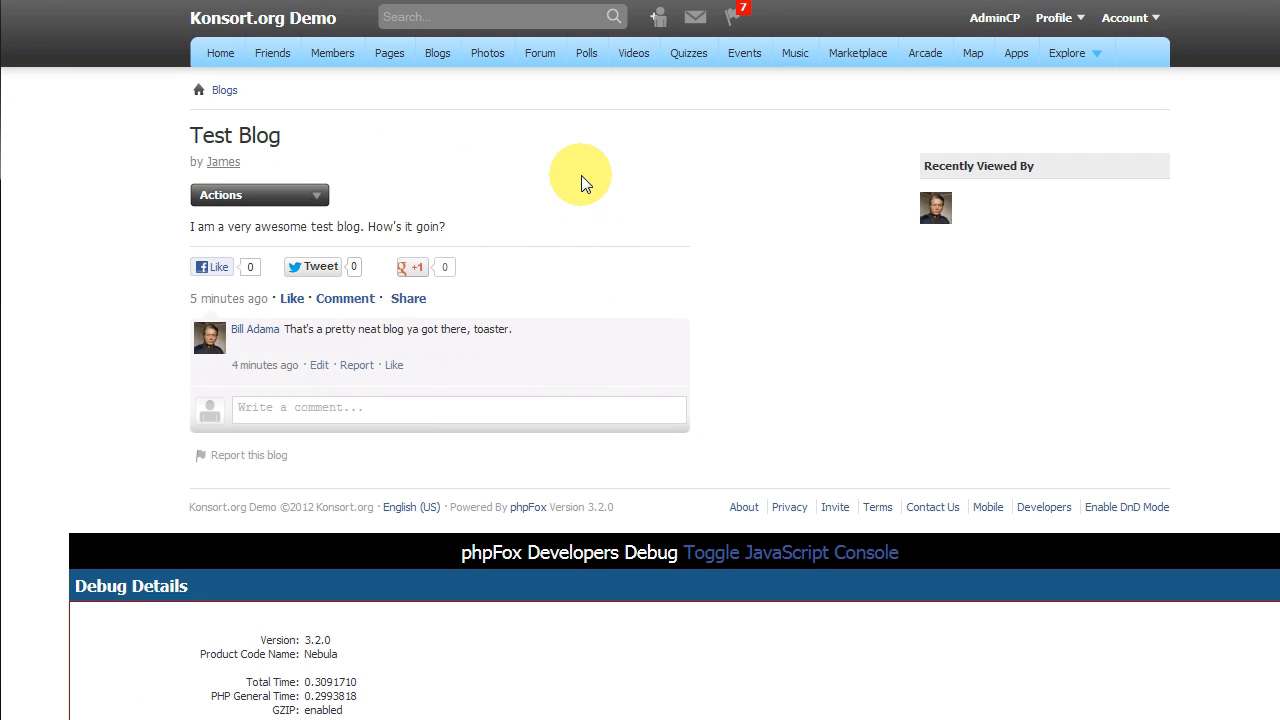
{"action": "key", "text": "alt+Left"}
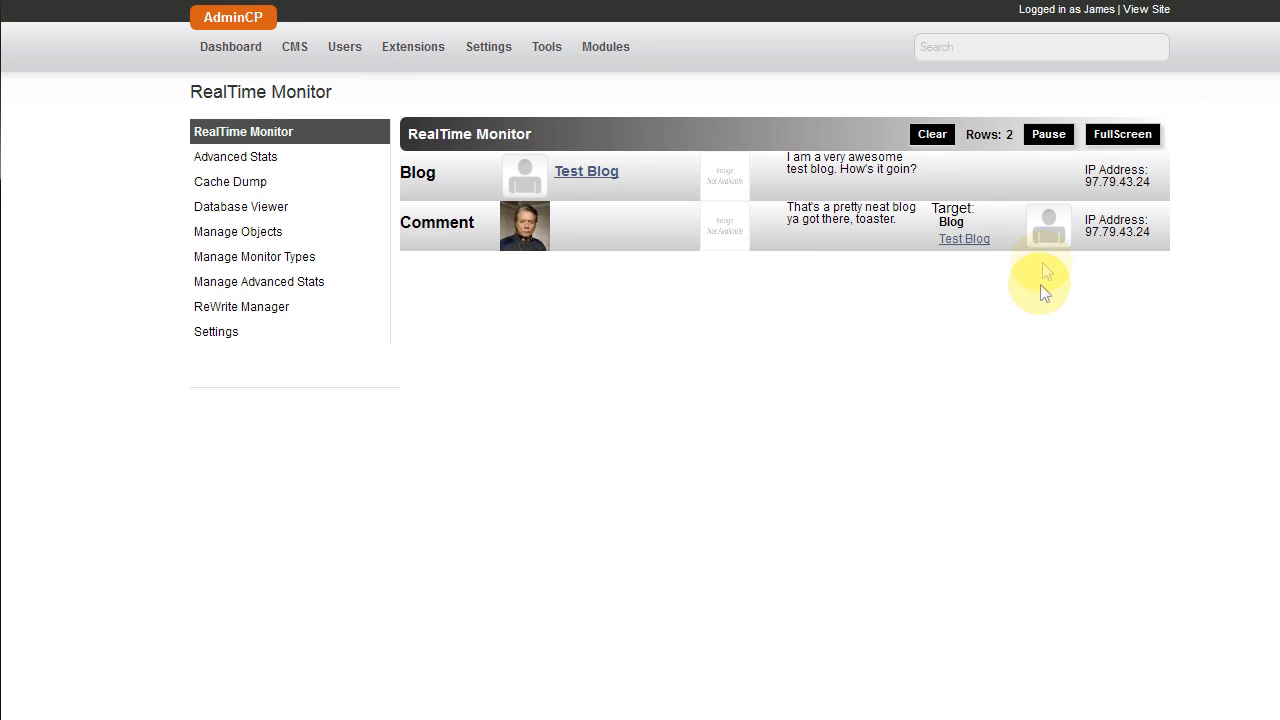
{"action": "left_click", "coordinate": [1047, 240]}
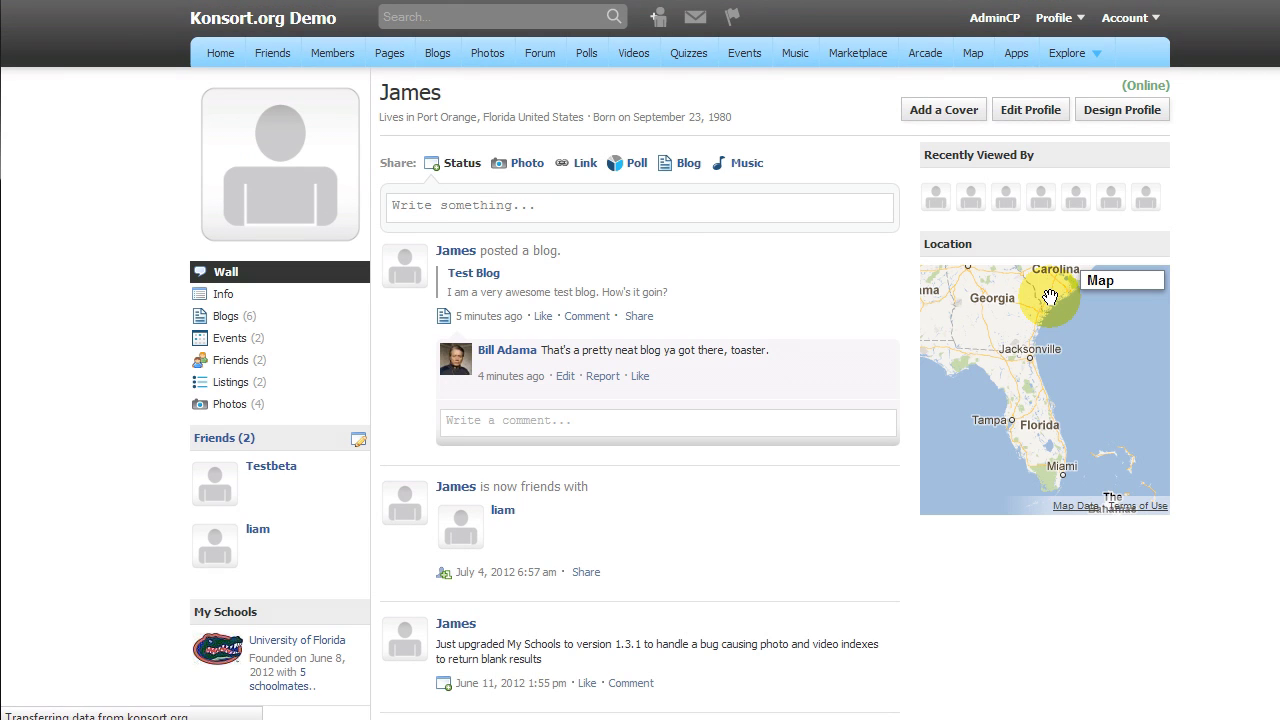
{"action": "key", "text": "alt+Left"}
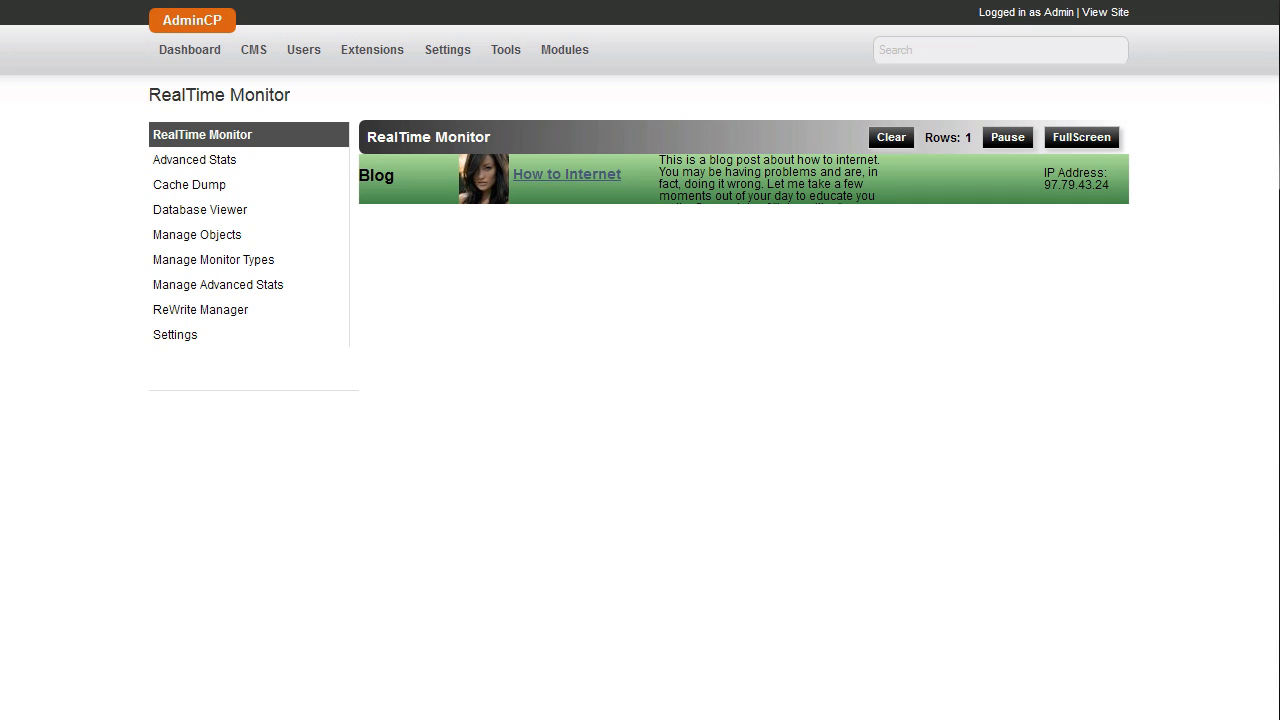
Step: Show the RealTime Monitor in full screen, then pause the feed in the normal view
{"action": "left_click", "coordinate": [1082, 137]}
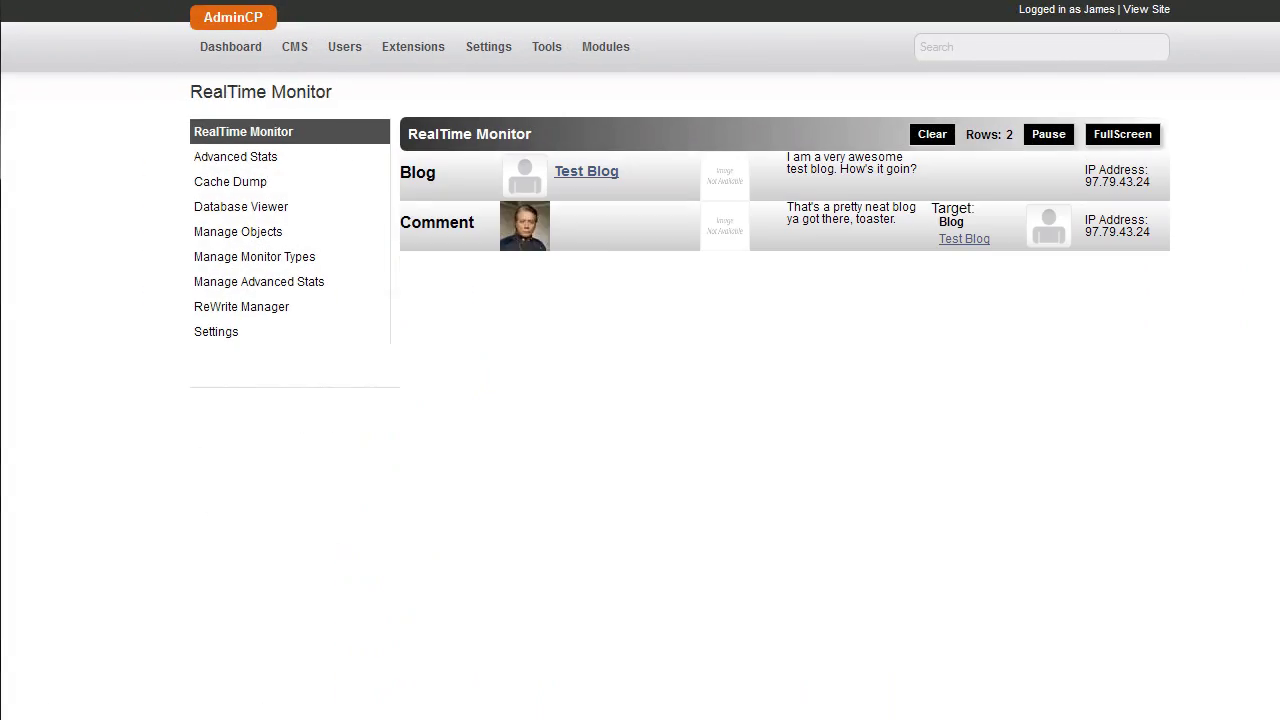
{"action": "left_click", "coordinate": [1055, 140]}
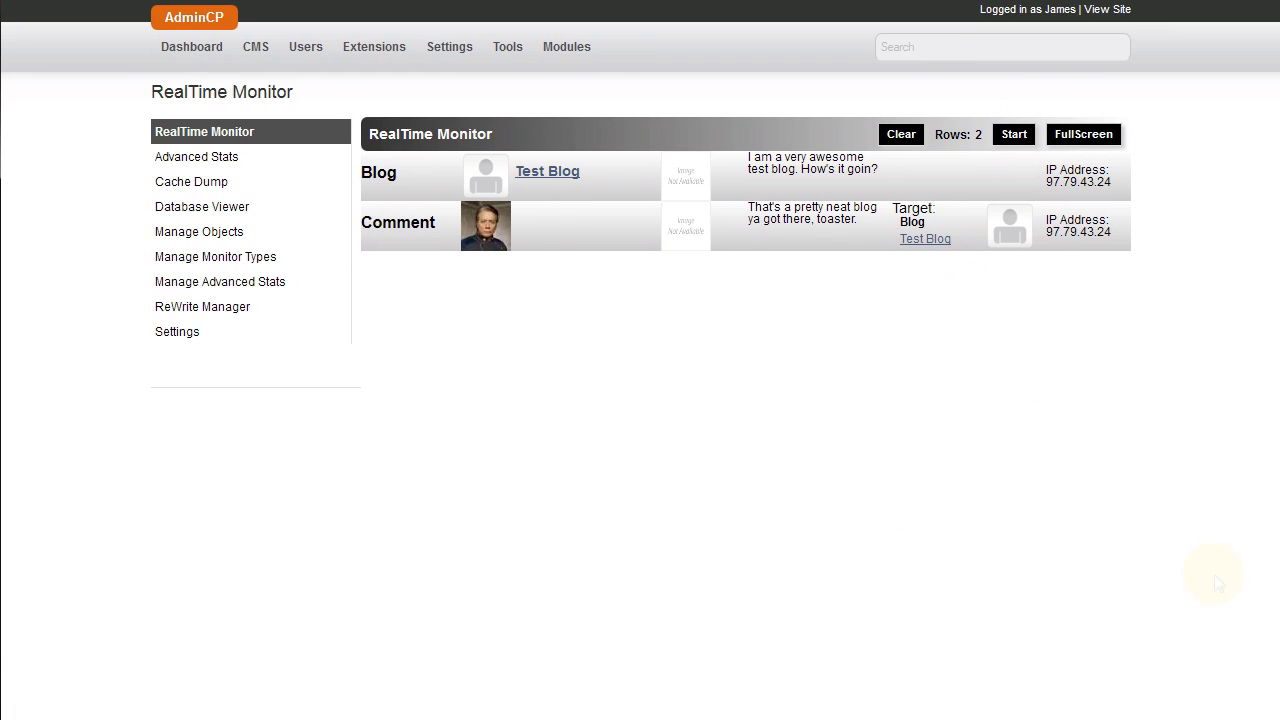
Step: Open the Blog object from the Sysop object management list and look at its database table selection
{"action": "left_click", "coordinate": [280, 233]}
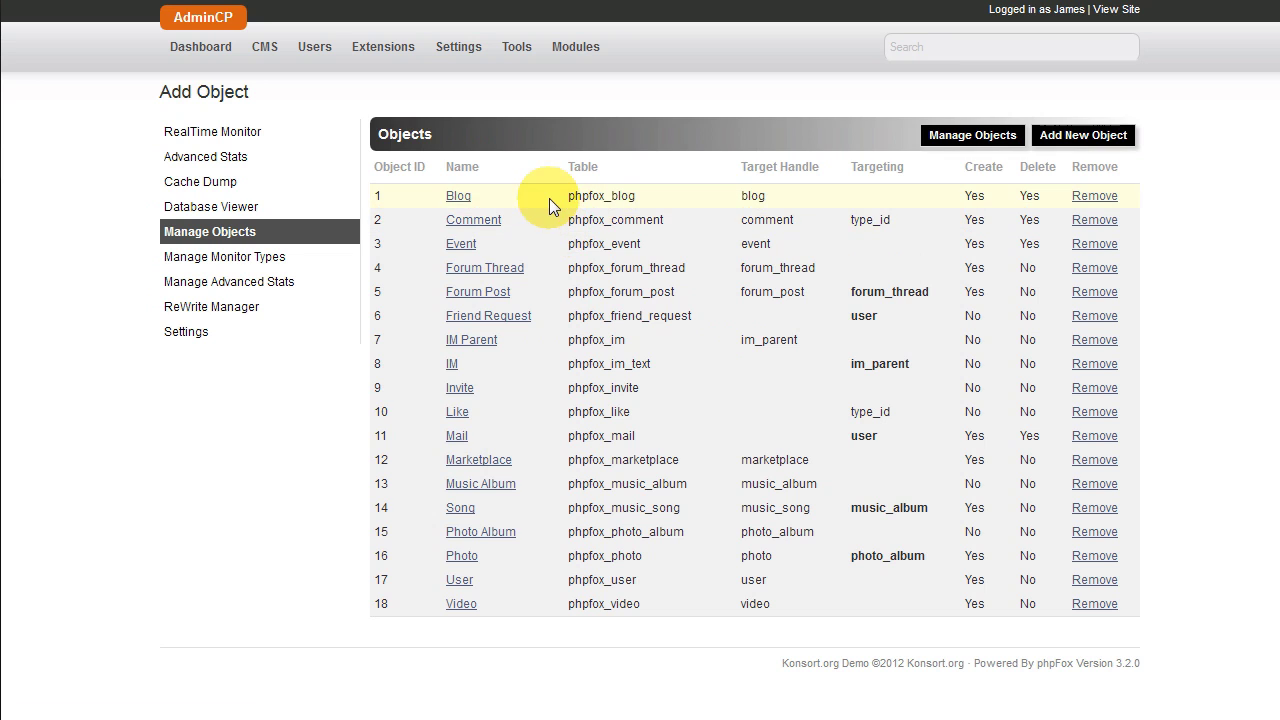
{"action": "left_click", "coordinate": [458, 197]}
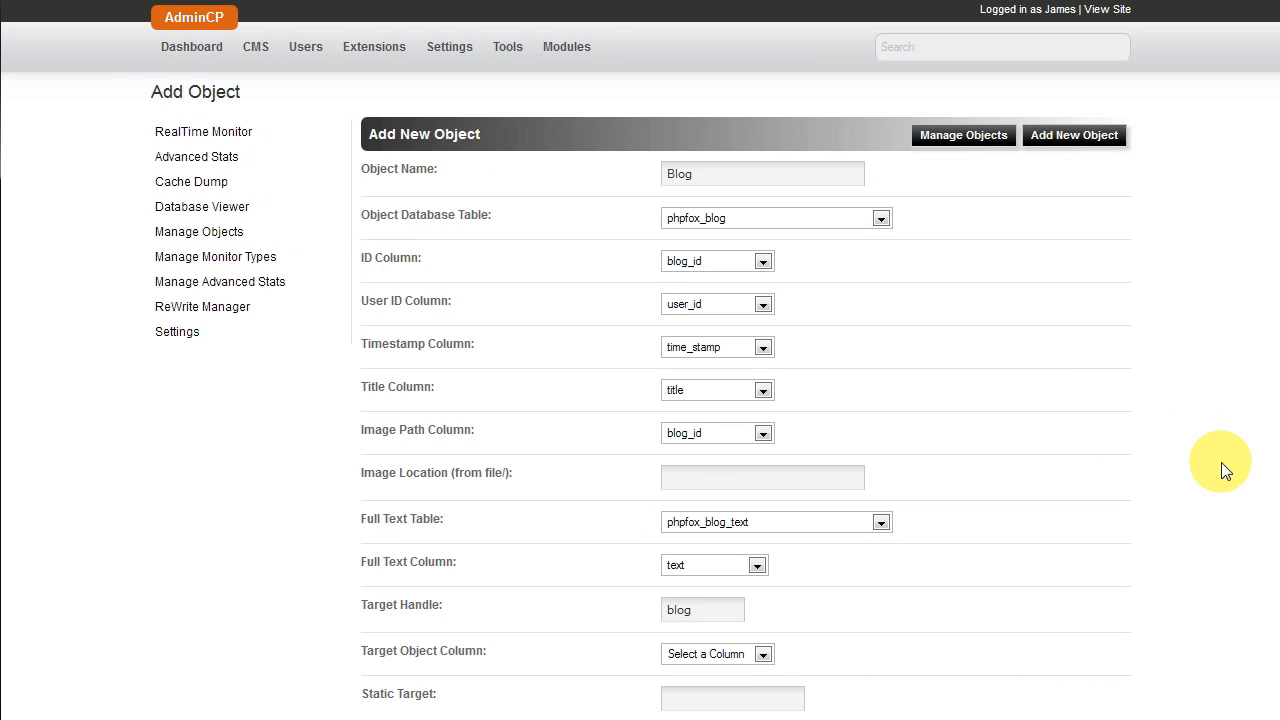
{"action": "left_click", "coordinate": [881, 218]}
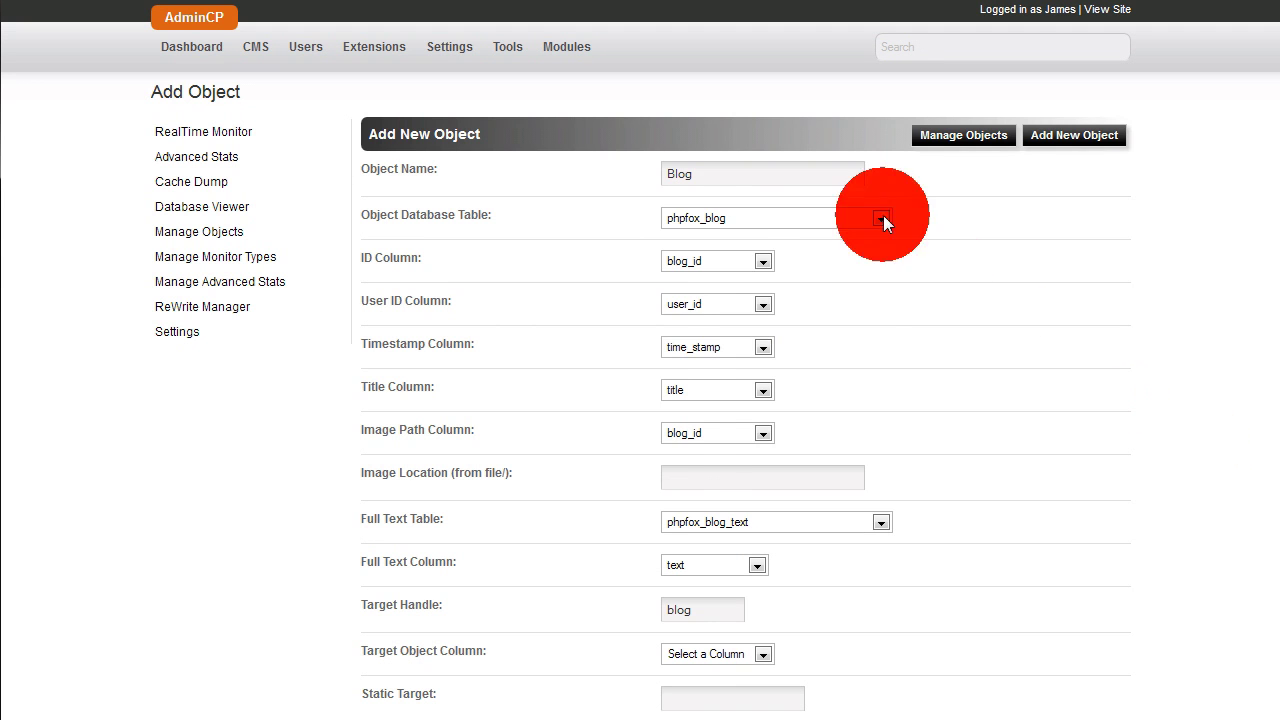
{"action": "left_click", "coordinate": [883, 218]}
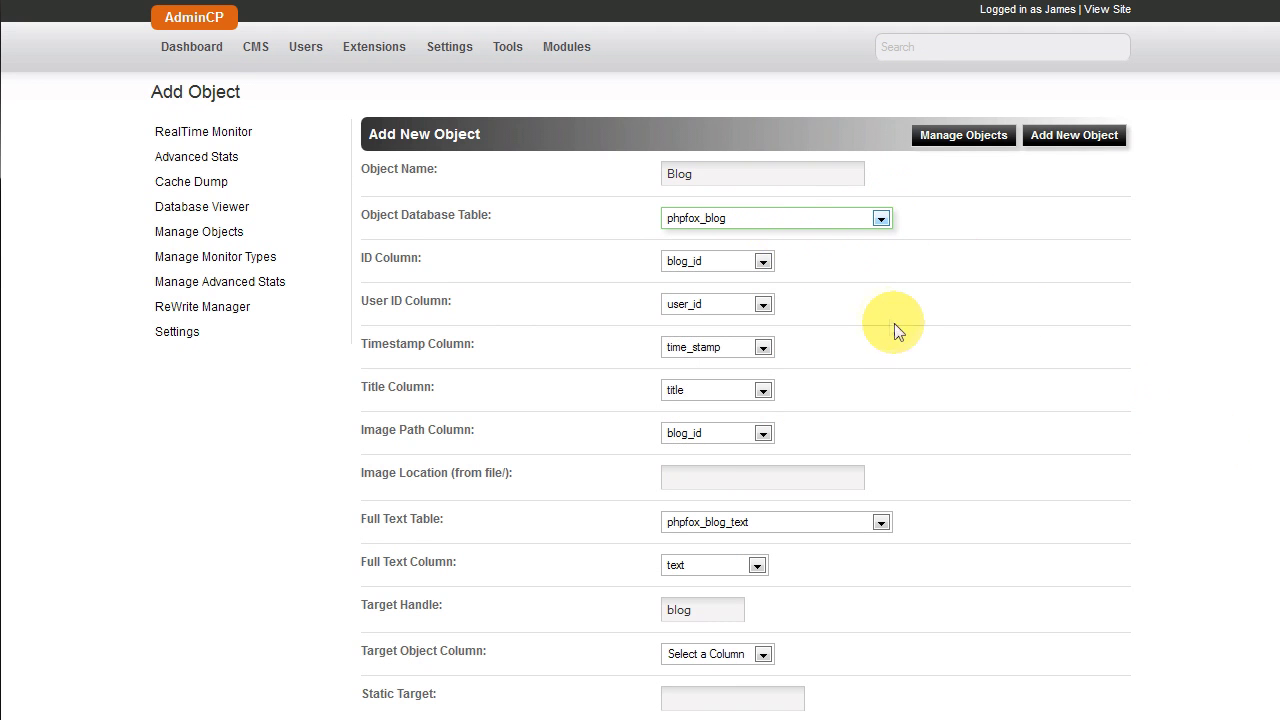
Step: Review the Blog object's full text, target, creation hook, deletion hook and URL link settings
{"action": "scroll", "coordinate": [874, 316], "scroll_direction": "down", "scroll_amount": 2}
{"action": "scroll", "coordinate": [874, 316], "scroll_direction": "down", "scroll_amount": 5}
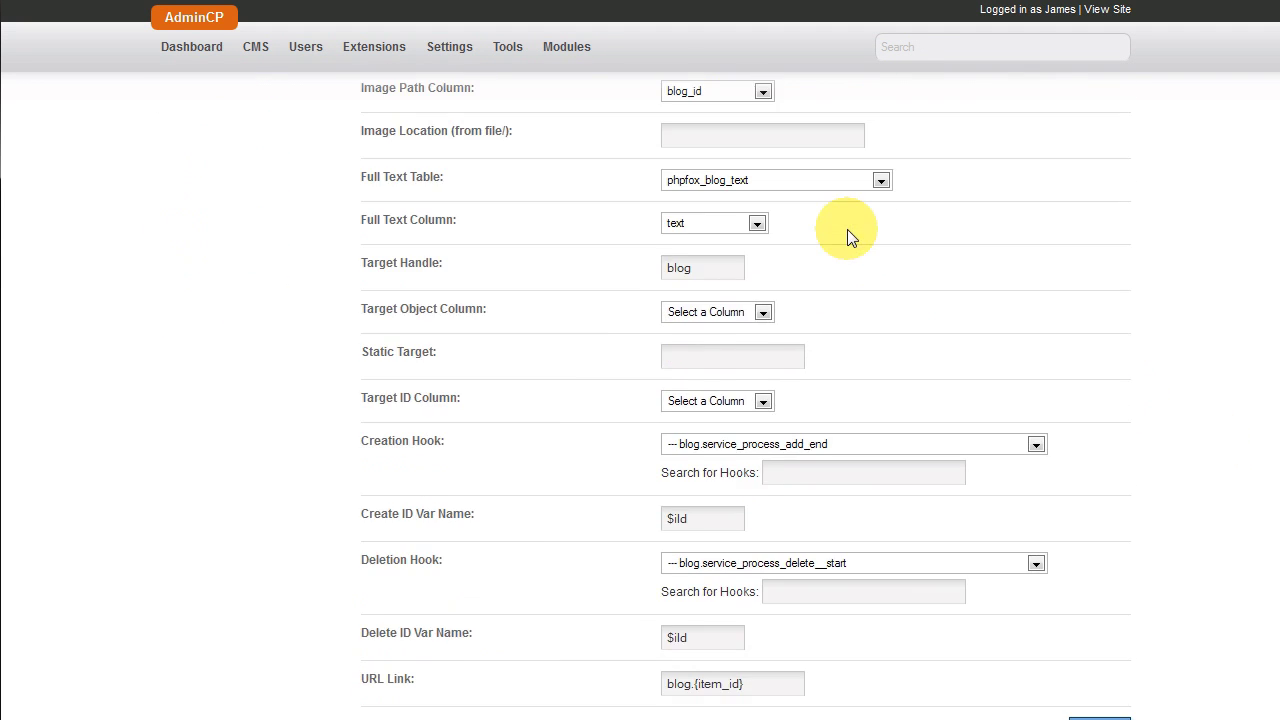
{"action": "scroll", "coordinate": [855, 260], "scroll_direction": "down", "scroll_amount": 2}
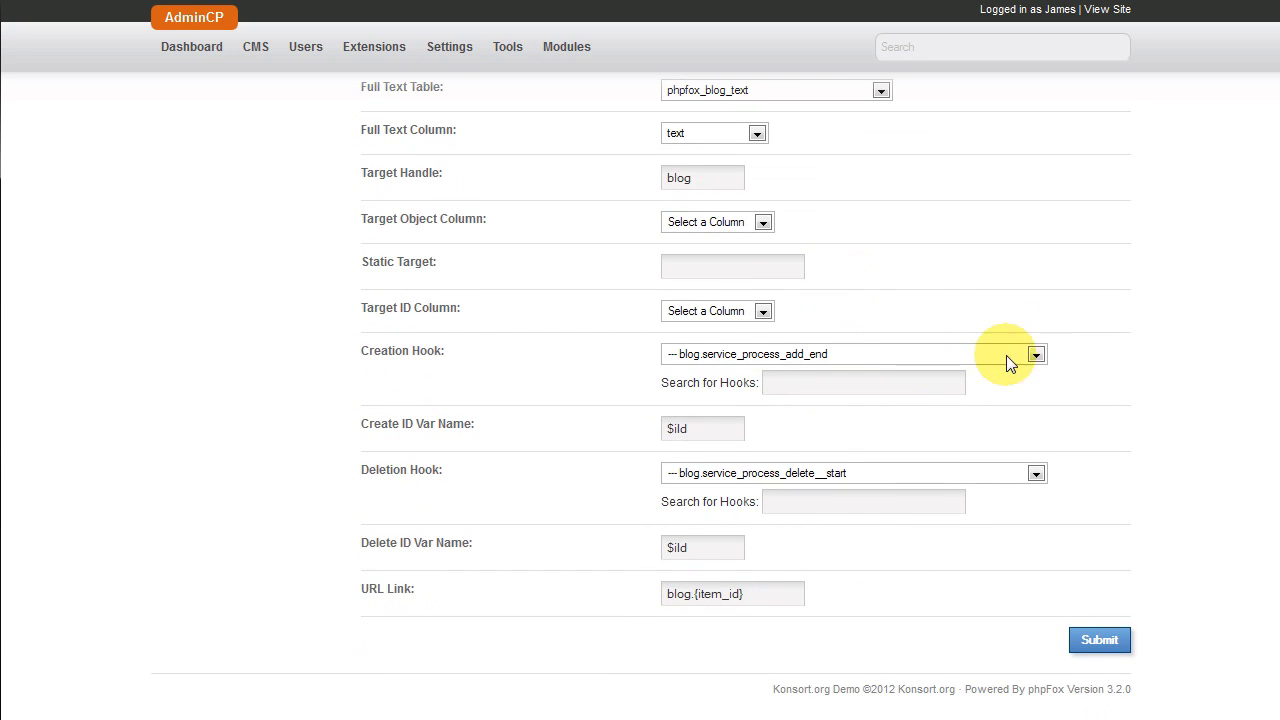
{"action": "left_click", "coordinate": [1008, 355]}
{"action": "left_click", "coordinate": [1009, 356]}
{"action": "scroll", "coordinate": [1265, 320], "scroll_direction": "up", "scroll_amount": 5}
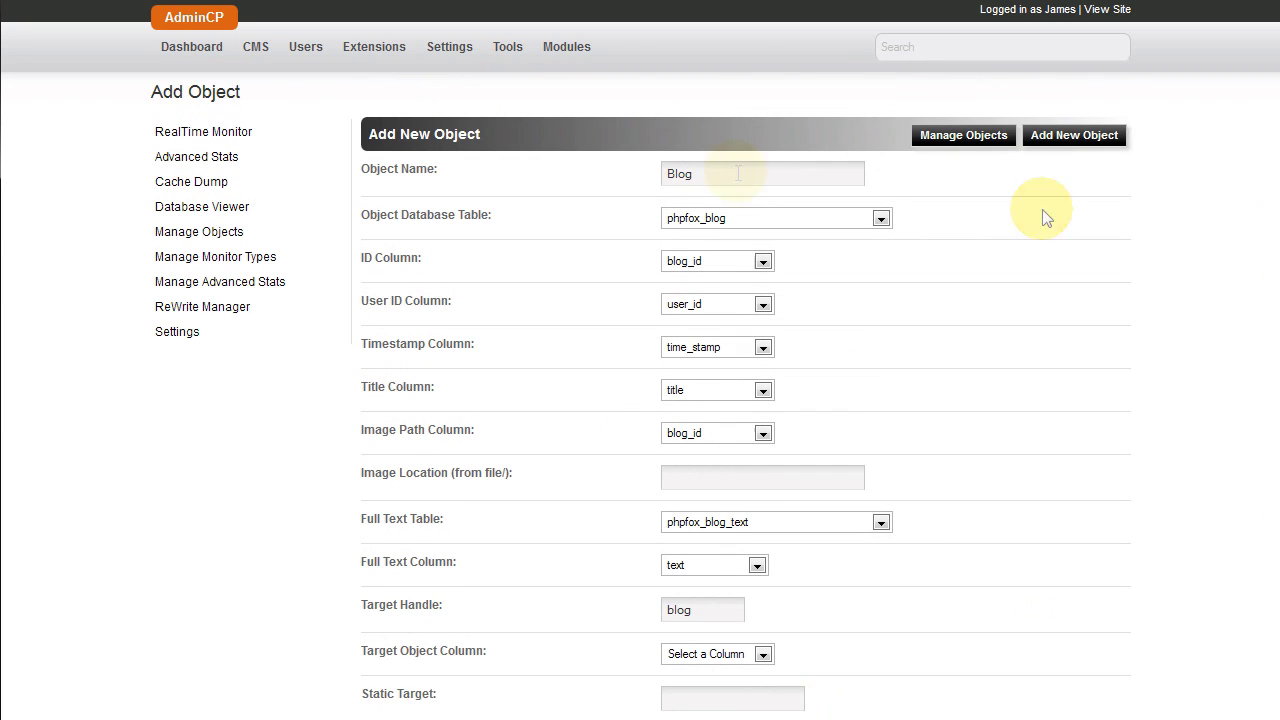
Step: Return to the managed objects list, open the Comment object and review its target columns and hook settings
{"action": "left_click", "coordinate": [1060, 135]}
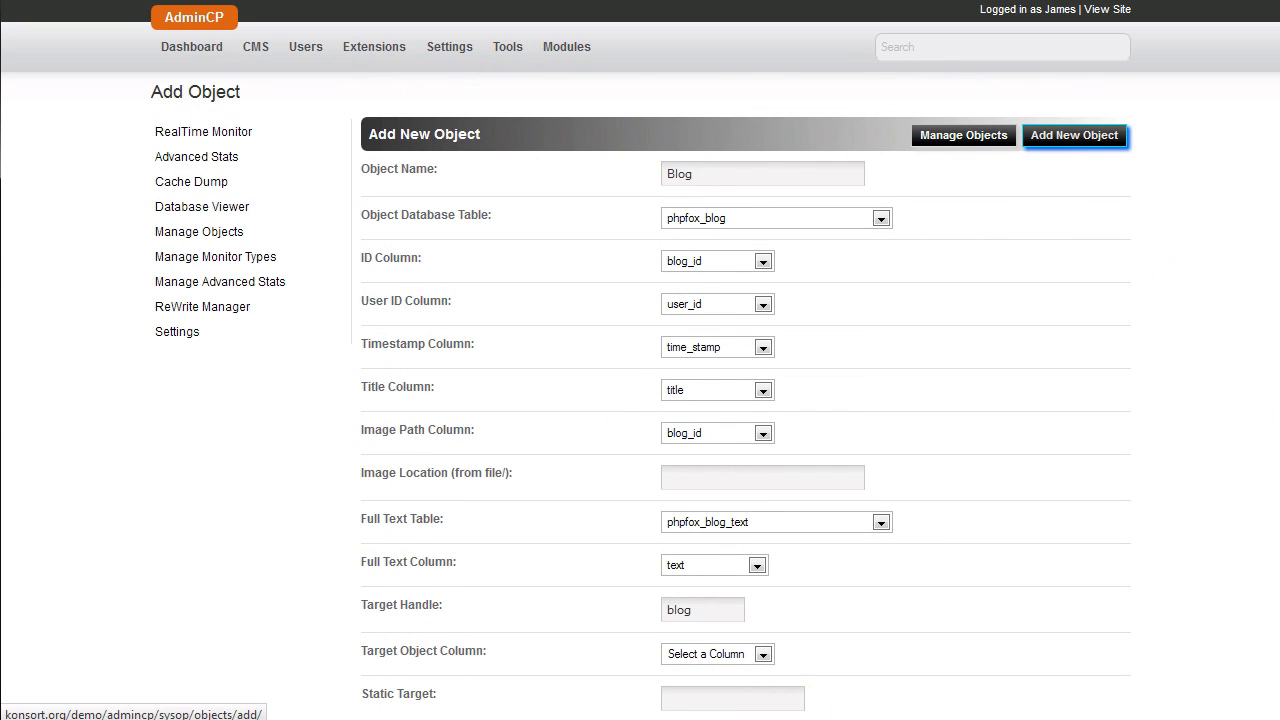
{"action": "left_click", "coordinate": [966, 137]}
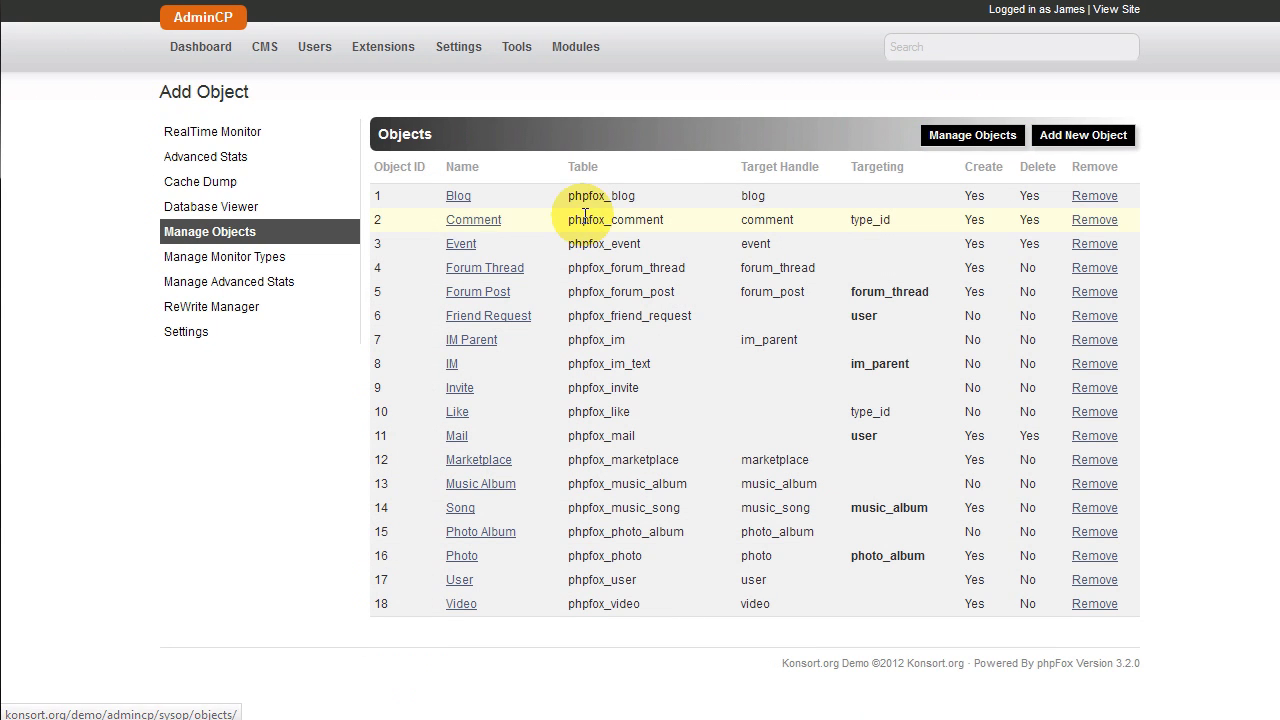
{"action": "left_click", "coordinate": [475, 224]}
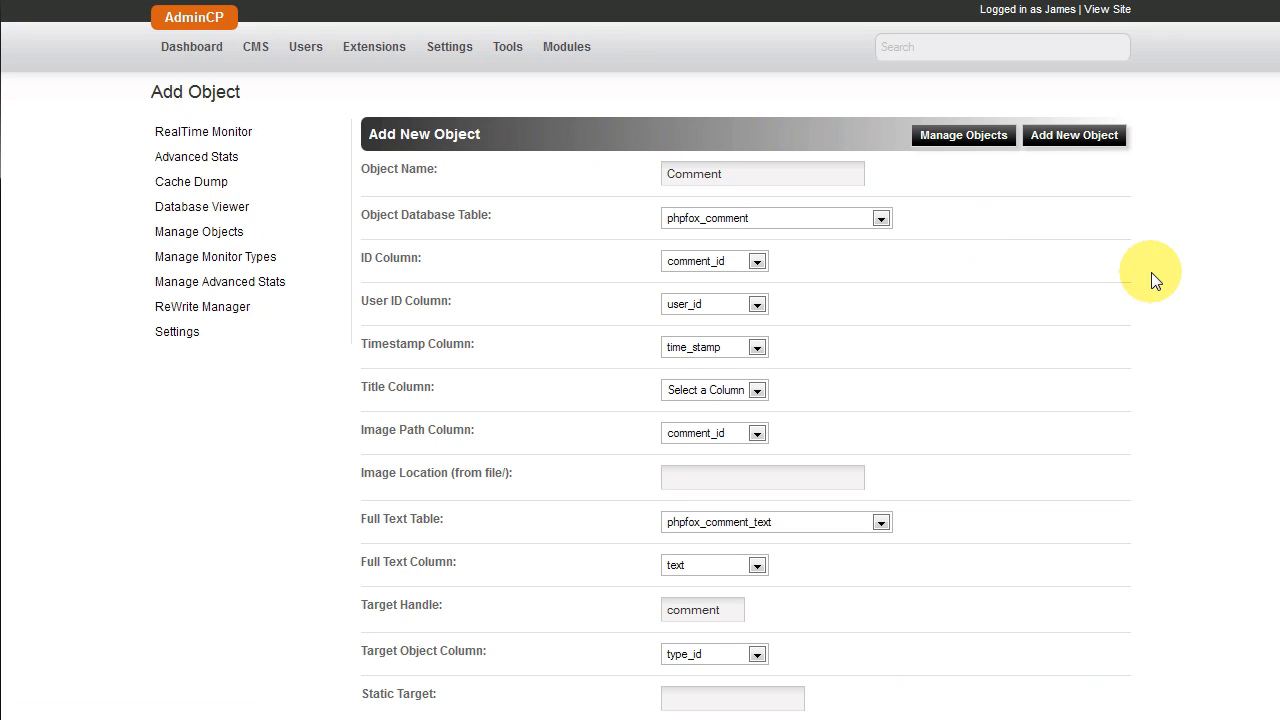
{"action": "scroll", "coordinate": [1151, 272], "scroll_direction": "down", "scroll_amount": 2}
{"action": "scroll", "coordinate": [1151, 272], "scroll_direction": "down", "scroll_amount": 2}
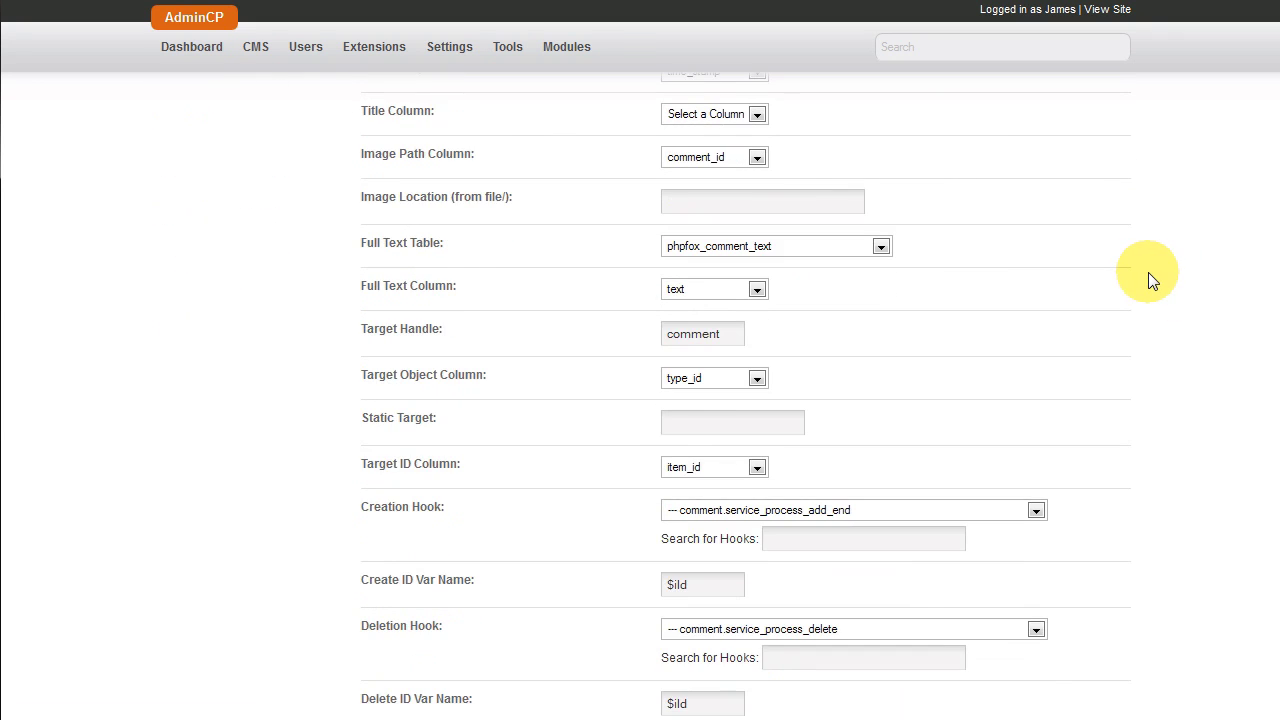
{"action": "scroll", "coordinate": [1147, 272], "scroll_direction": "down", "scroll_amount": 1}
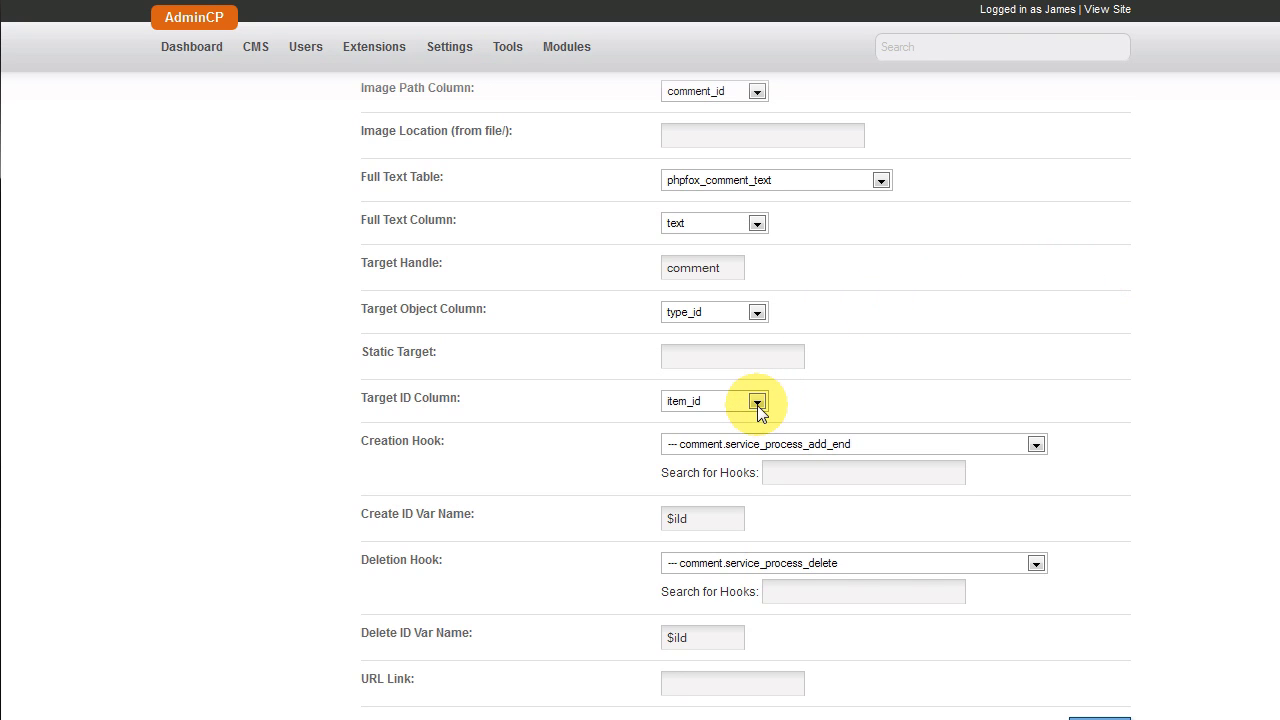
Step: Finish reviewing the Comment object's settings, and open the Blog monitor from the monitor types list
{"action": "scroll", "coordinate": [807, 392], "scroll_direction": "down", "scroll_amount": 1}
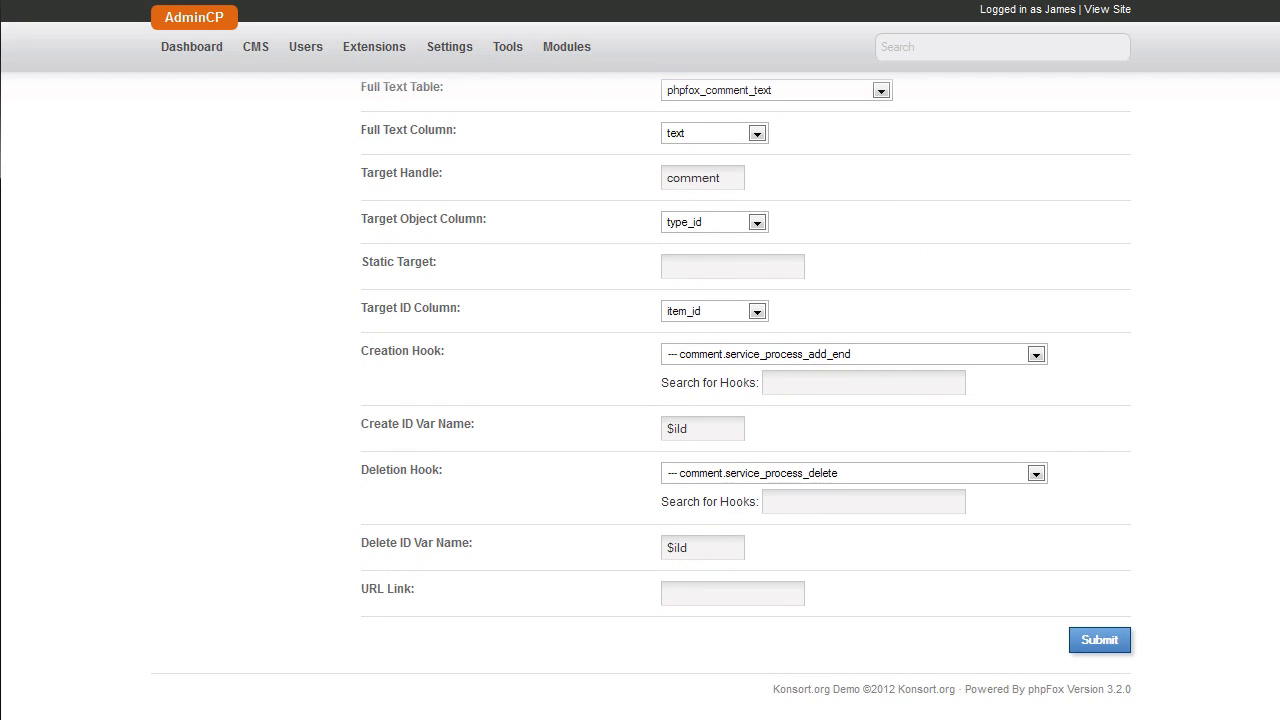
{"action": "scroll", "coordinate": [745, 400], "scroll_direction": "up", "scroll_amount": 5}
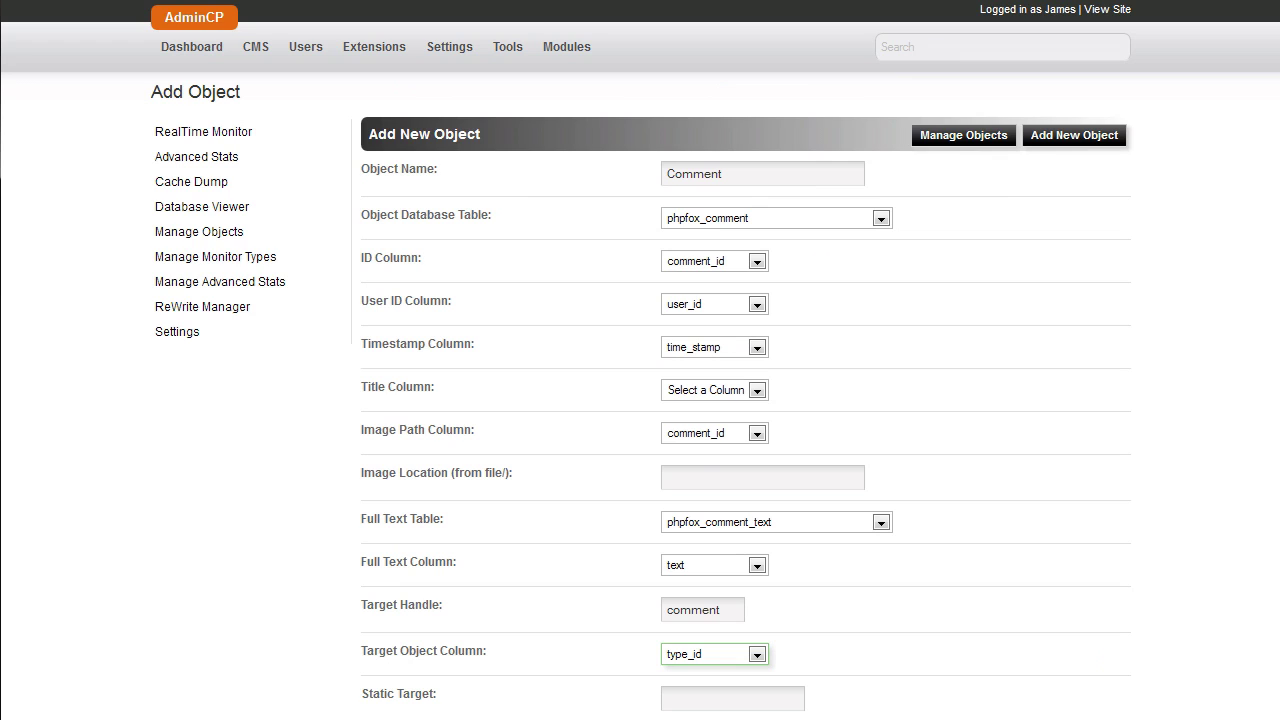
{"action": "left_click", "coordinate": [290, 262]}
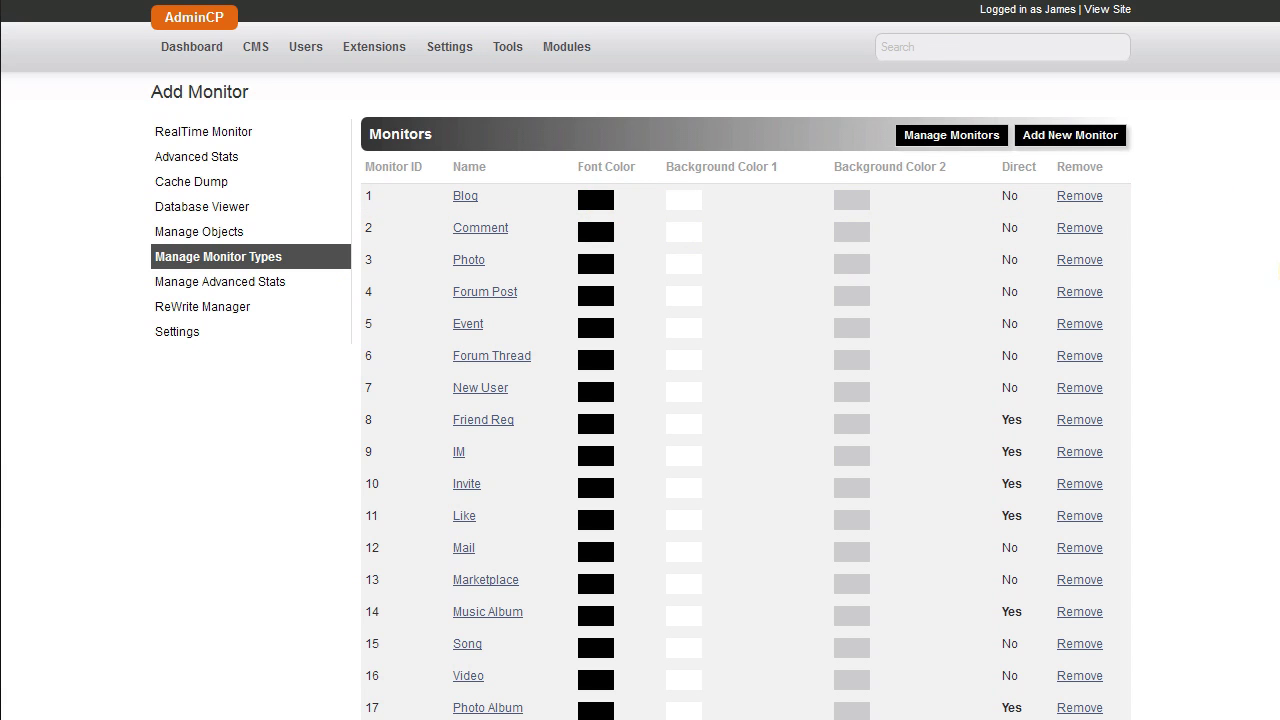
{"action": "left_click", "coordinate": [471, 206]}
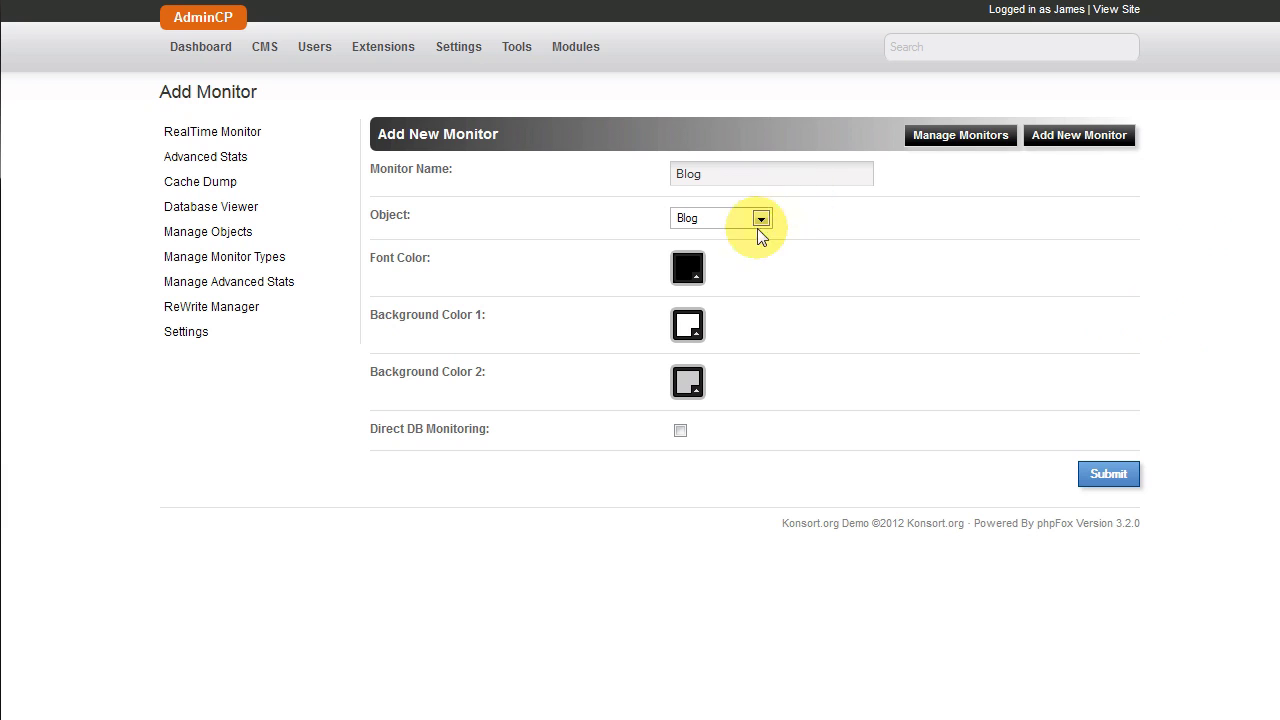
Step: Try a dark grey font color for the Blog monitor, and switch Direct DB Monitoring on and off again
{"action": "left_click", "coordinate": [704, 273]}
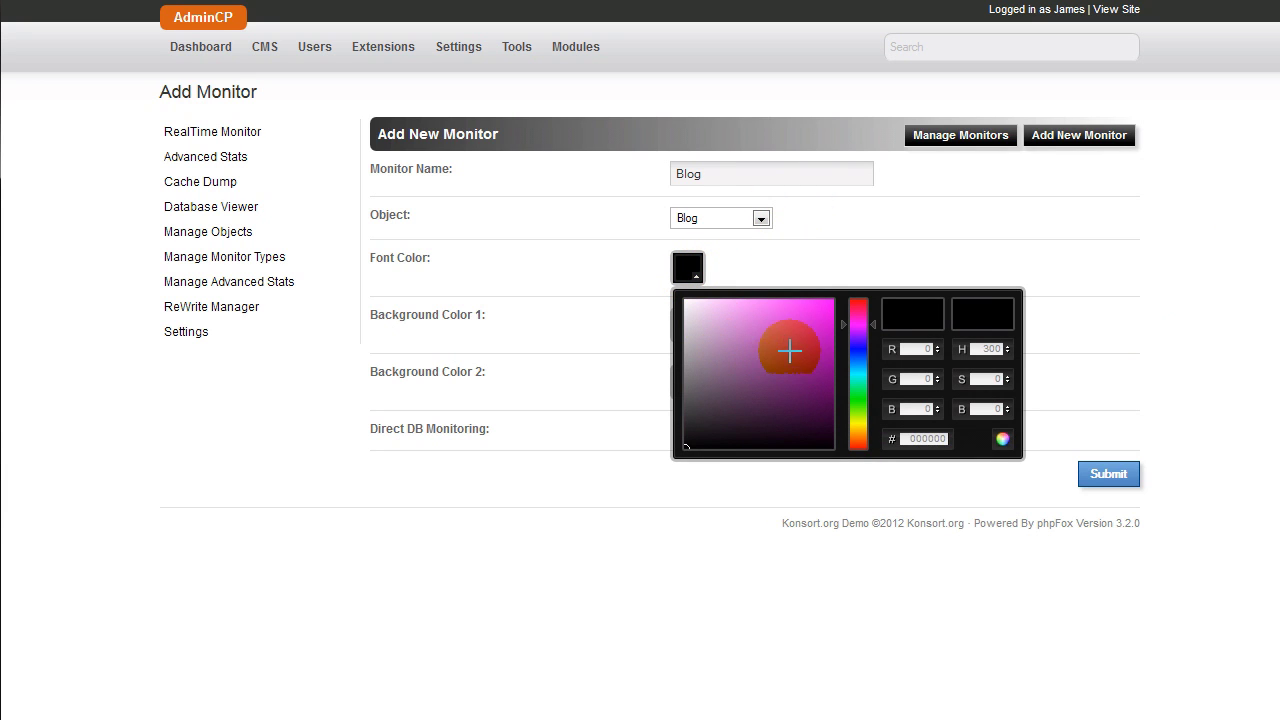
{"action": "left_click", "coordinate": [785, 310]}
{"action": "left_click_drag", "start_coordinate": [785, 310], "coordinate": [676, 426]}
{"action": "left_click", "coordinate": [677, 524]}
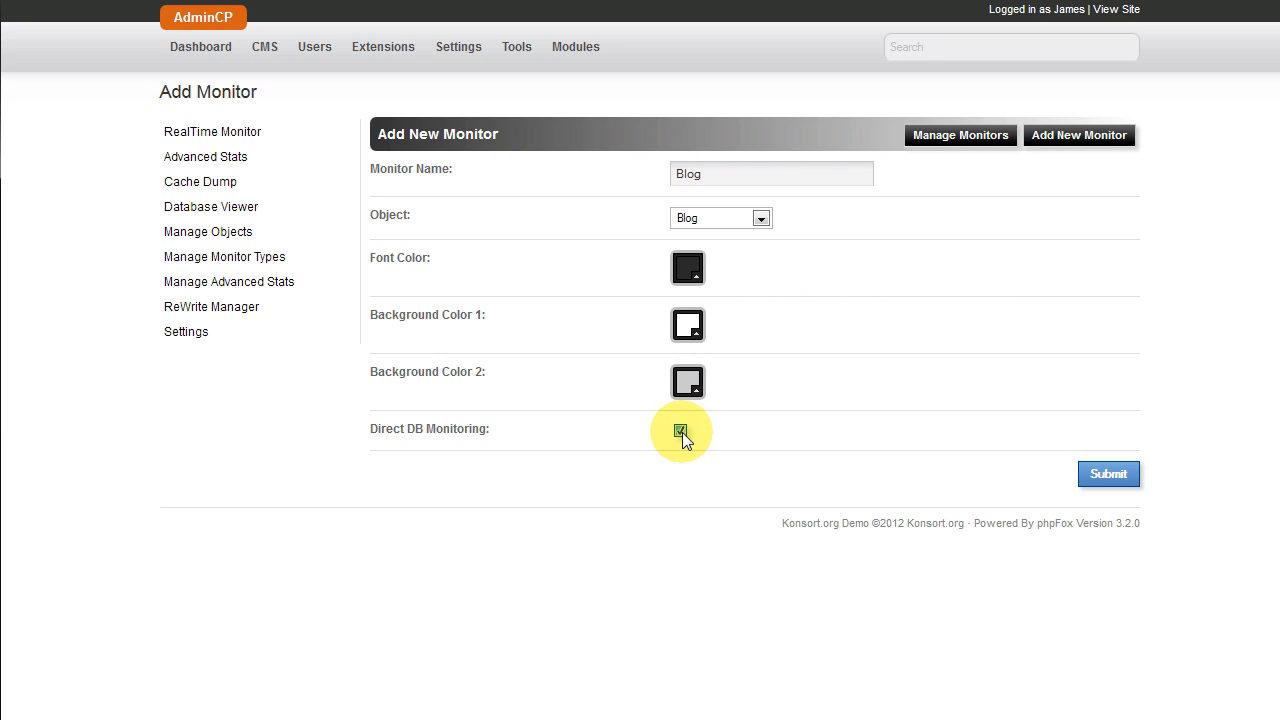
{"action": "left_click", "coordinate": [681, 431]}
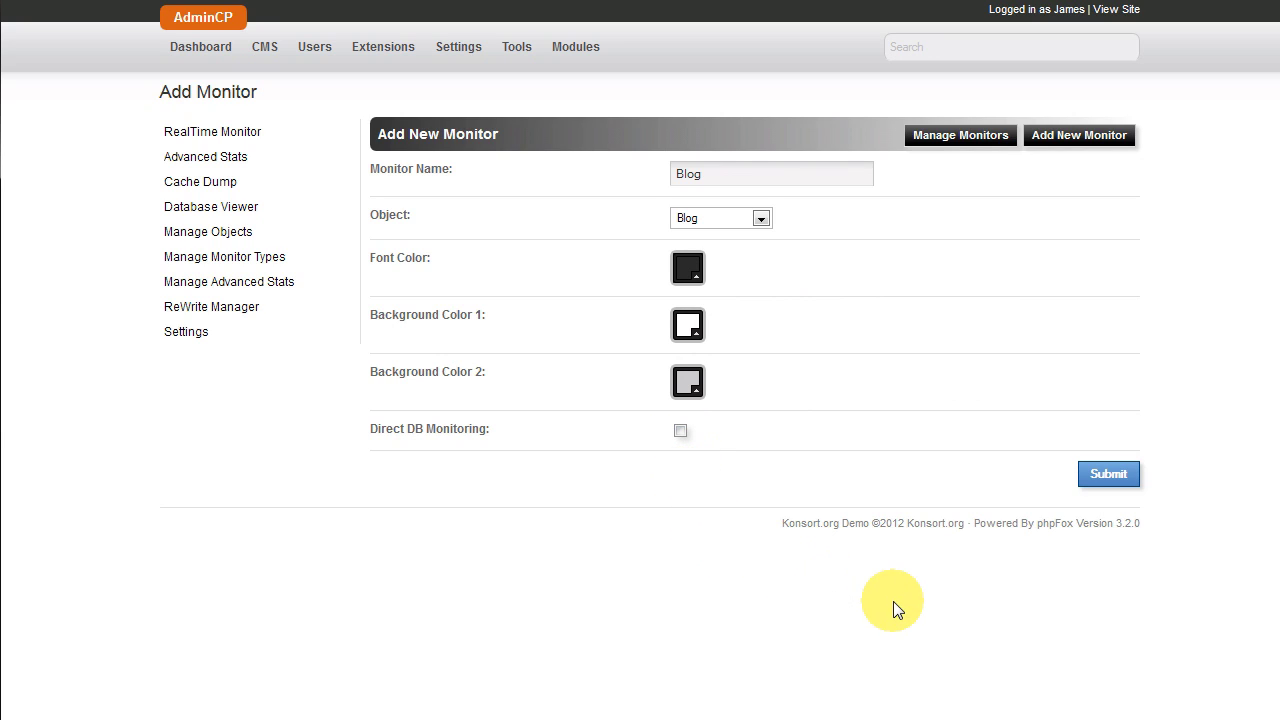
Step: Open the Advanced Stats page and look through its charts
{"action": "left_click", "coordinate": [294, 160]}
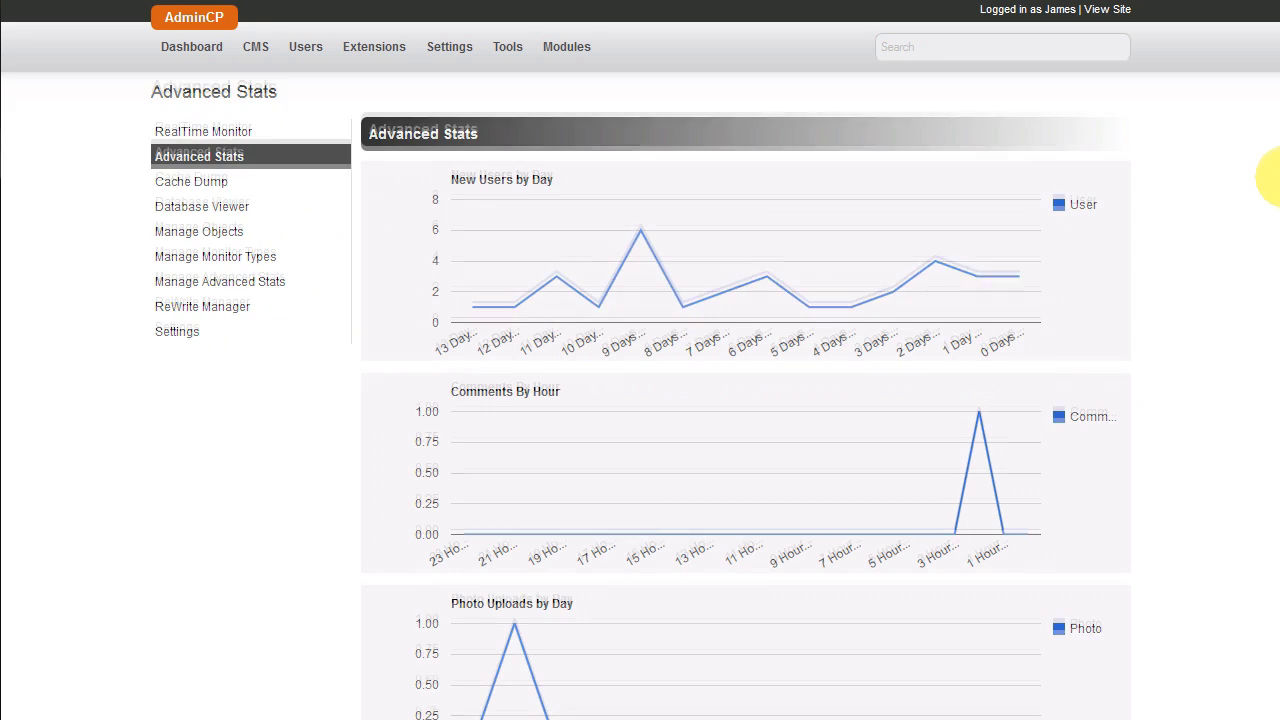
{"action": "scroll", "coordinate": [1260, 200], "scroll_direction": "down", "scroll_amount": 2}
{"action": "left_click_drag", "start_coordinate": [1275, 258], "coordinate": [1266, 463]}
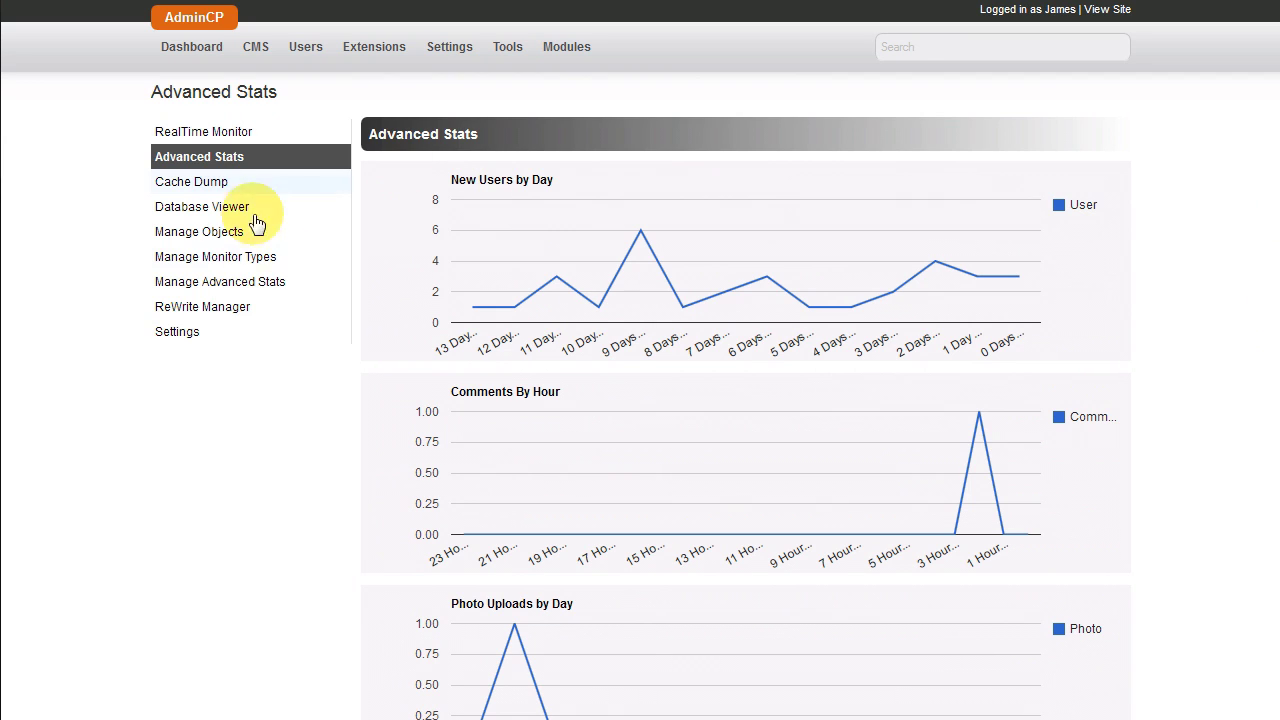
Step: Add an advanced stat named "Comments Per Day" for the Comment object, with period length Day and 14 periods
{"action": "left_click", "coordinate": [311, 288]}
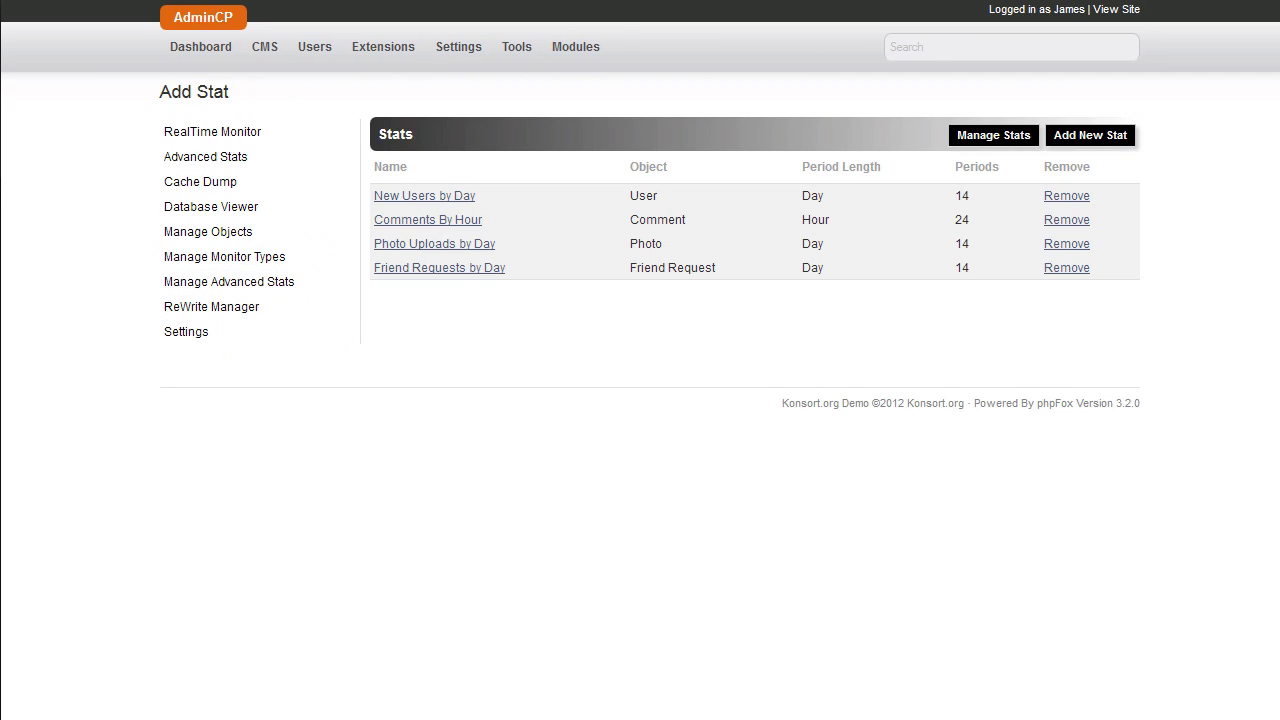
{"action": "left_click", "coordinate": [1113, 138]}
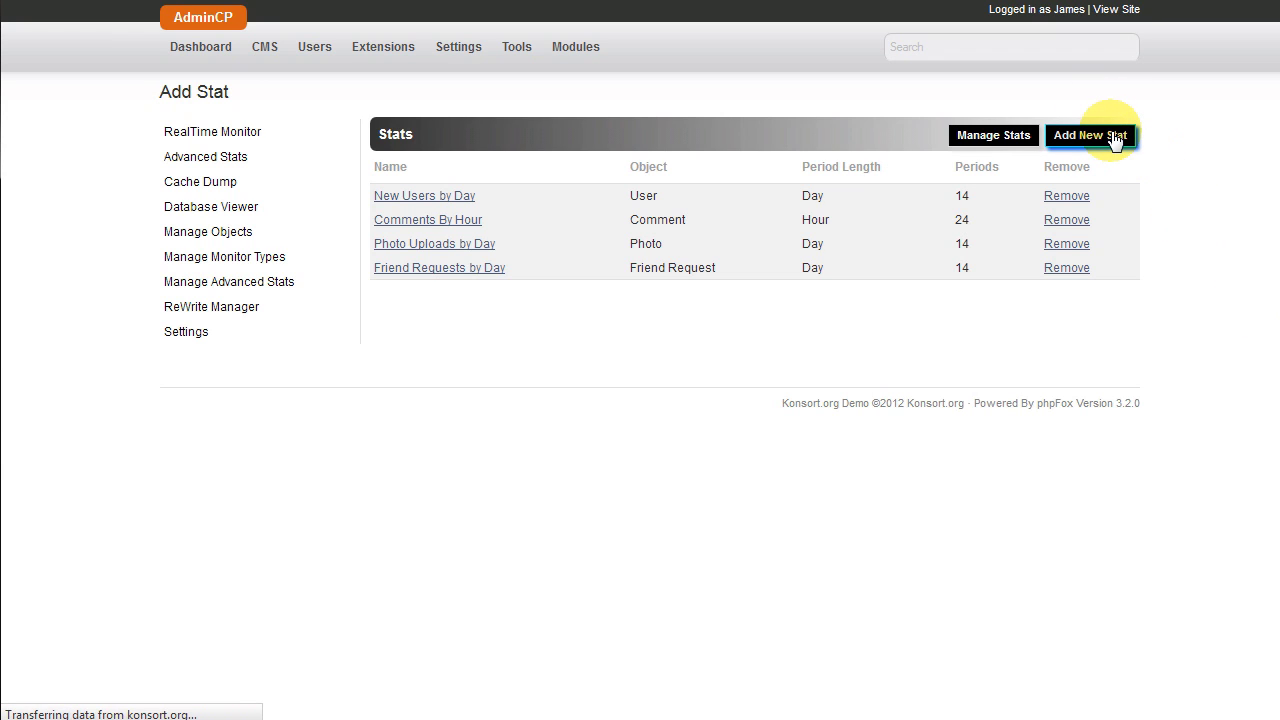
{"action": "left_click", "coordinate": [818, 171]}
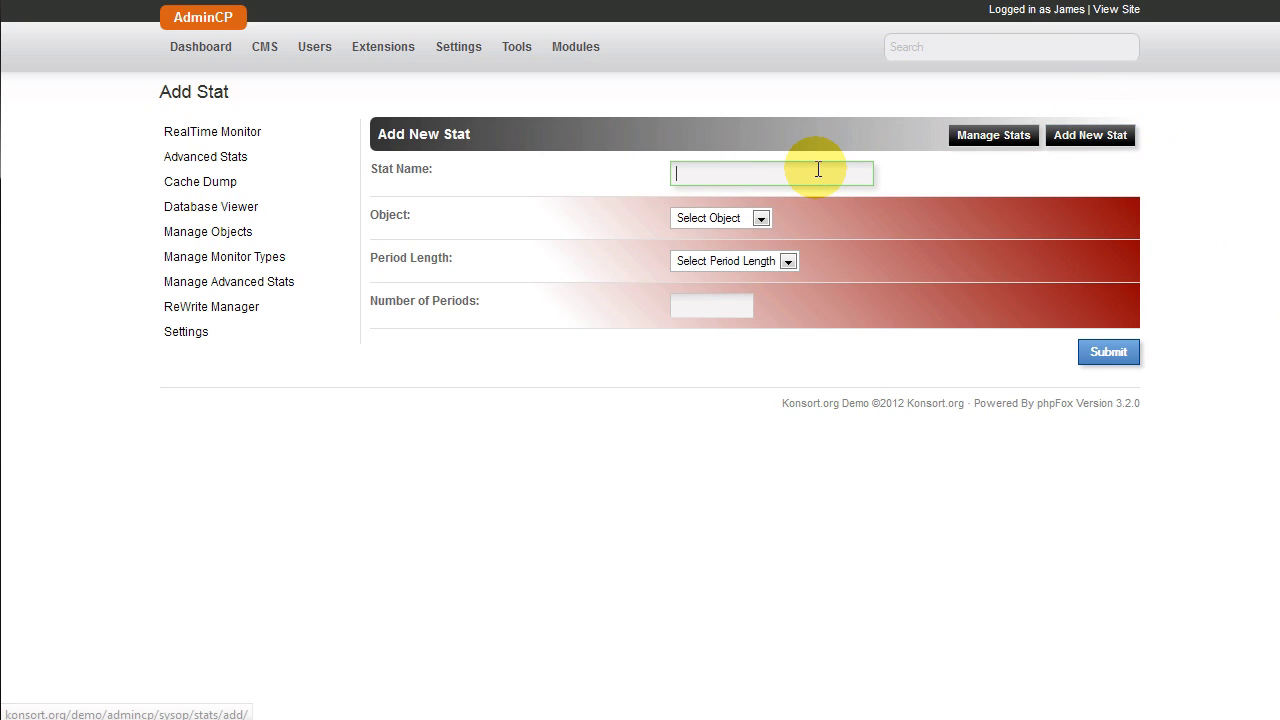
{"action": "type", "text": "Comments Per Day"}
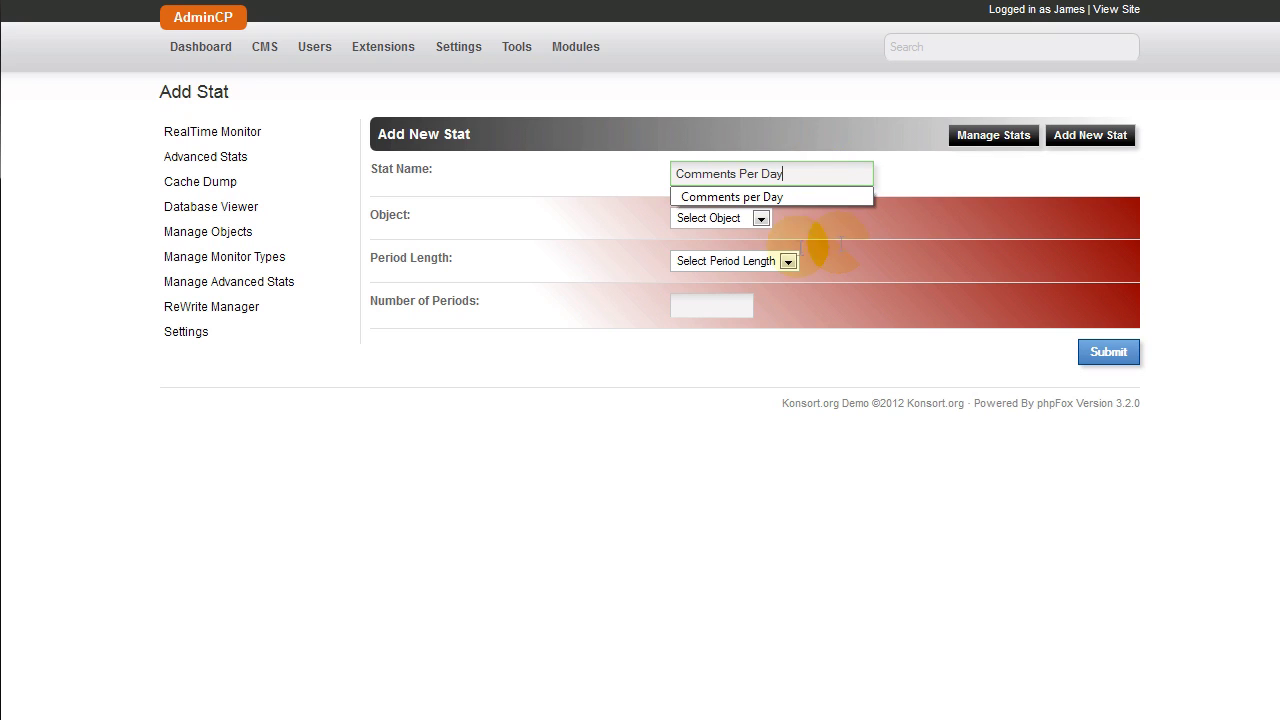
{"action": "left_click", "coordinate": [759, 219]}
{"action": "left_click", "coordinate": [750, 265]}
{"action": "left_click", "coordinate": [786, 261]}
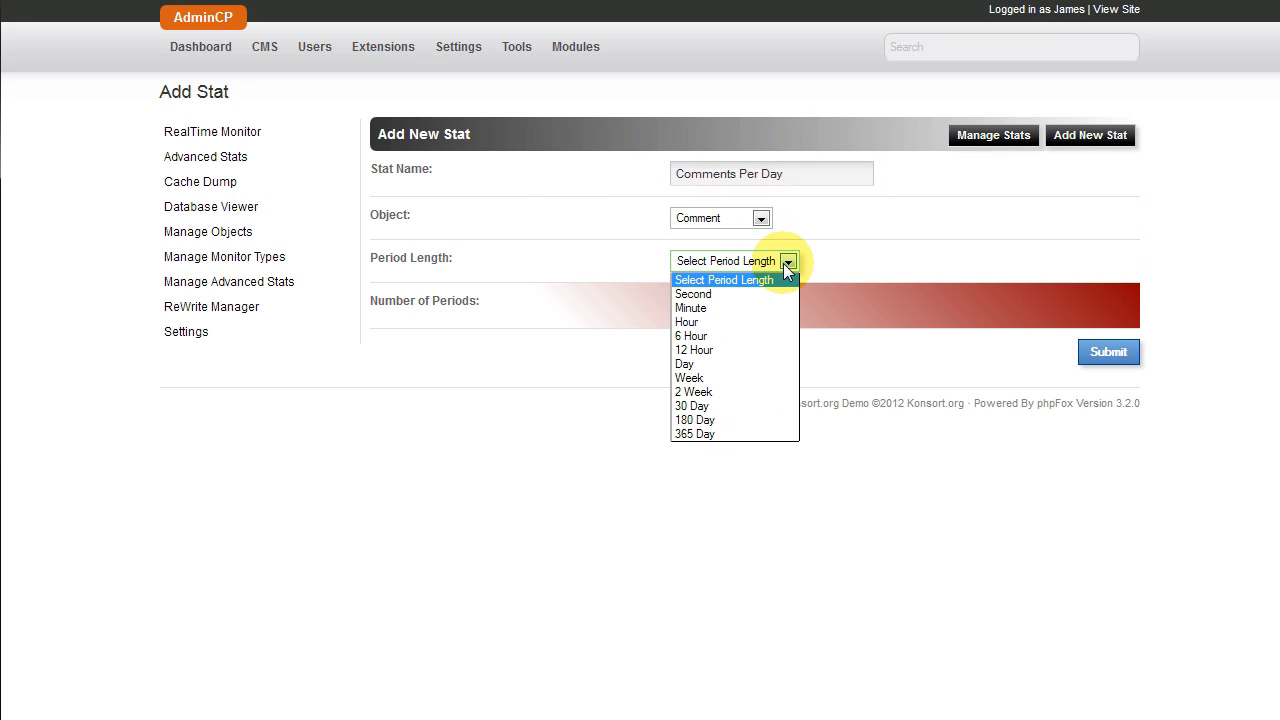
{"action": "left_click", "coordinate": [743, 363]}
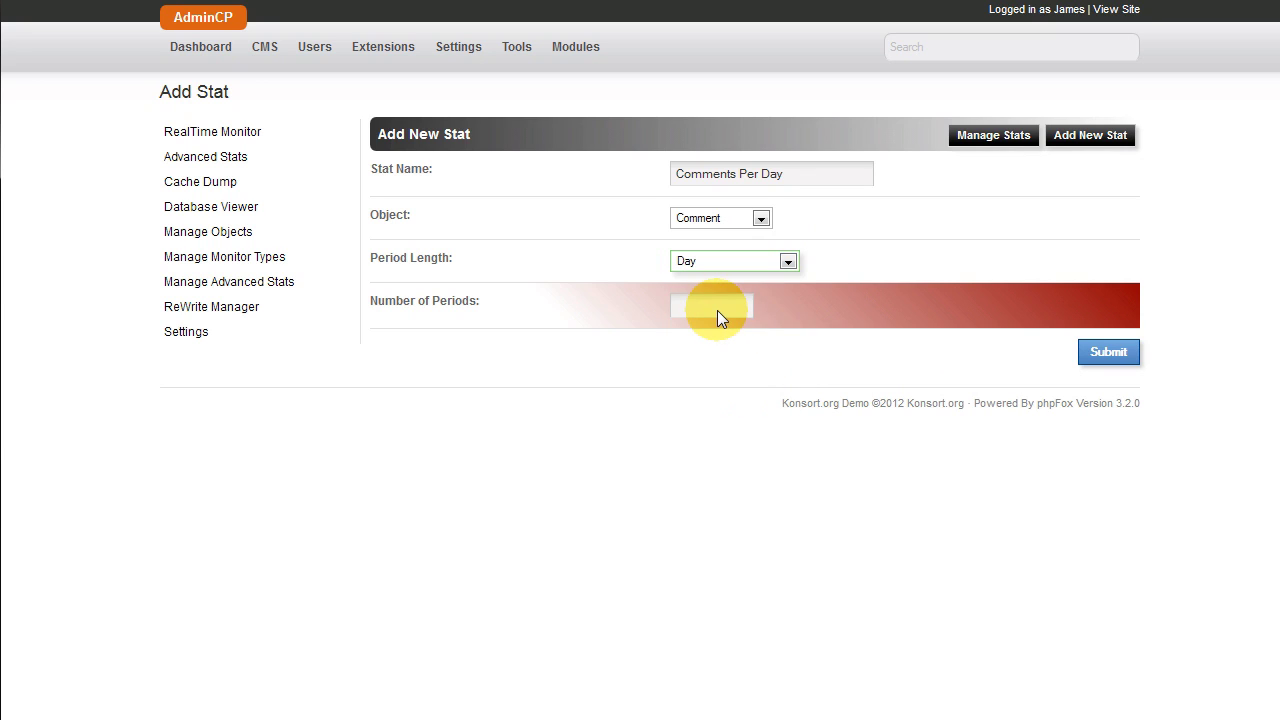
{"action": "left_click", "coordinate": [717, 310]}
{"action": "type", "text": "14"}
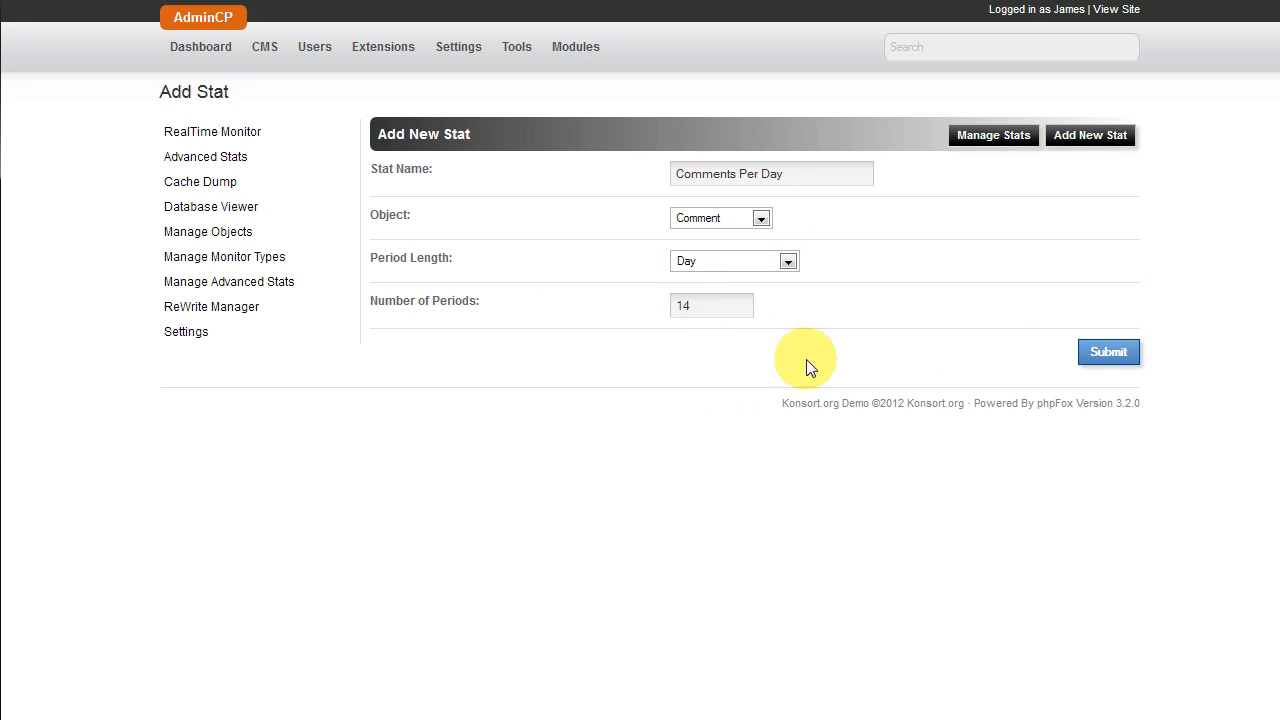
{"action": "left_click", "coordinate": [1107, 362]}
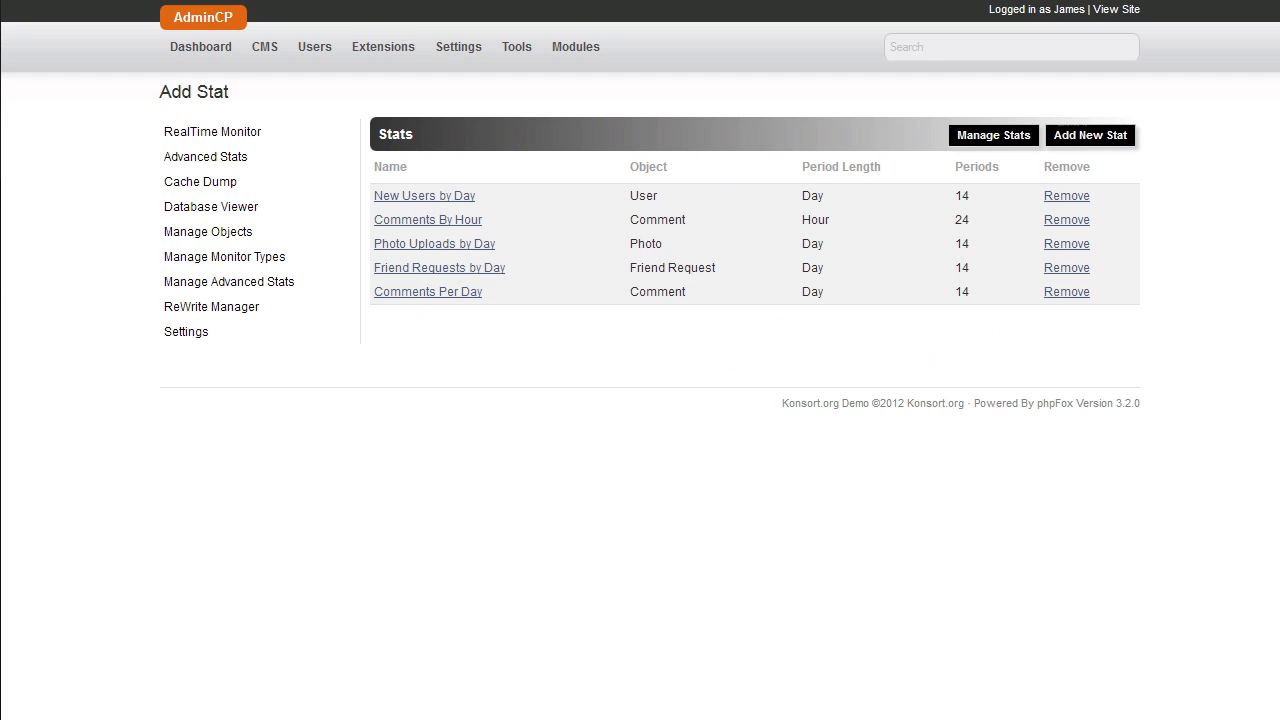
Step: Examine the Comments Per Day chart at the end of the Advanced Stats page
{"action": "left_click", "coordinate": [281, 163]}
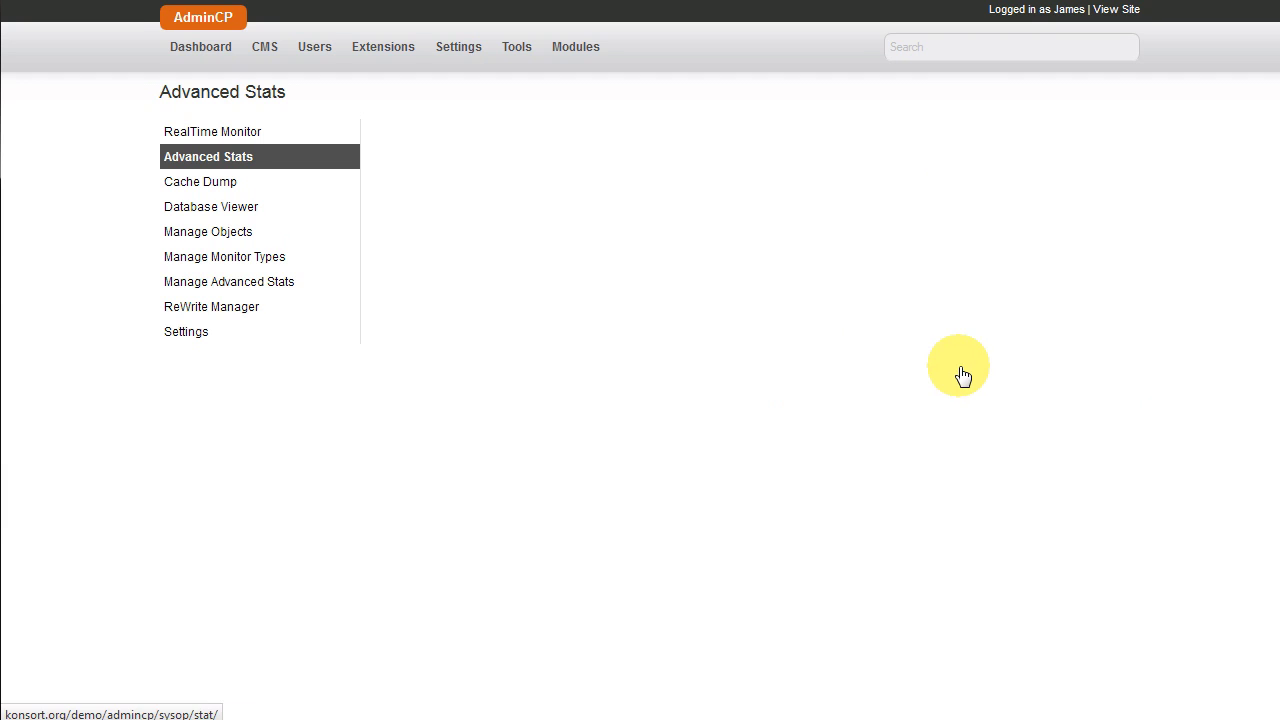
{"action": "scroll", "coordinate": [958, 366], "scroll_direction": "down", "scroll_amount": 5}
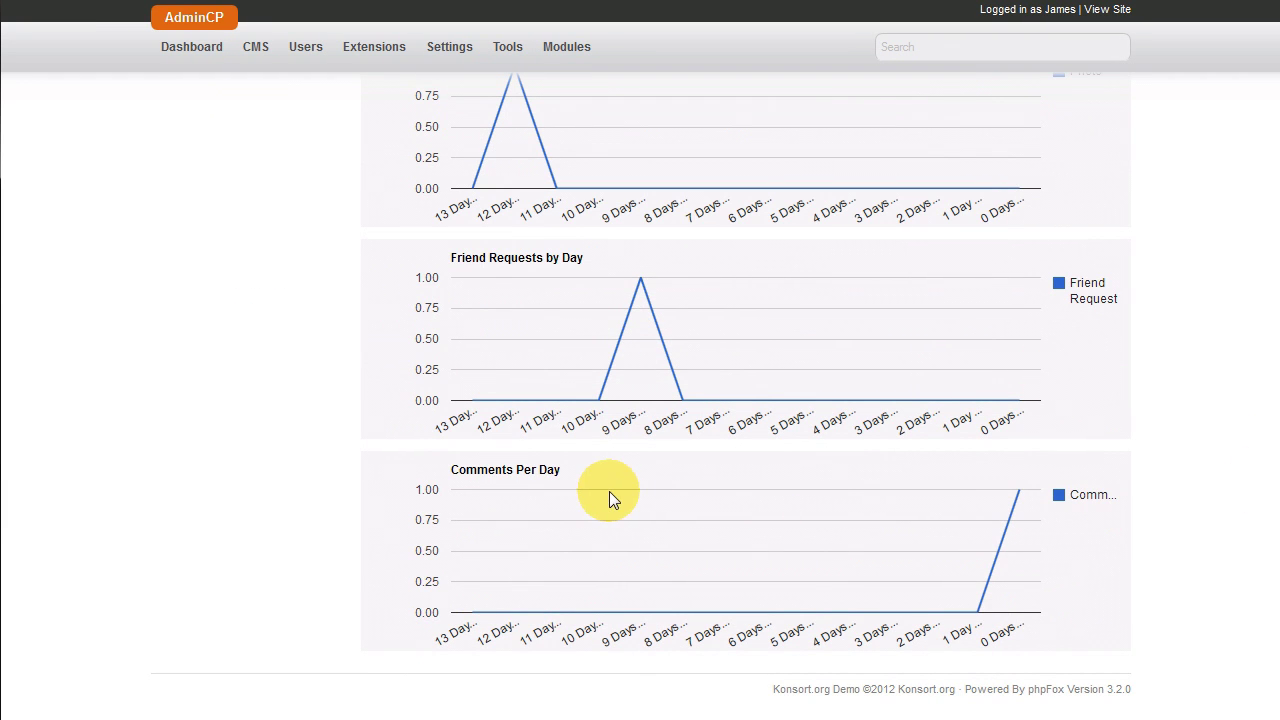
{"action": "mouse_move", "coordinate": [1024, 494]}
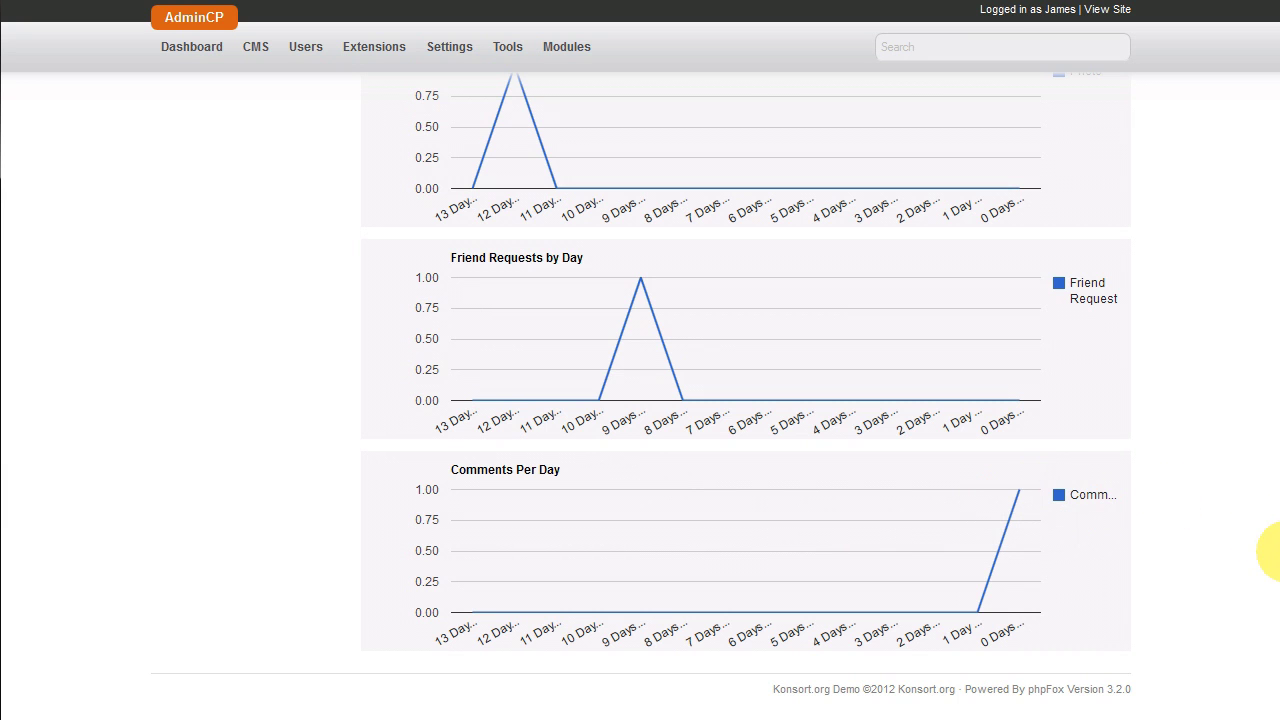
Step: Inspect the values of individual days along the New Users by Day chart
{"action": "scroll", "coordinate": [1272, 520], "scroll_direction": "up", "scroll_amount": 1}
{"action": "scroll", "coordinate": [1274, 460], "scroll_direction": "up", "scroll_amount": 1}
{"action": "scroll", "coordinate": [1274, 340], "scroll_direction": "up", "scroll_amount": 3}
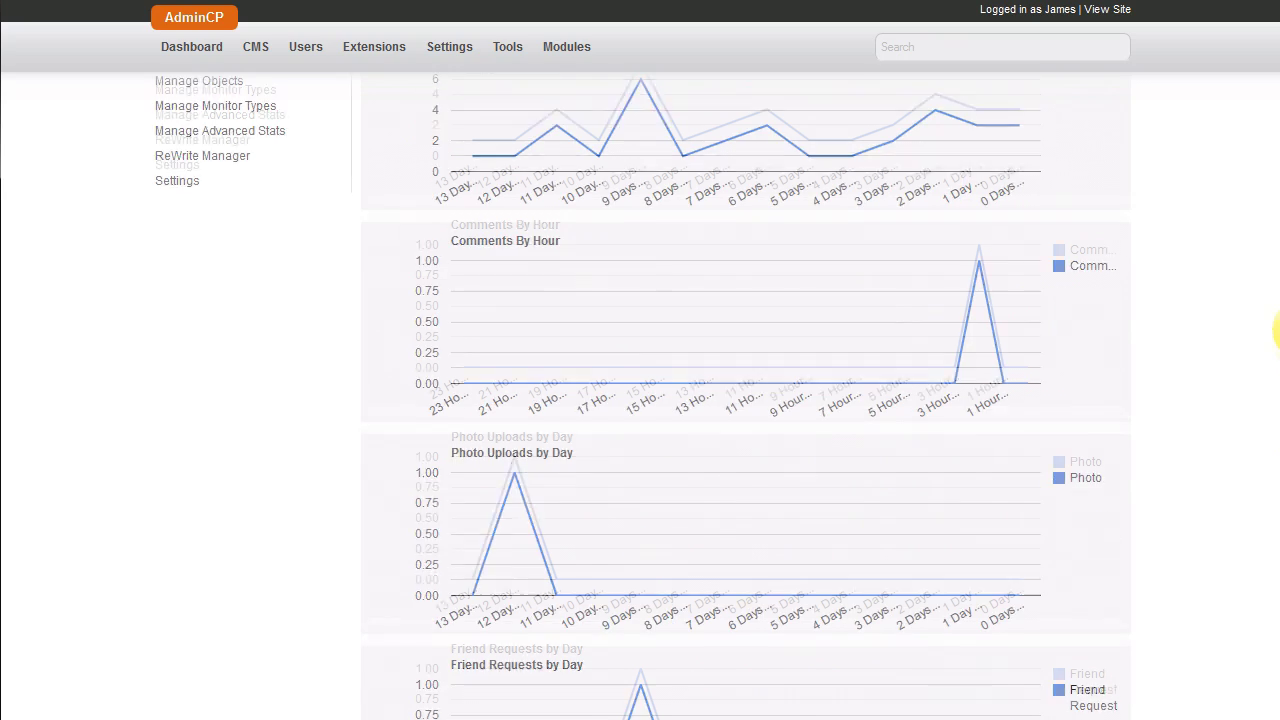
{"action": "scroll", "coordinate": [1276, 272], "scroll_direction": "up", "scroll_amount": 1}
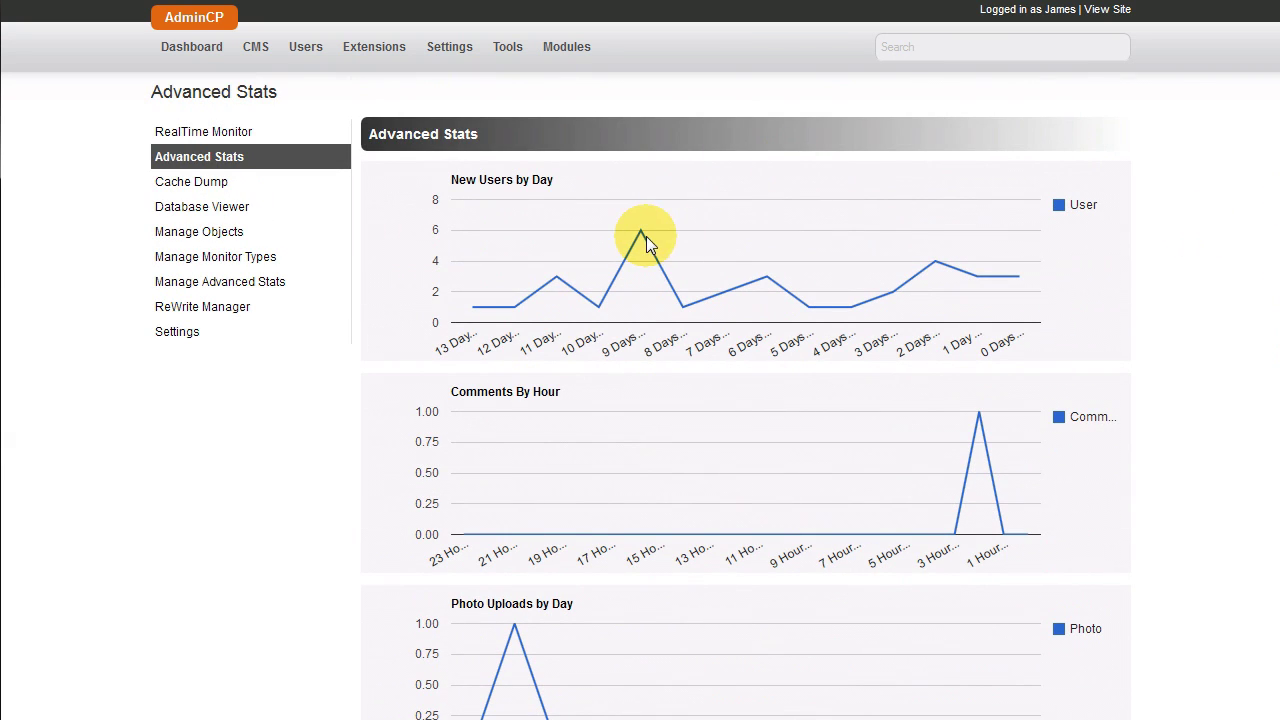
{"action": "mouse_move", "coordinate": [644, 240]}
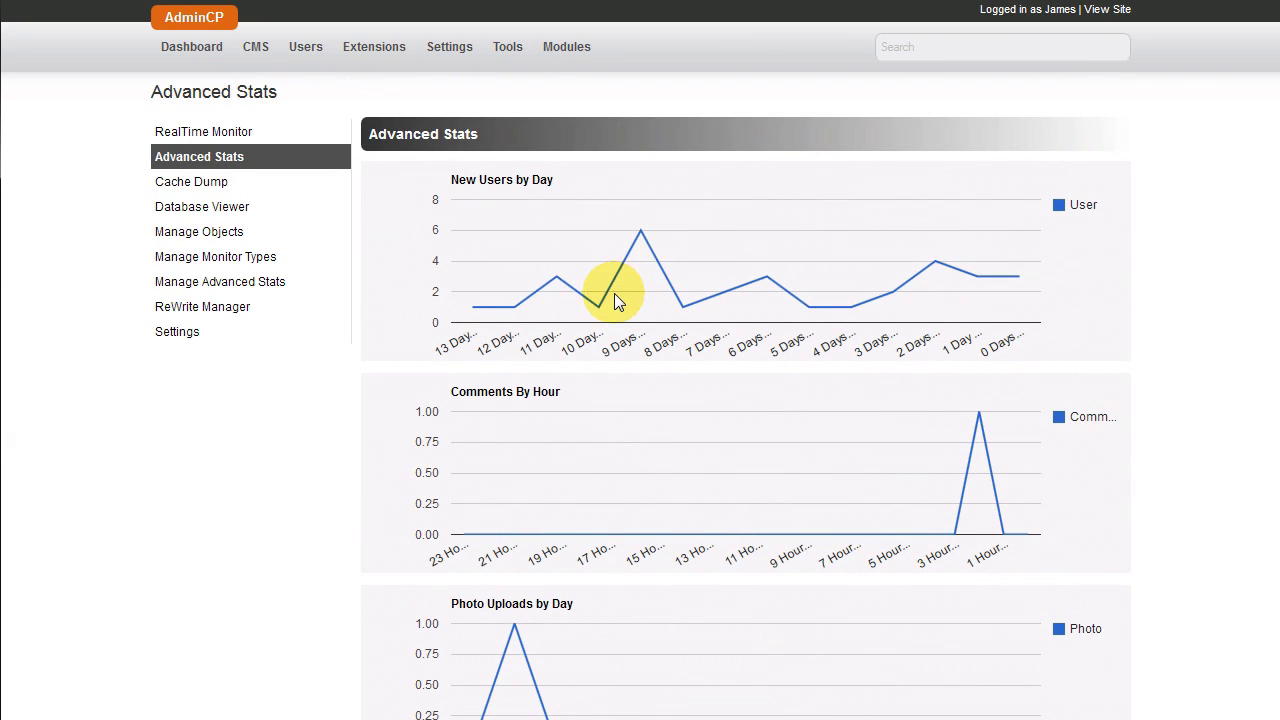
{"action": "mouse_move", "coordinate": [604, 309]}
{"action": "mouse_move", "coordinate": [686, 314]}
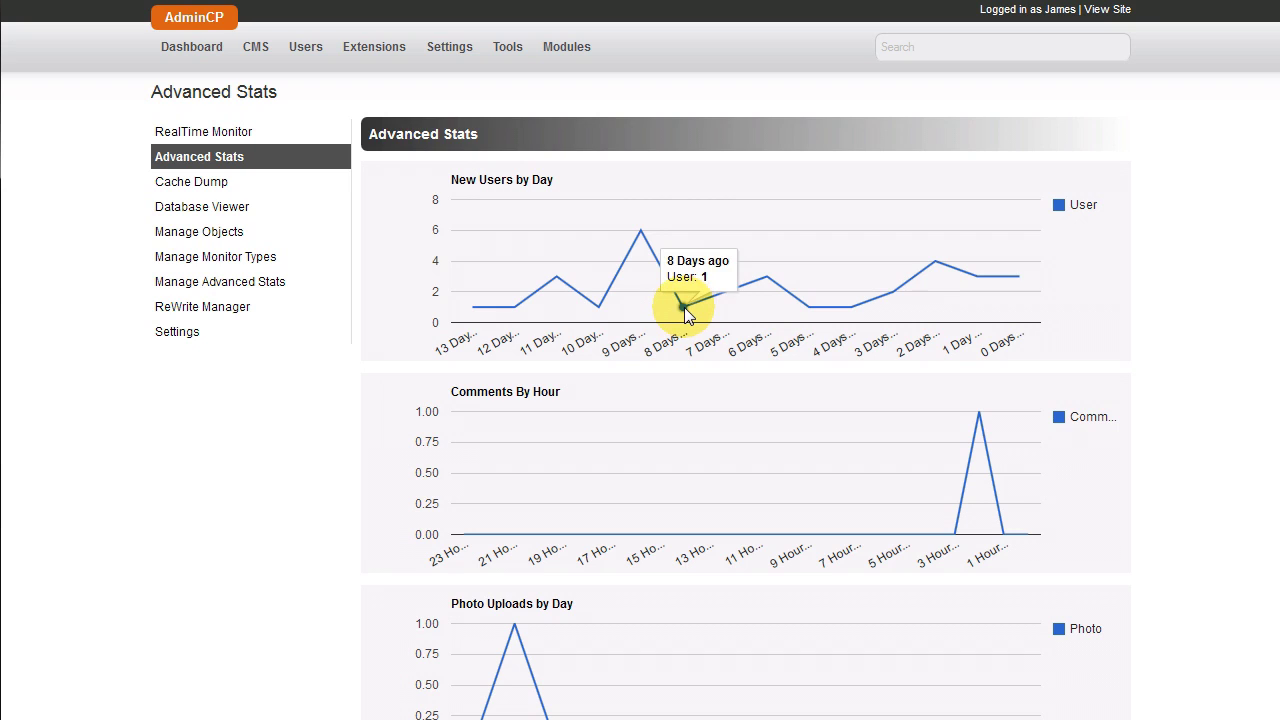
{"action": "mouse_move", "coordinate": [778, 281]}
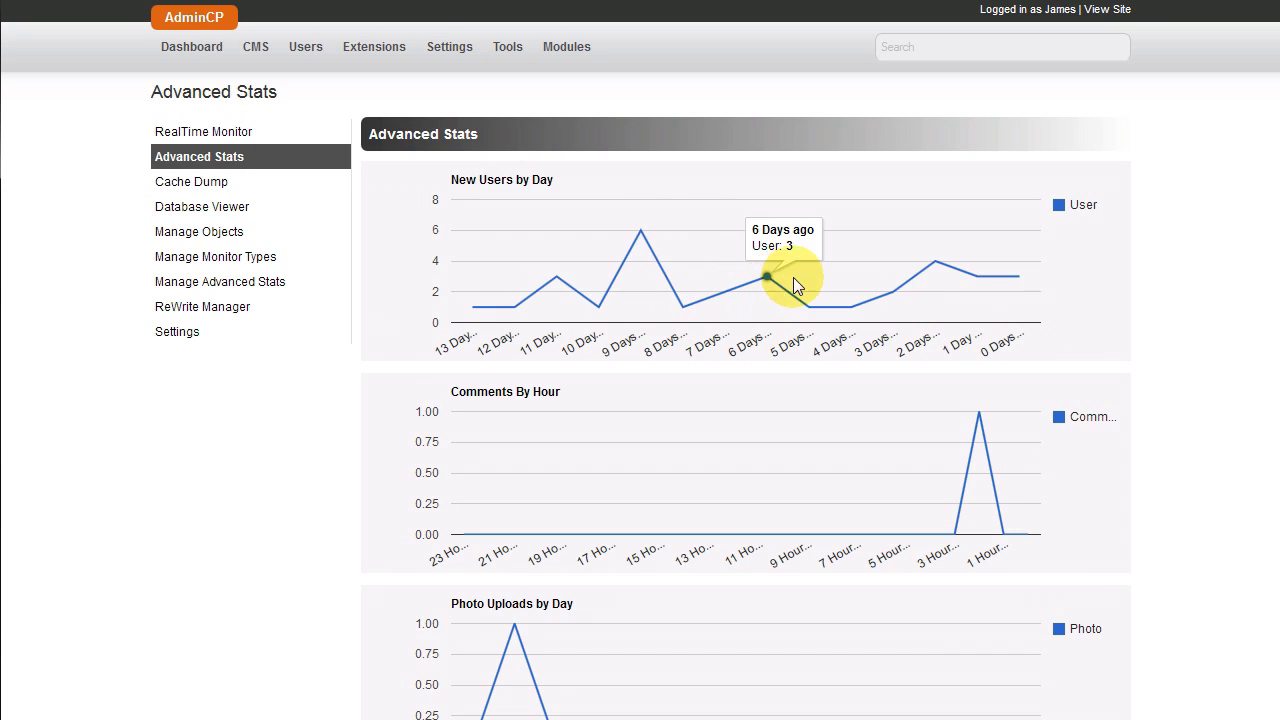
{"action": "mouse_move", "coordinate": [852, 308]}
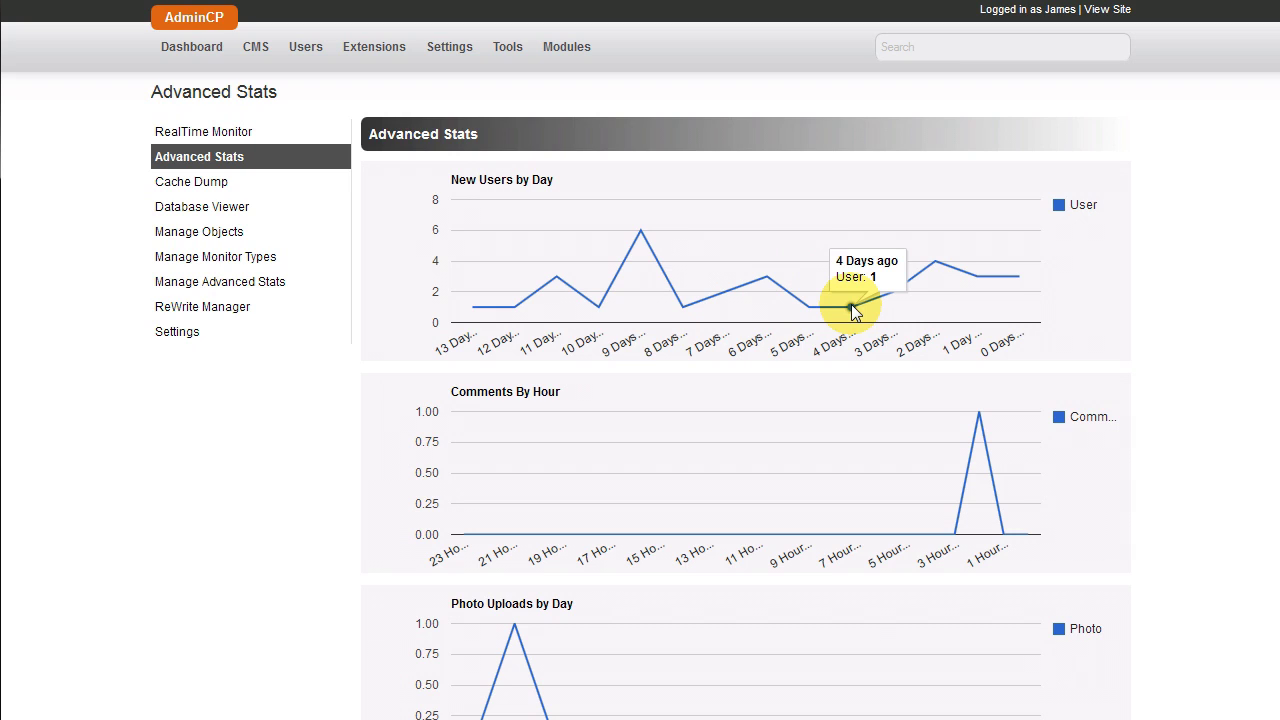
{"action": "mouse_move", "coordinate": [933, 271]}
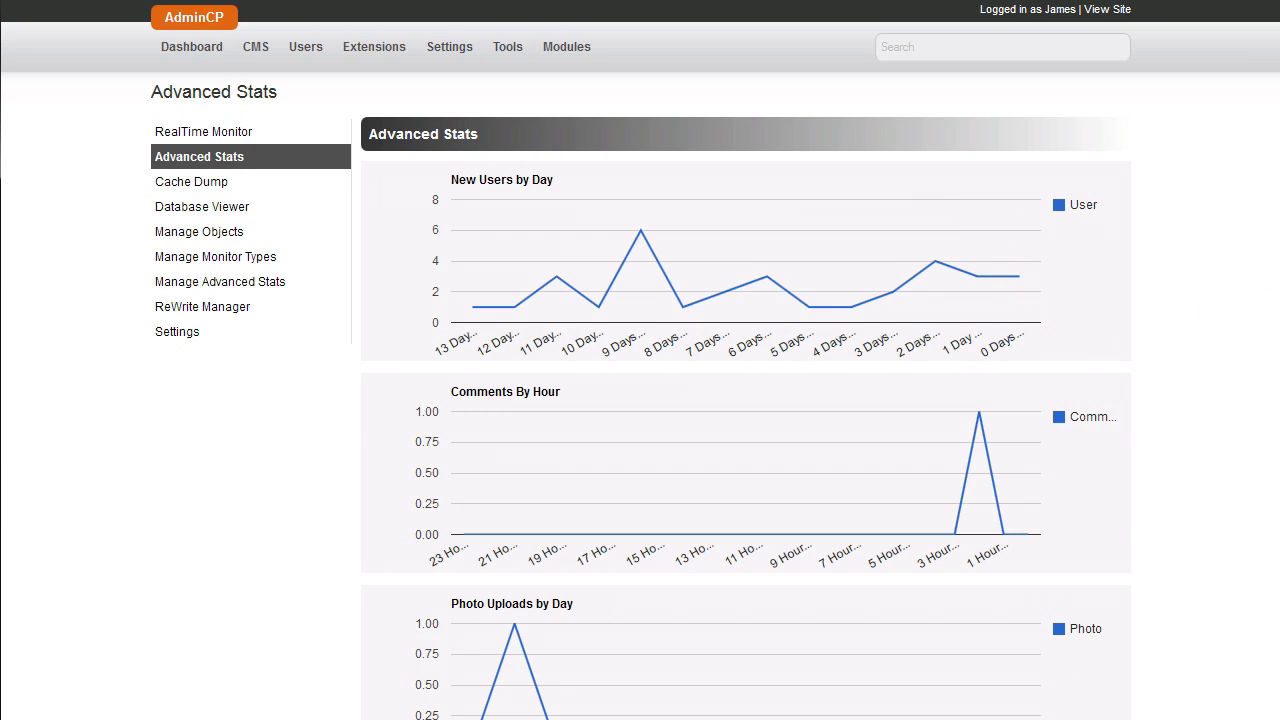
Step: Dump the site cache from the Cache Dump page and turn on Ajax Update for the file count
{"action": "left_click", "coordinate": [298, 188]}
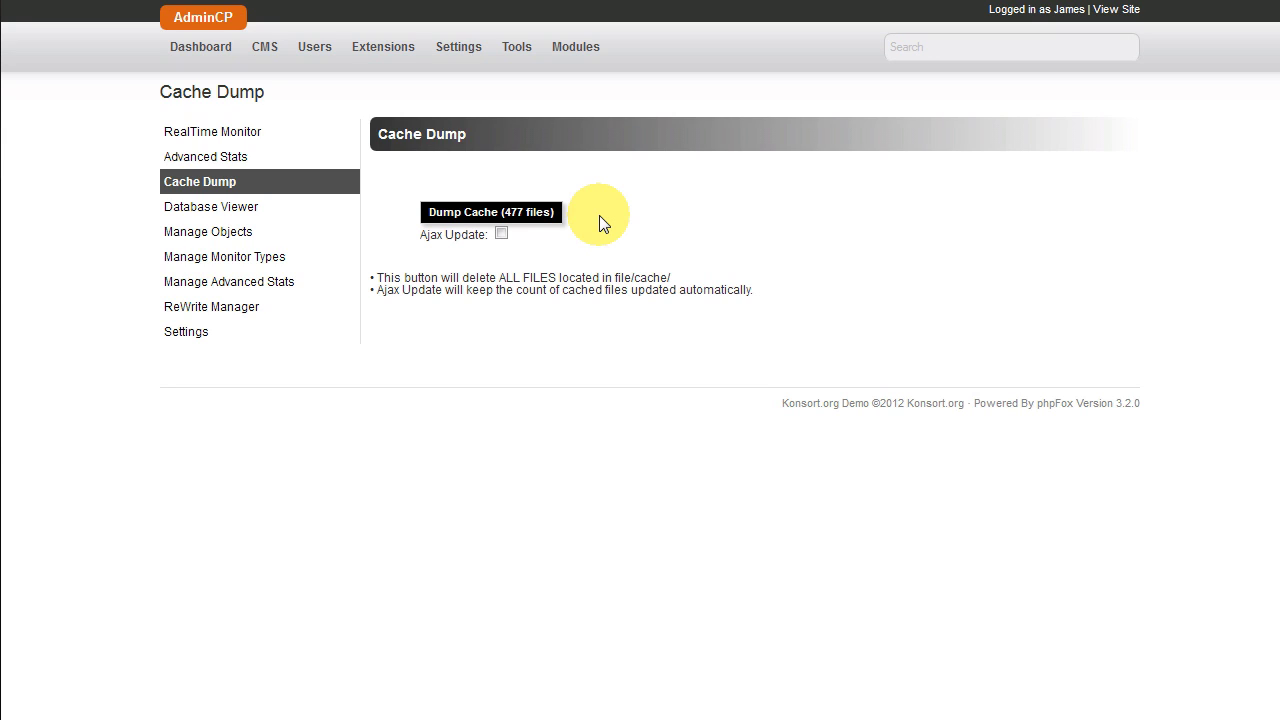
{"action": "left_click", "coordinate": [532, 213]}
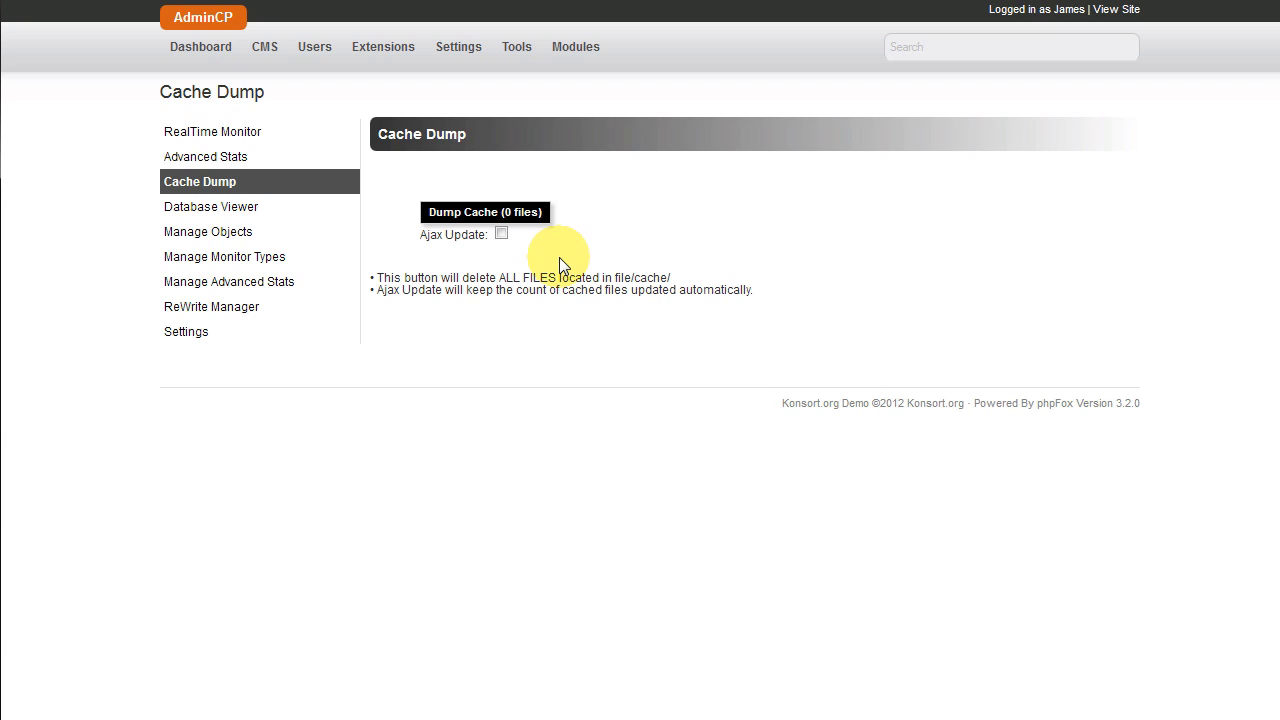
{"action": "left_click", "coordinate": [503, 235]}
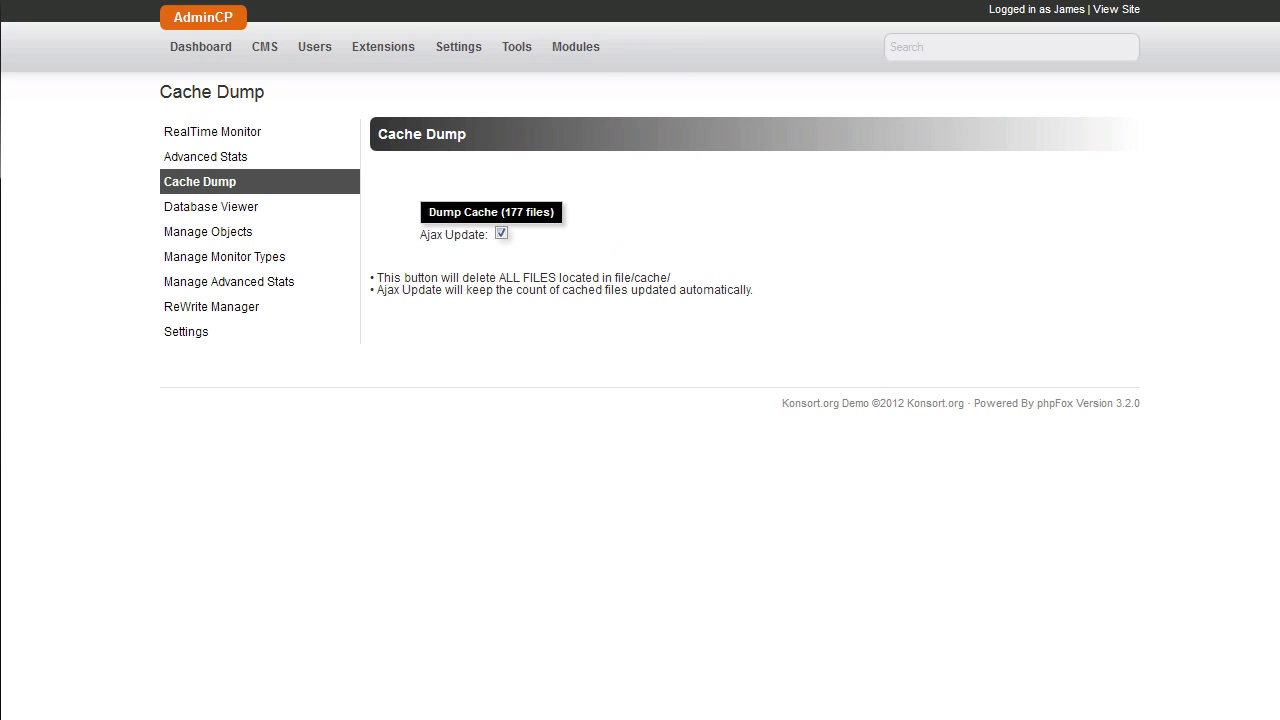
Step: Reload the page in the other browser tab to generate new cache files, and dump the cache again
{"action": "key", "text": "ctrl+Tab"}
{"action": "key", "text": "F5"}
{"action": "key", "text": "ctrl+Tab"}
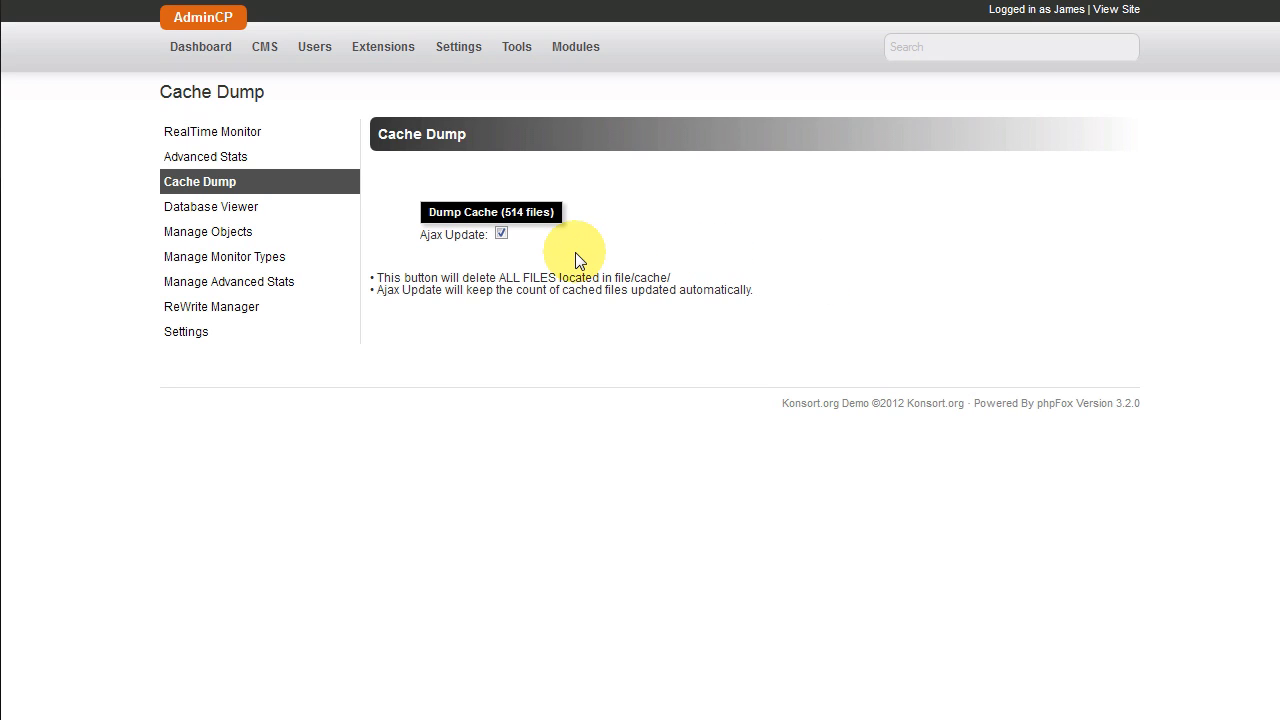
{"action": "left_click", "coordinate": [550, 214]}
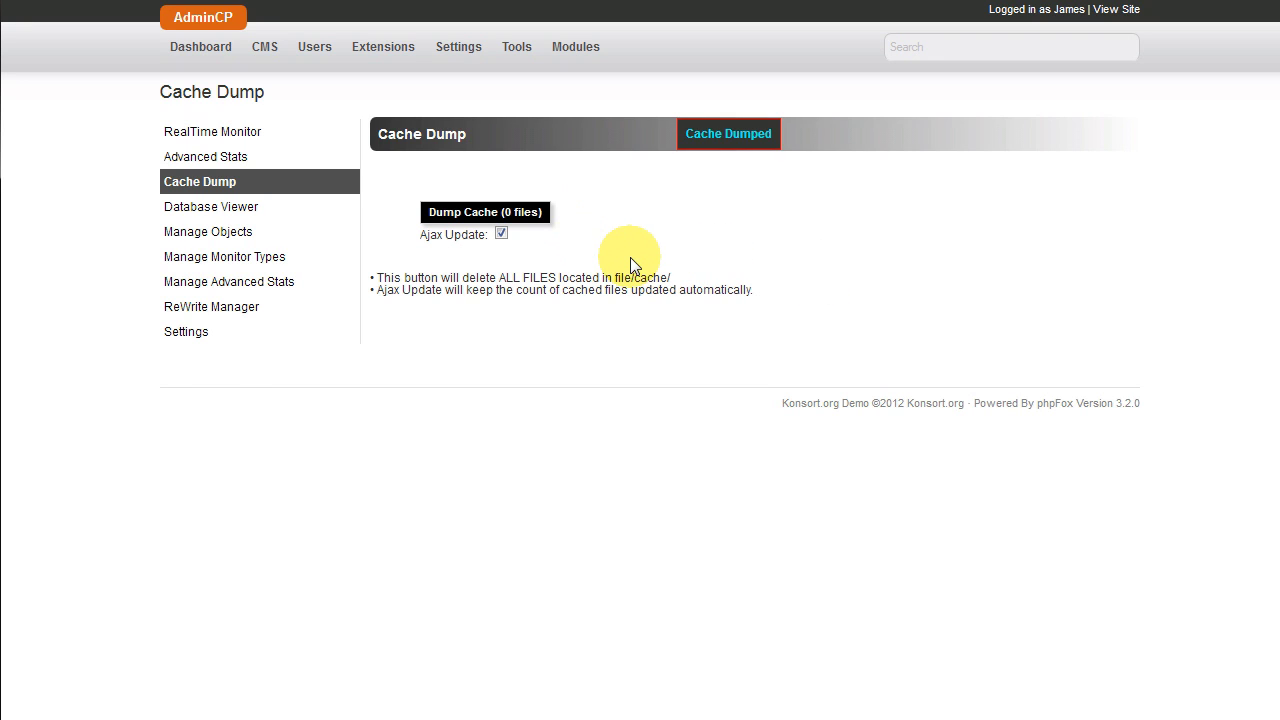
Step: Open the Database Viewer and search its tables for blog
{"action": "left_click", "coordinate": [357, 210]}
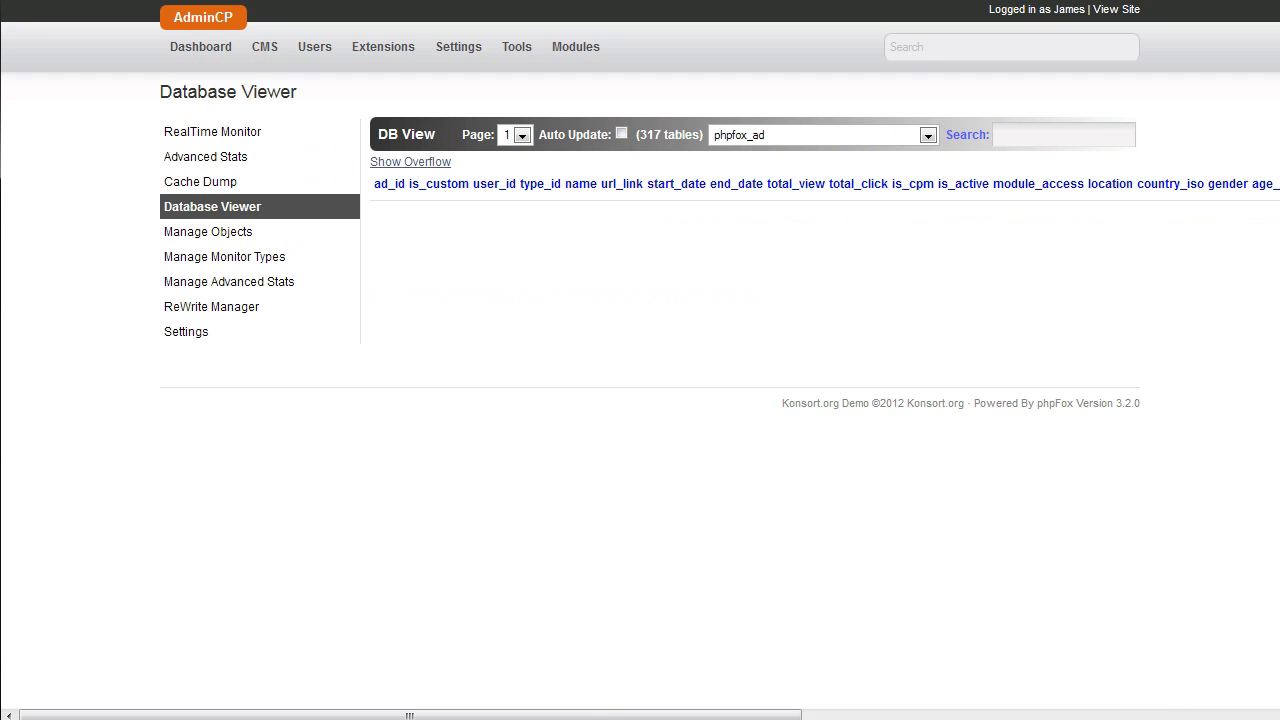
{"action": "left_click", "coordinate": [1040, 134]}
{"action": "type", "text": "blog"}
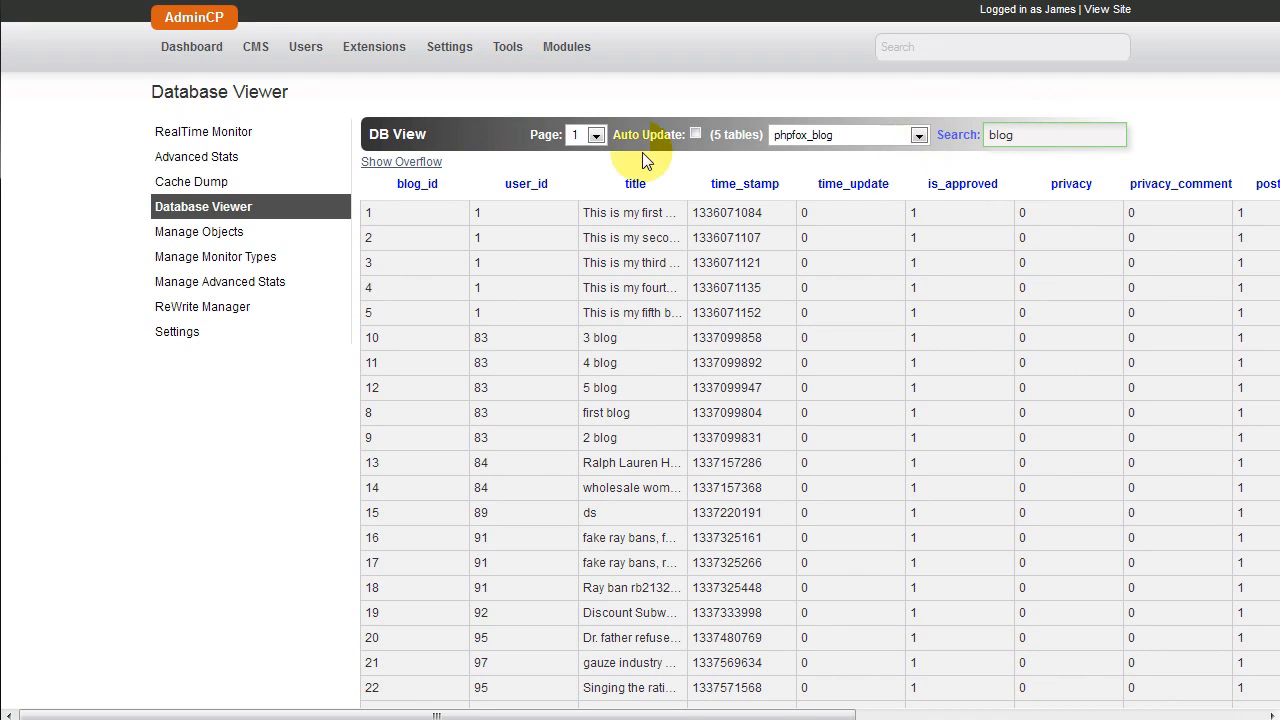
Step: Show page 14 of the phpfox_blog table and turn on Auto Update for the displayed rows
{"action": "left_click", "coordinate": [596, 135]}
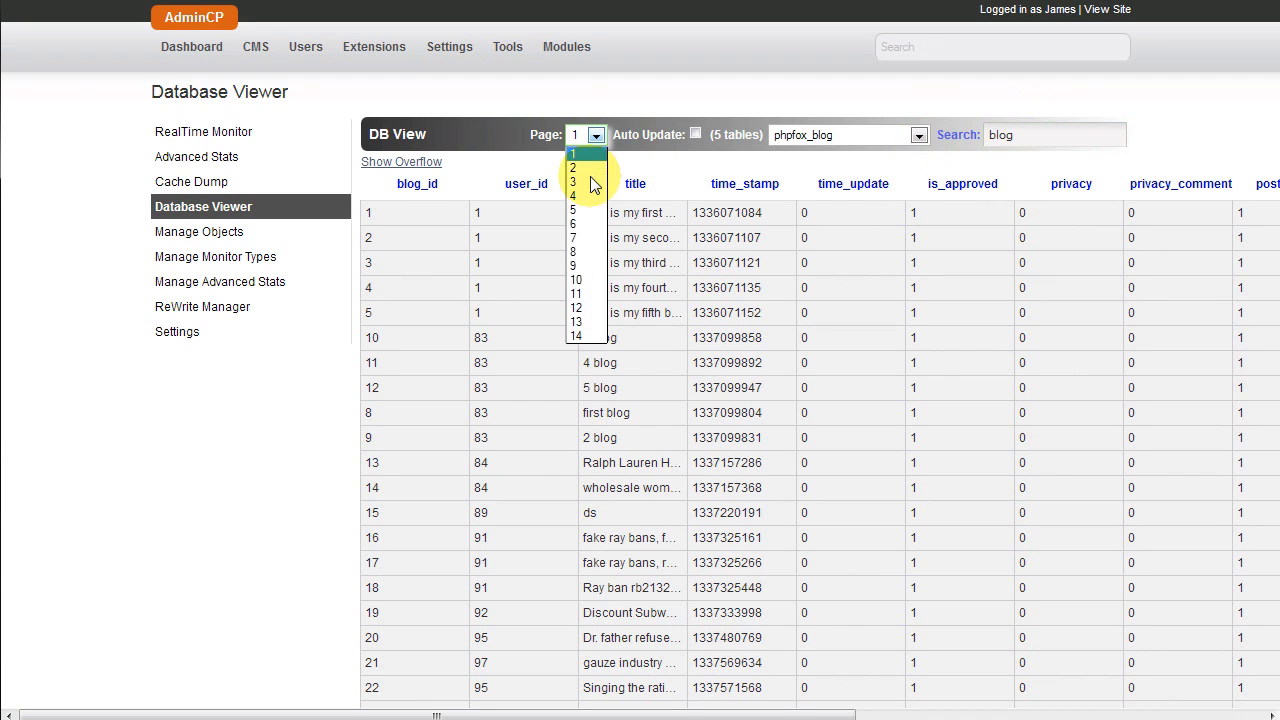
{"action": "left_click", "coordinate": [598, 336]}
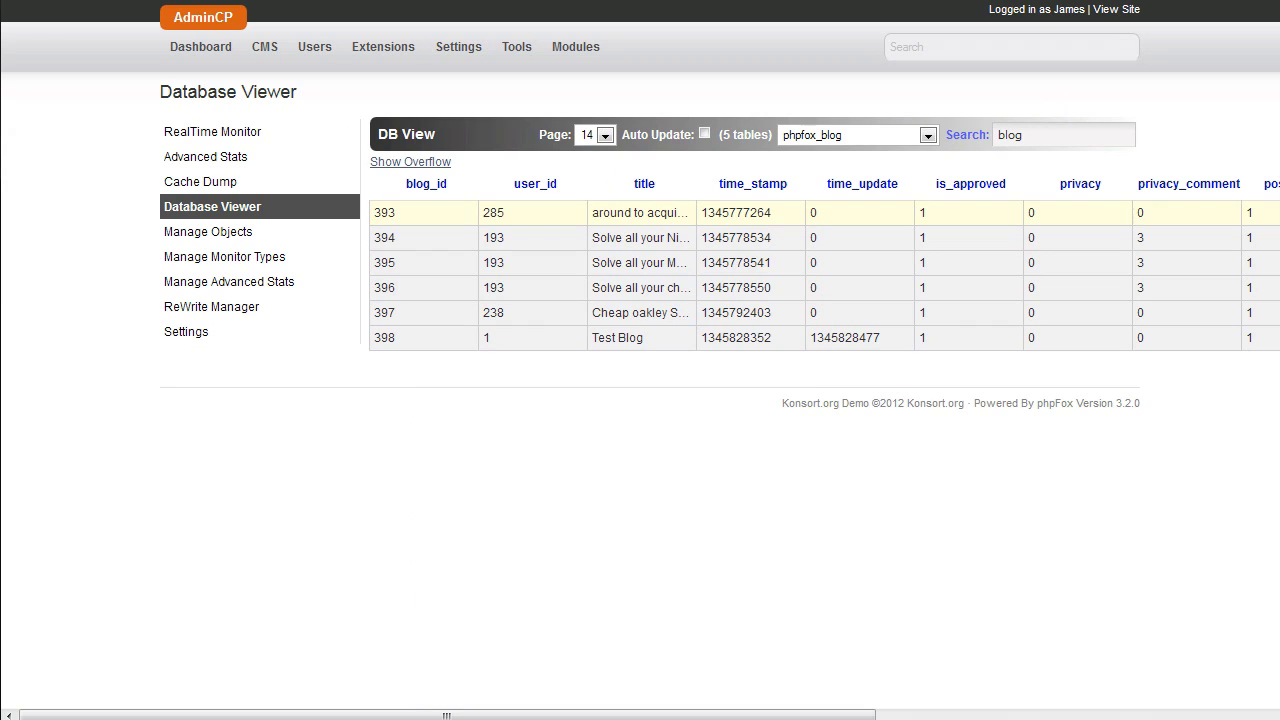
{"action": "left_click", "coordinate": [704, 134]}
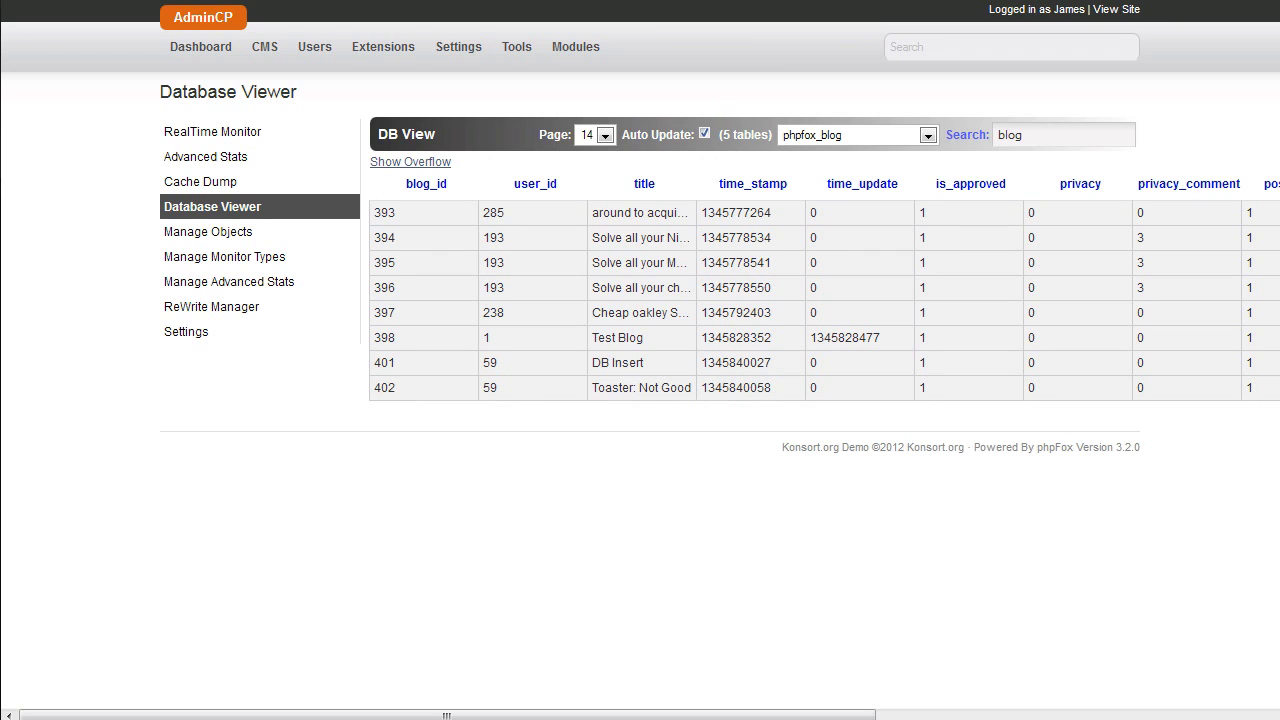
Step: Search the database tables for sysop and display the phpfox_ko_sysop_monitors table
{"action": "left_click_drag", "start_coordinate": [1043, 137], "coordinate": [972, 141]}
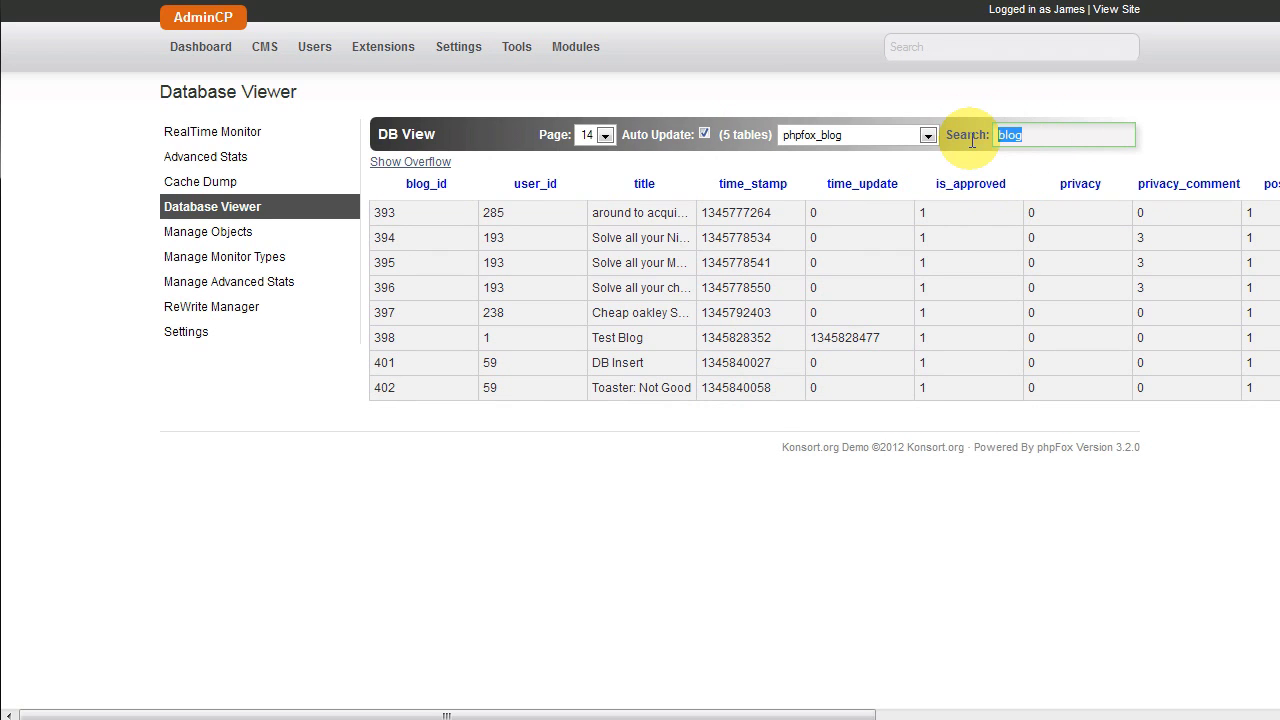
{"action": "type", "text": "sysop"}
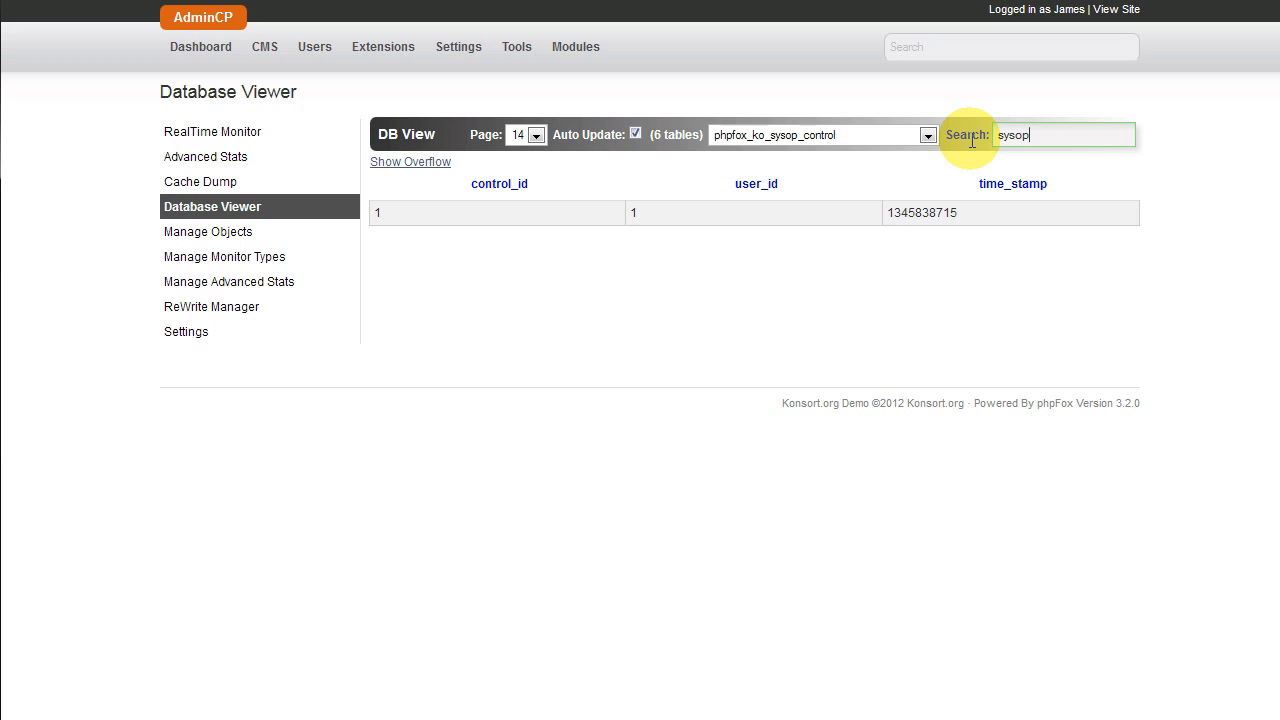
{"action": "left_click", "coordinate": [927, 136]}
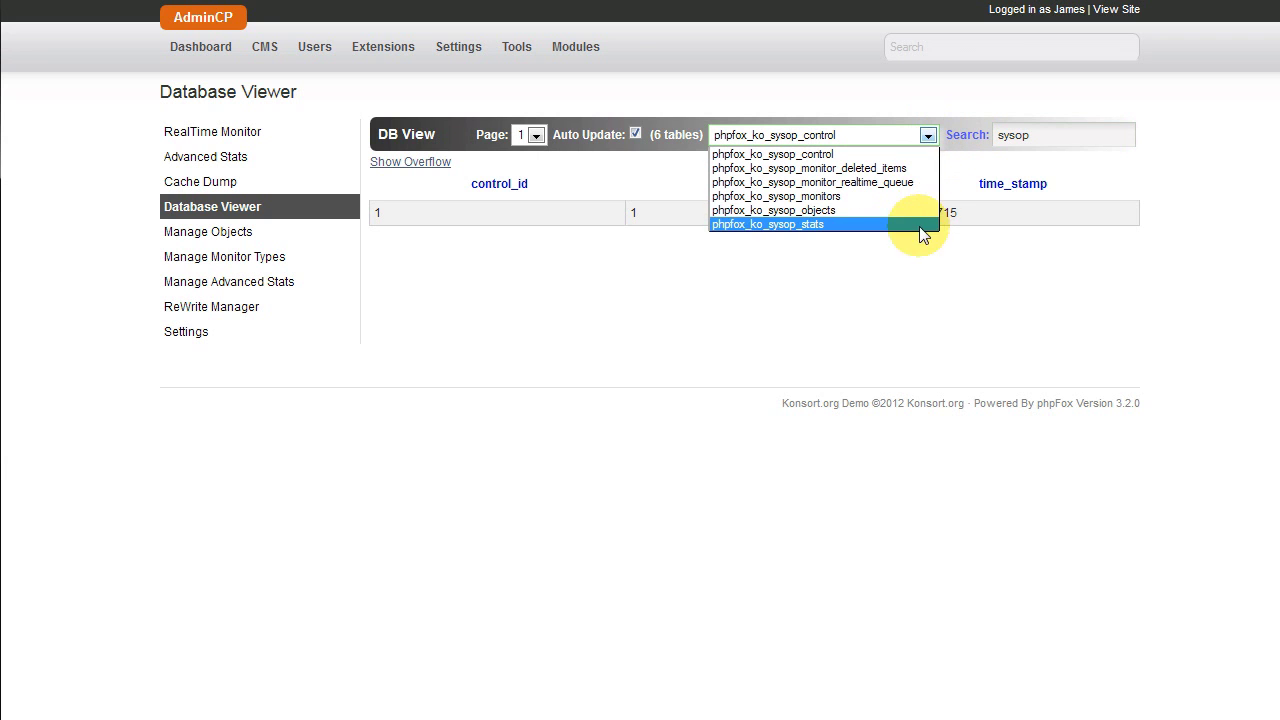
{"action": "left_click", "coordinate": [912, 194]}
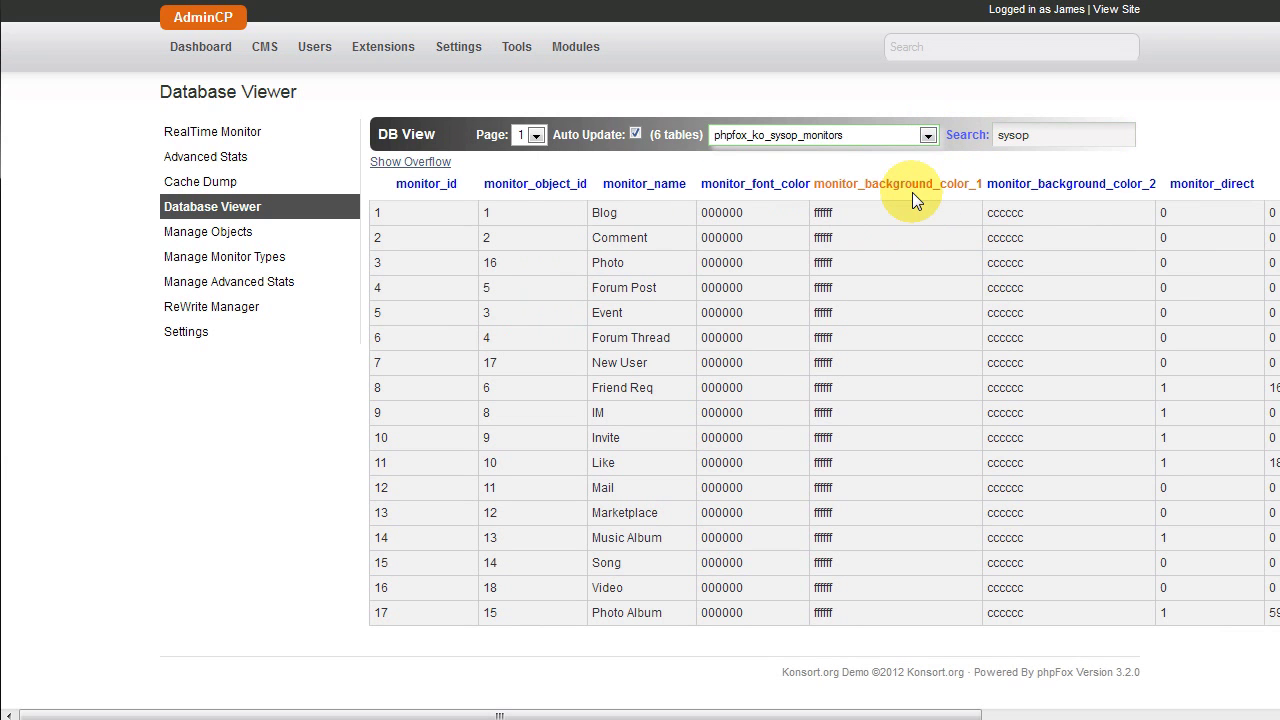
Step: View the rewrites in the ReWrite Manager and search the Database Viewer's tables for rewrite
{"action": "left_click", "coordinate": [295, 315]}
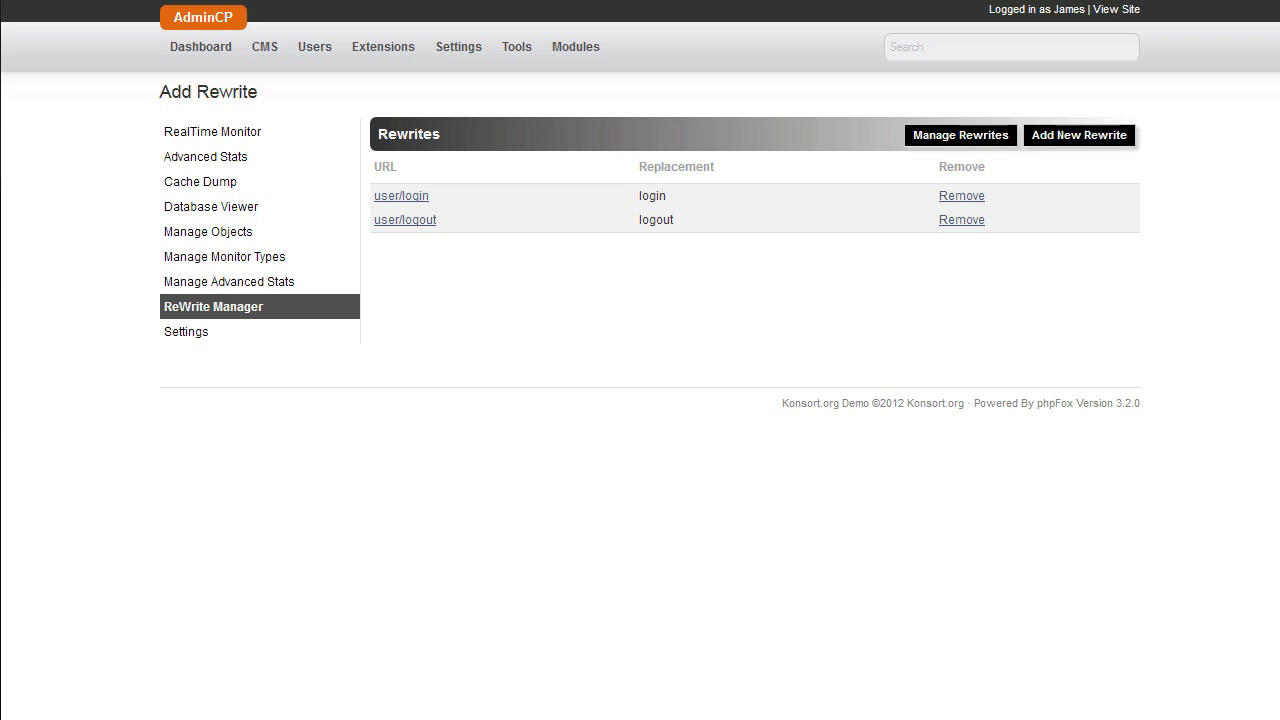
{"action": "left_click", "coordinate": [263, 214]}
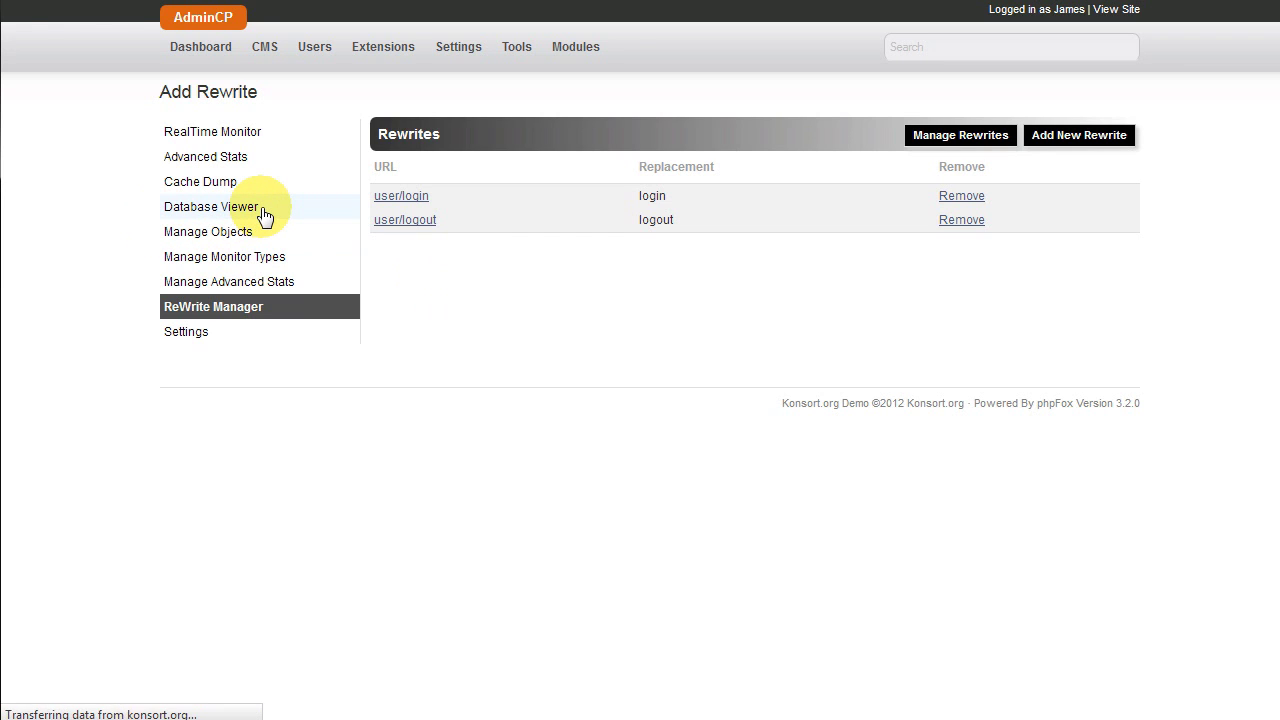
{"action": "left_click", "coordinate": [1043, 134]}
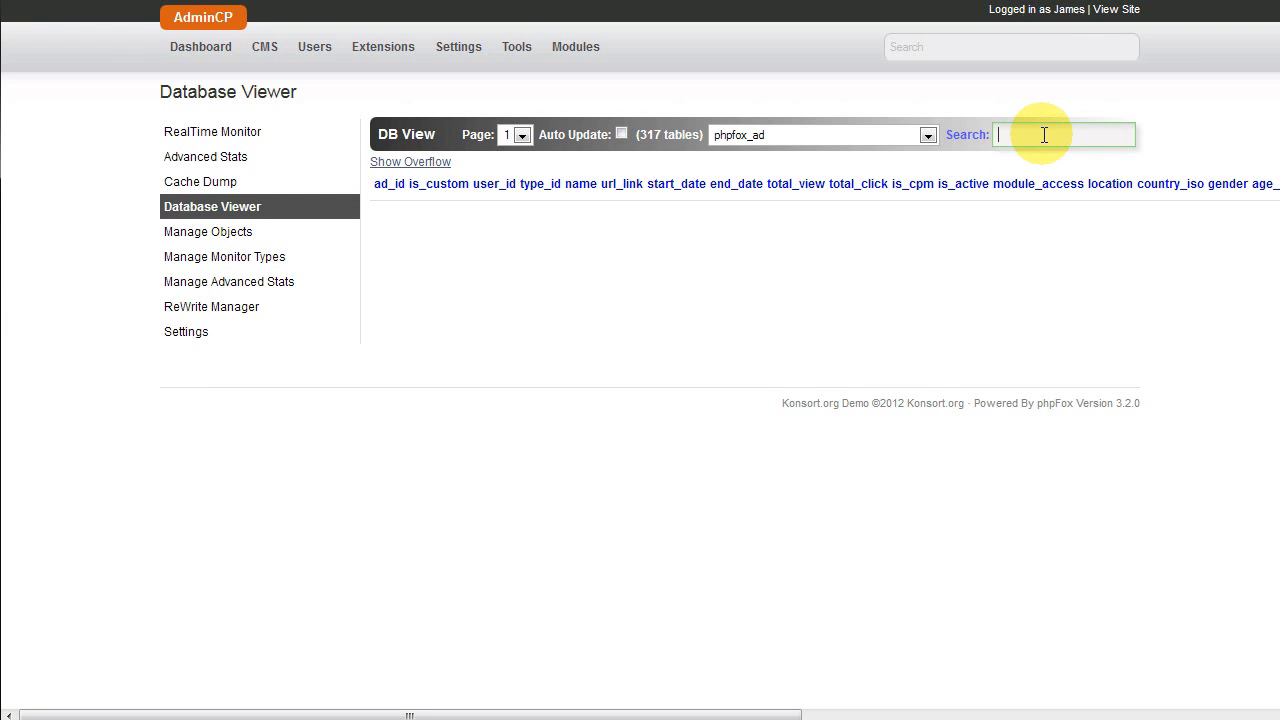
{"action": "type", "text": "rewrite"}
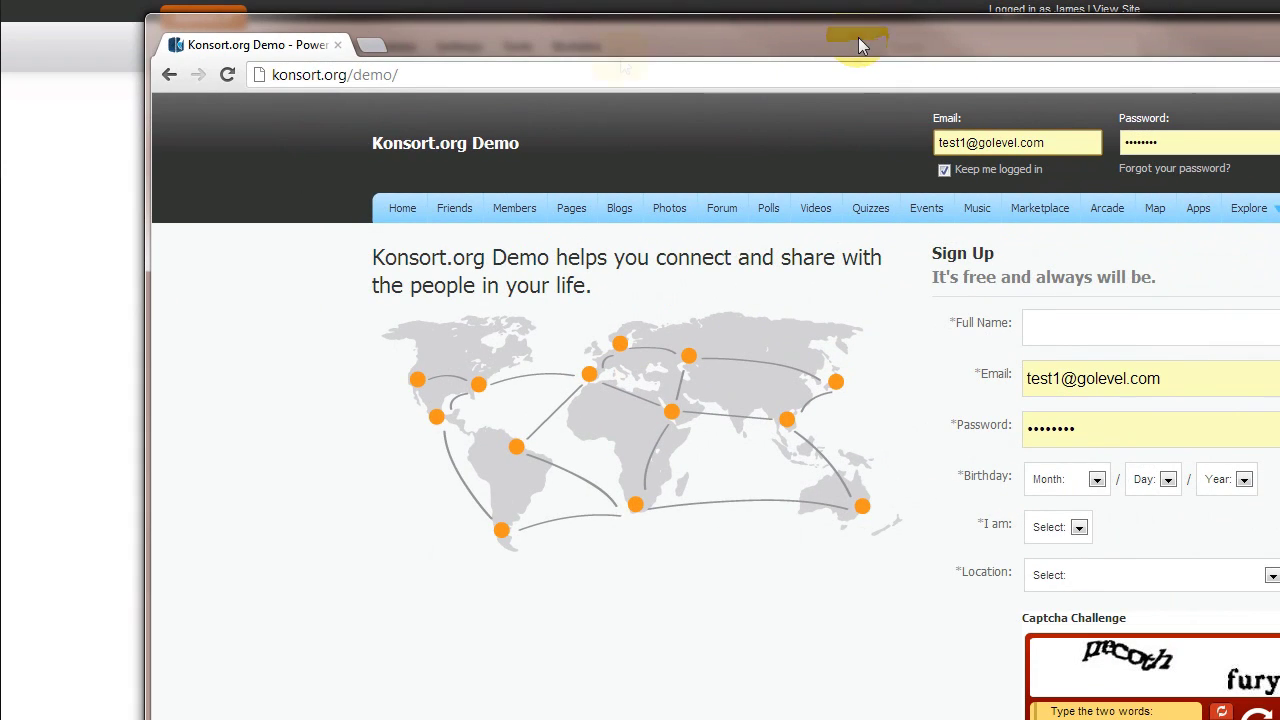
Step: Test the login rewrite in the Chrome window by loading konsort.org/demo/login and konsort.org/demo/user/login
{"action": "left_click", "coordinate": [482, 75]}
{"action": "left_click", "coordinate": [494, 75]}
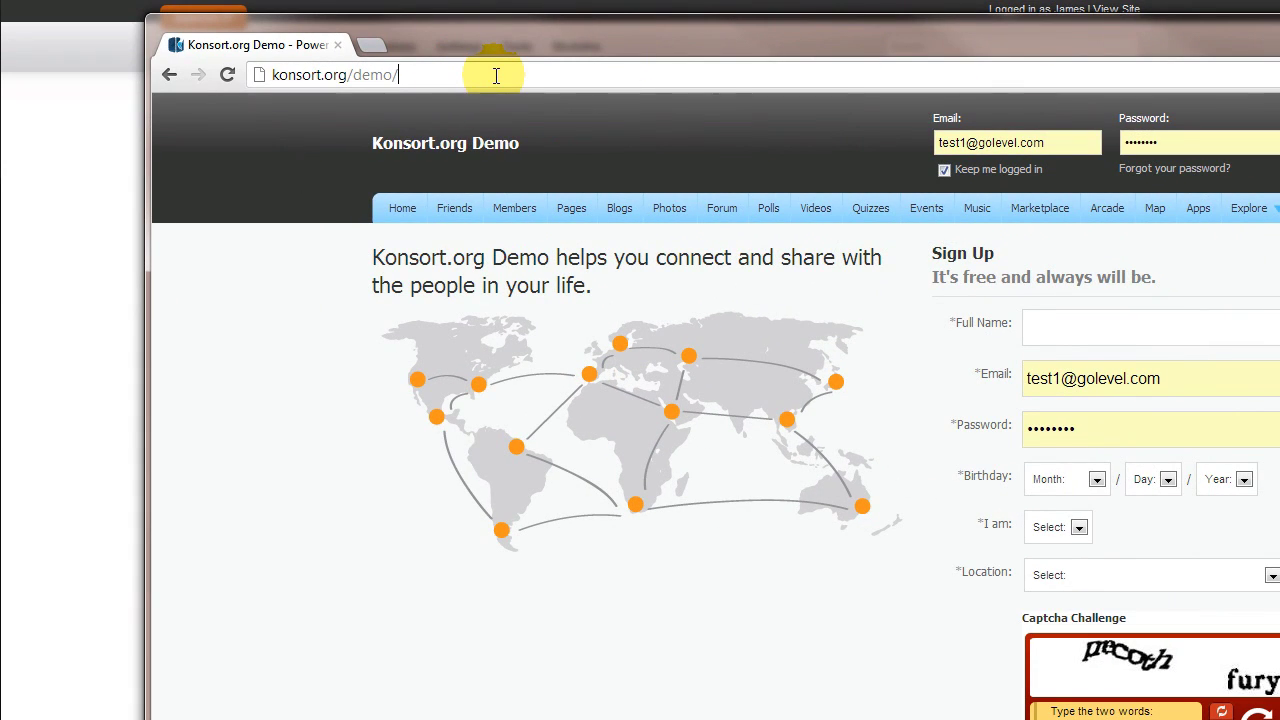
{"action": "type", "text": "login"}
{"action": "key", "text": "Return"}
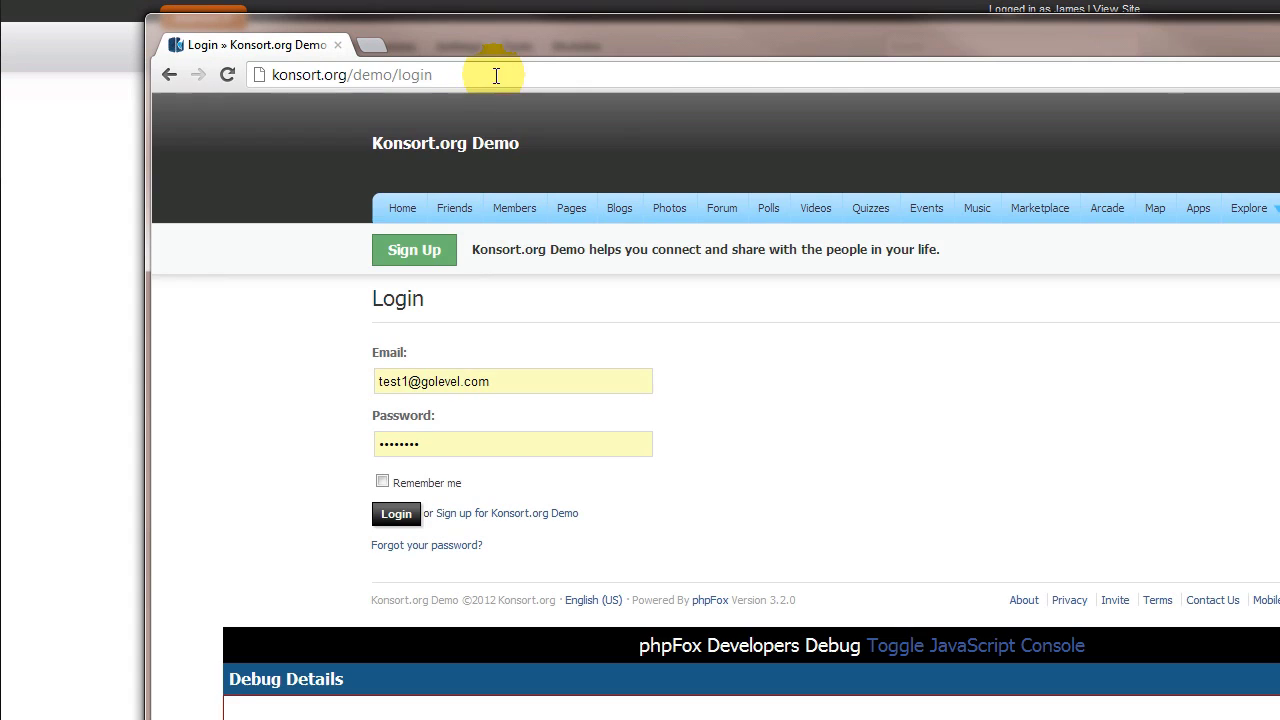
{"action": "double_click", "coordinate": [496, 75]}
{"action": "type", "text": "user/login"}
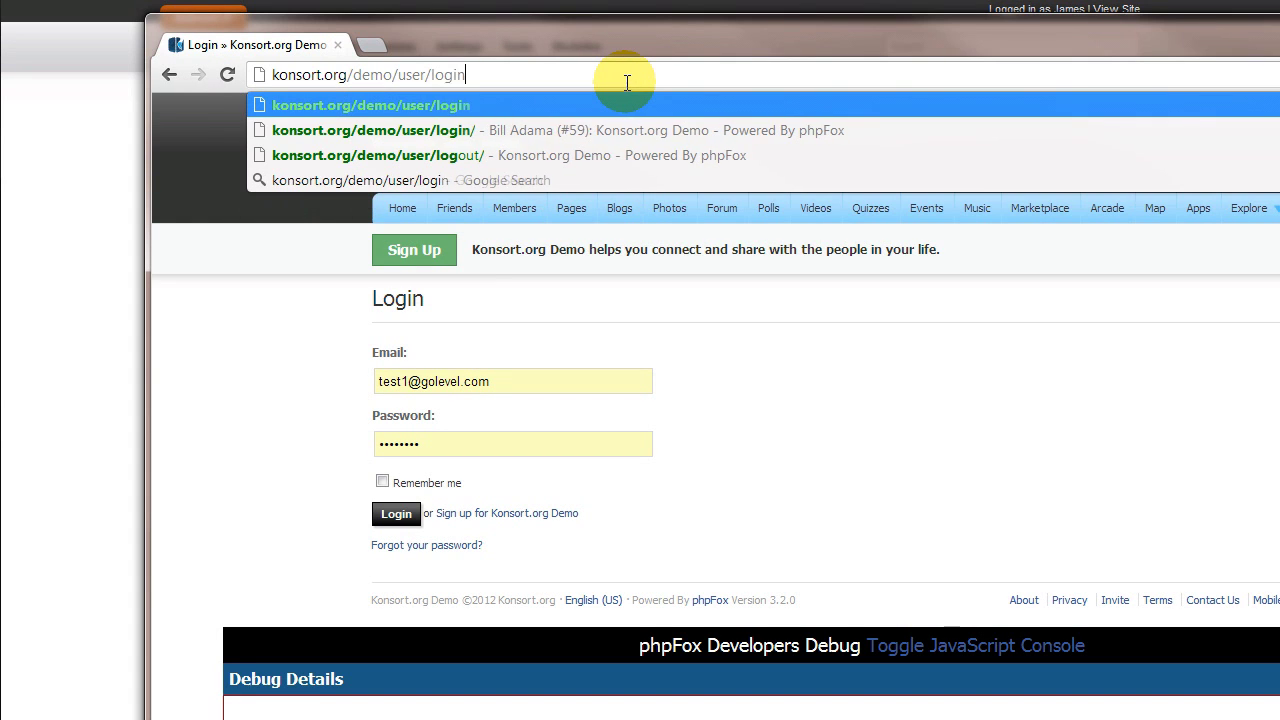
{"action": "key", "text": "Return"}
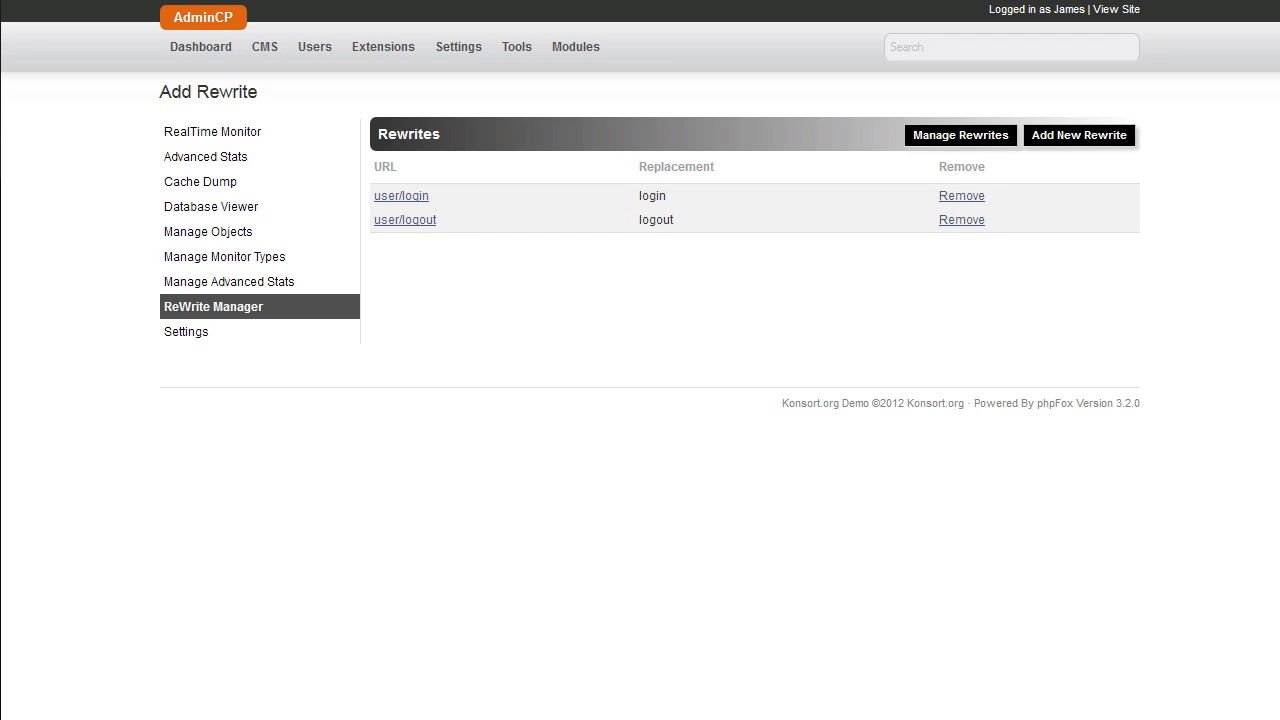
Step: Open the Admin Tools settings and review the RTMonitor, Stats and Activity Timeout options
{"action": "left_click", "coordinate": [248, 338]}
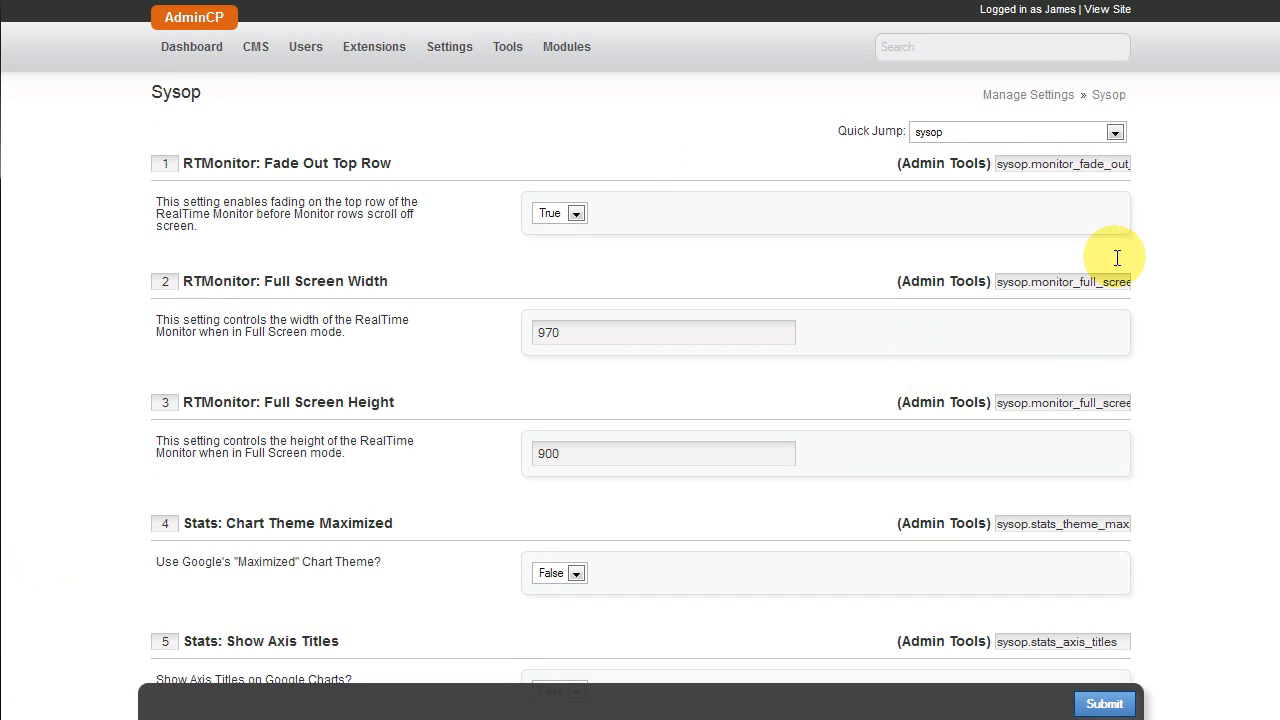
{"action": "scroll", "coordinate": [1270, 190], "scroll_direction": "down", "scroll_amount": 2}
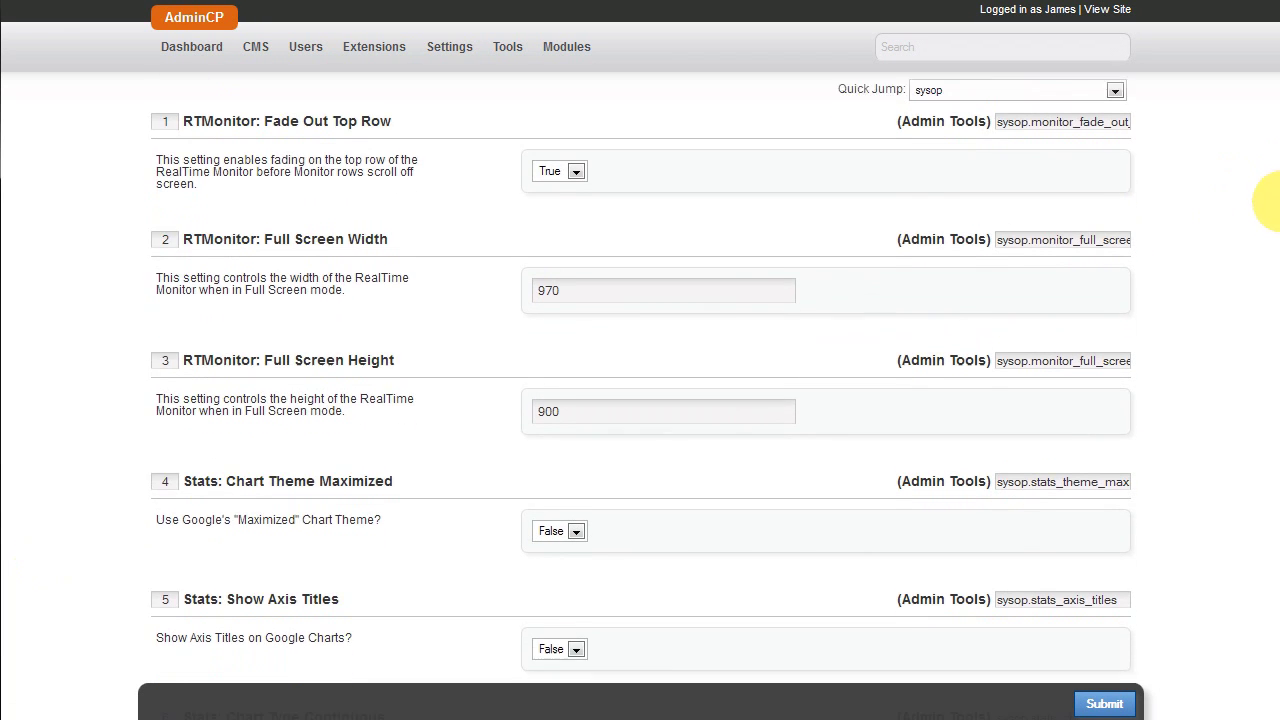
{"action": "scroll", "coordinate": [1270, 225], "scroll_direction": "down", "scroll_amount": 1}
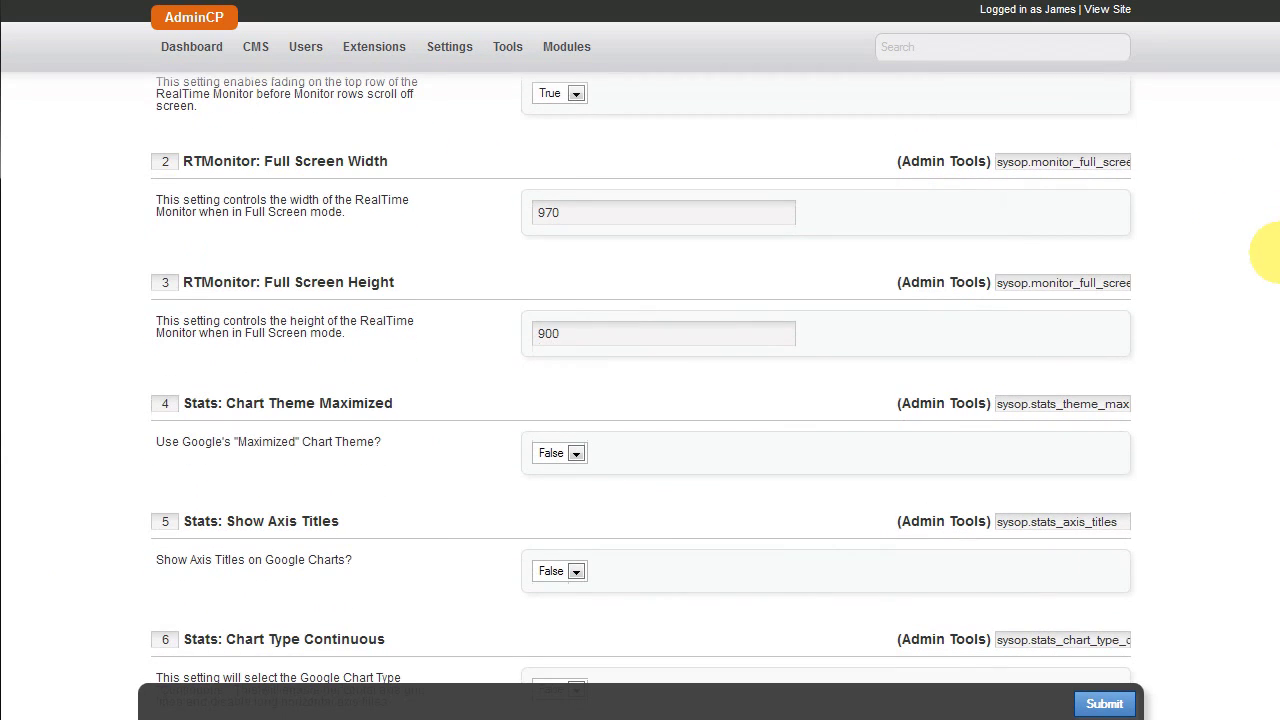
{"action": "scroll", "coordinate": [1262, 300], "scroll_direction": "down", "scroll_amount": 3}
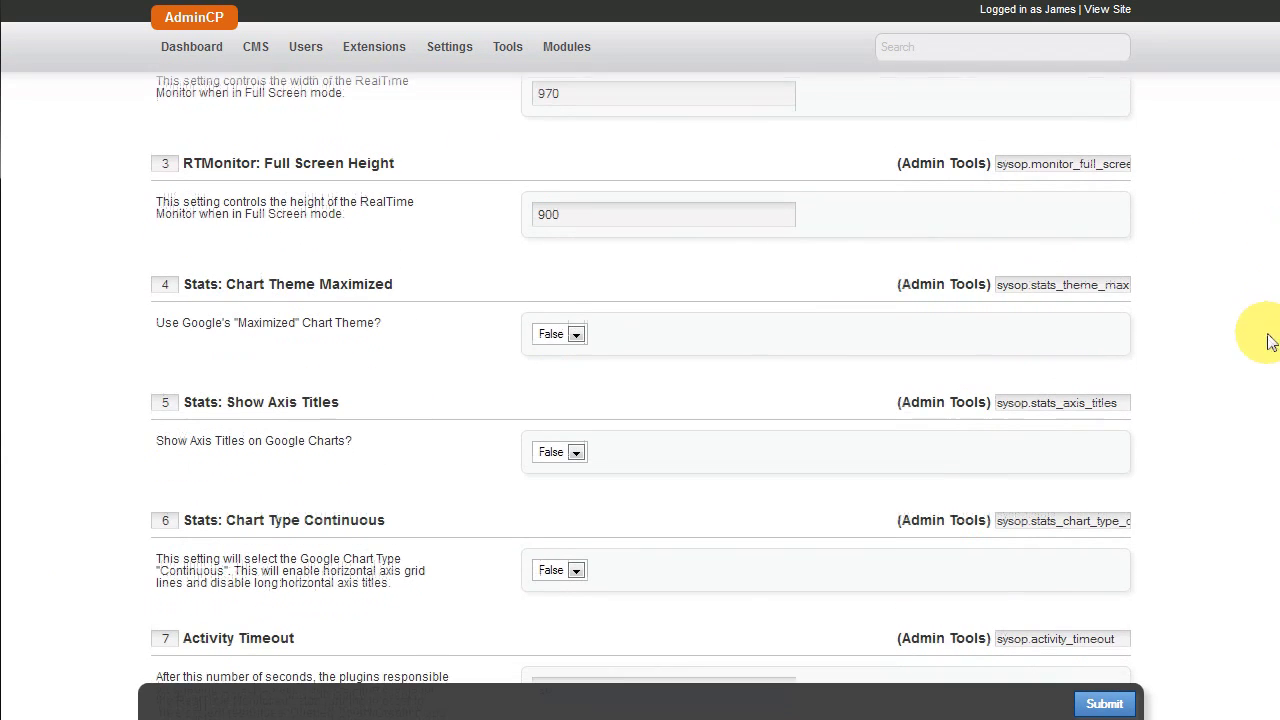
{"action": "scroll", "coordinate": [1268, 370], "scroll_direction": "down", "scroll_amount": 3}
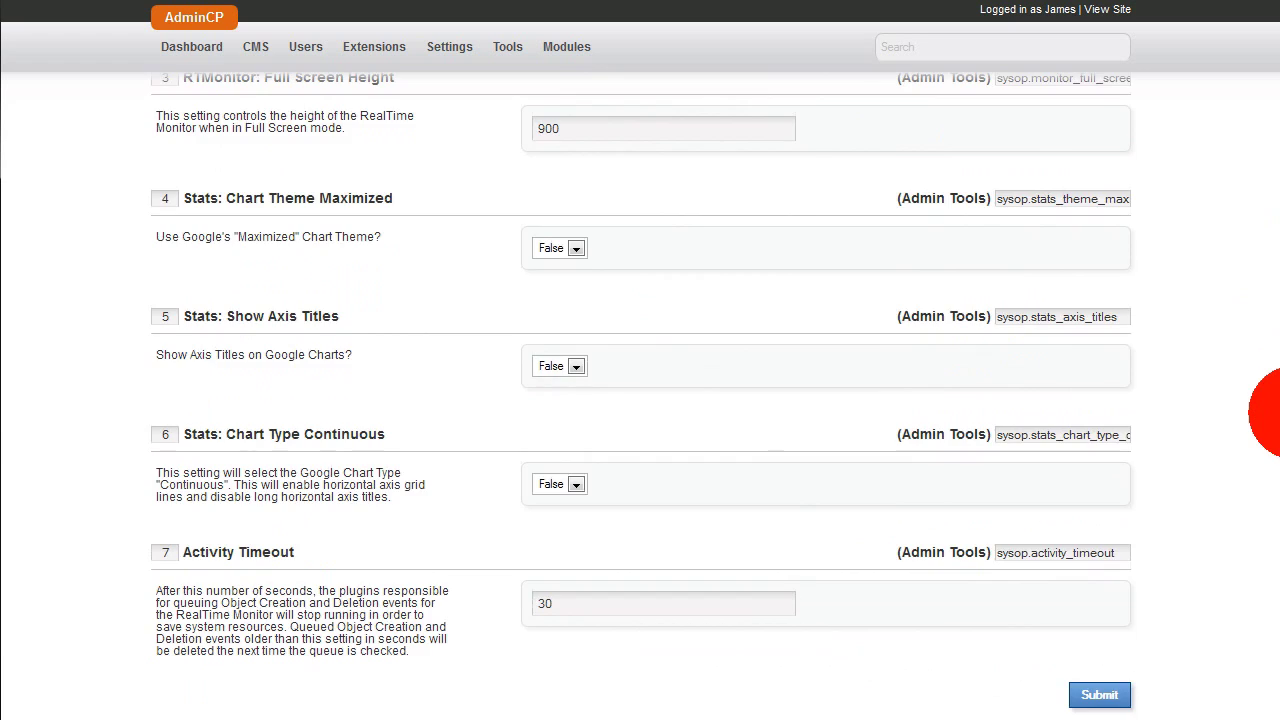
{"action": "scroll", "coordinate": [1268, 412], "scroll_direction": "up", "scroll_amount": 5}
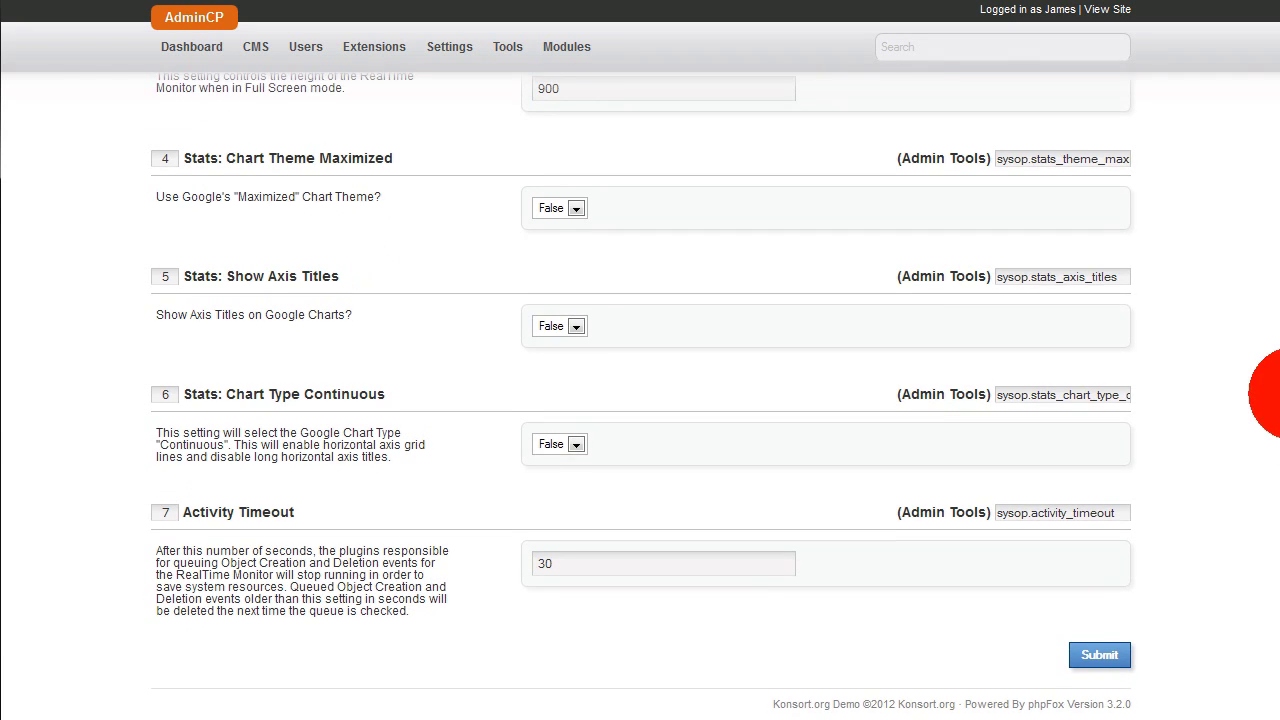
{"action": "scroll", "coordinate": [1270, 200], "scroll_direction": "up", "scroll_amount": 3}
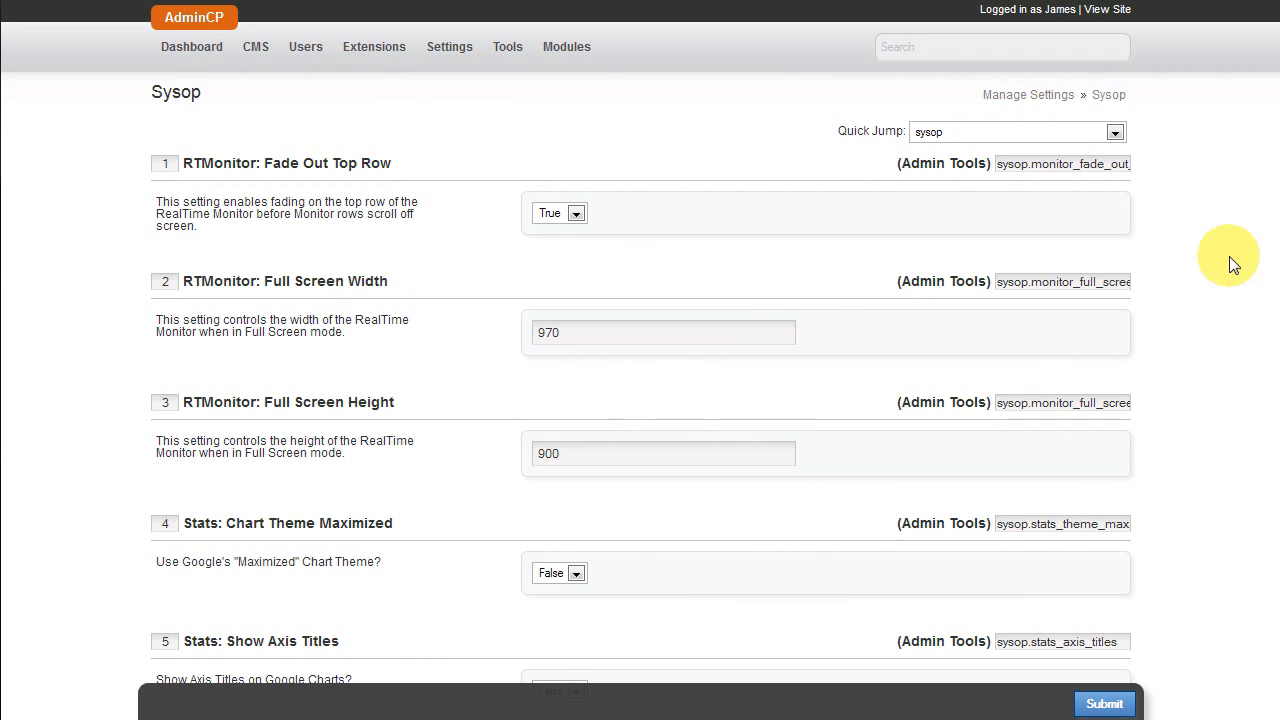
Step: Review the generated users on the Generator module's Manage Accounts page and mass delete them
{"action": "left_click", "coordinate": [567, 47]}
{"action": "scroll", "coordinate": [827, 412], "scroll_direction": "down", "scroll_amount": 2}
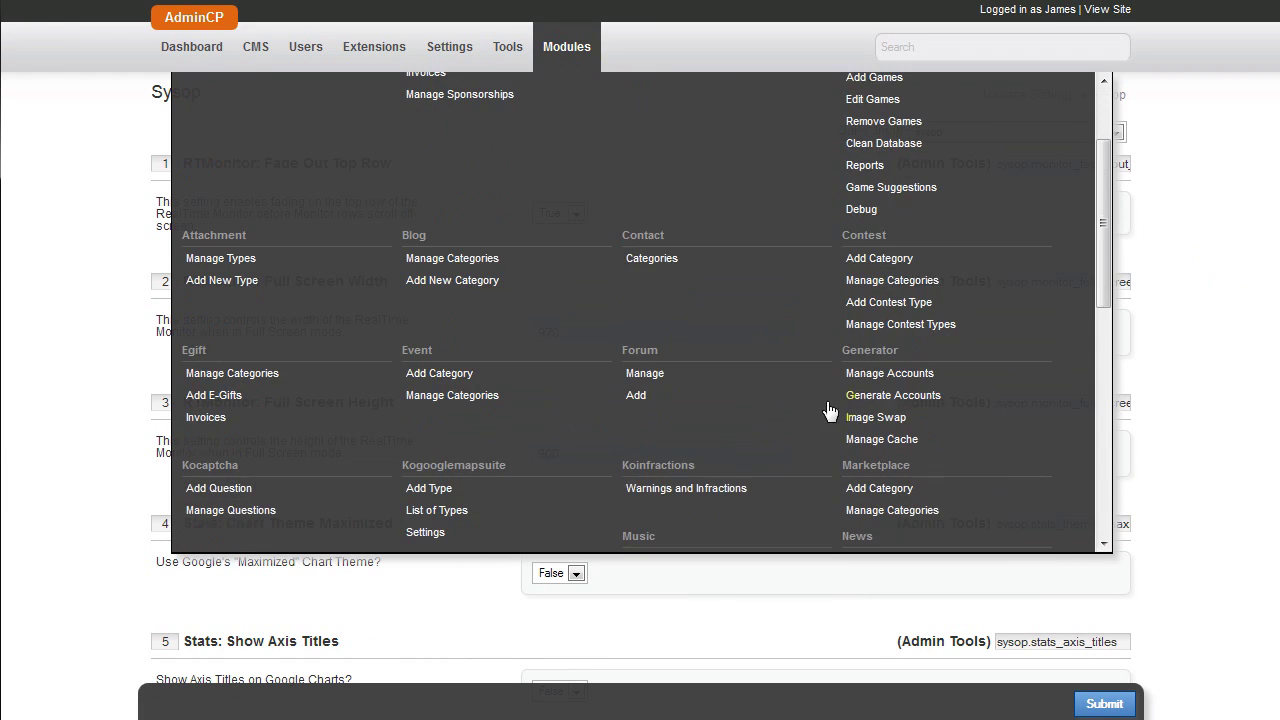
{"action": "left_click", "coordinate": [917, 377]}
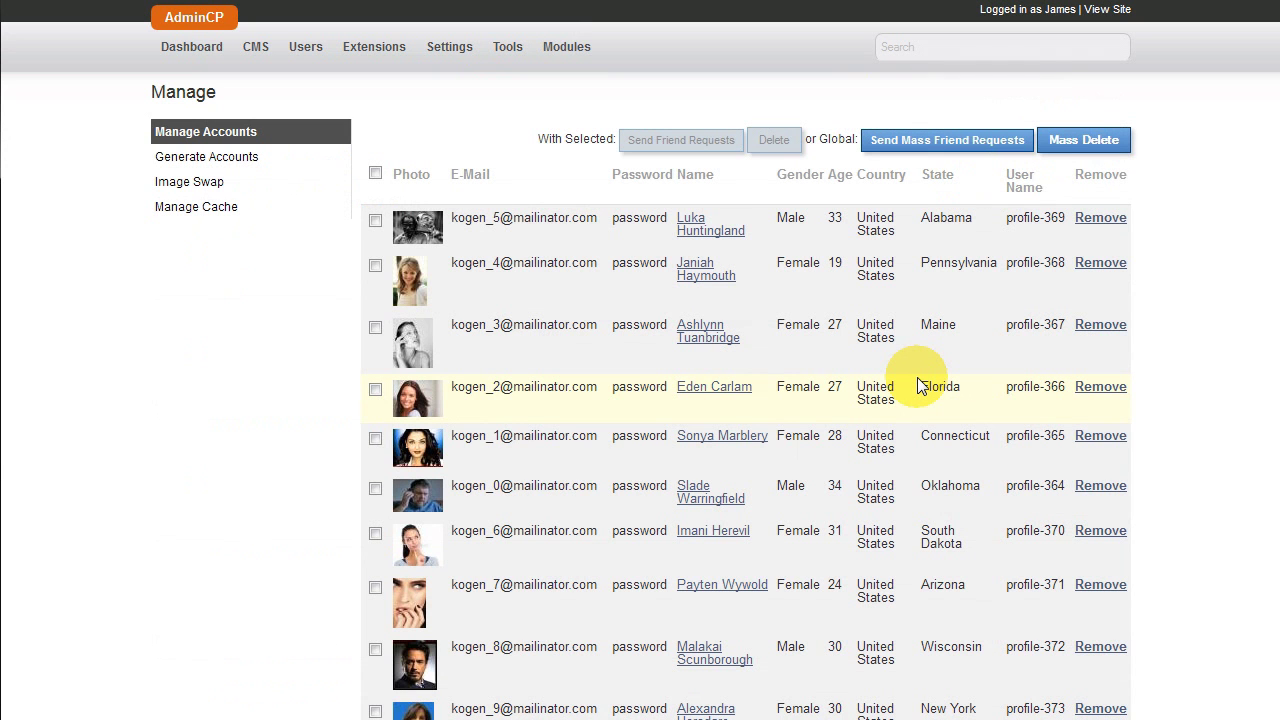
{"action": "scroll", "coordinate": [1270, 400], "scroll_direction": "down", "scroll_amount": 3}
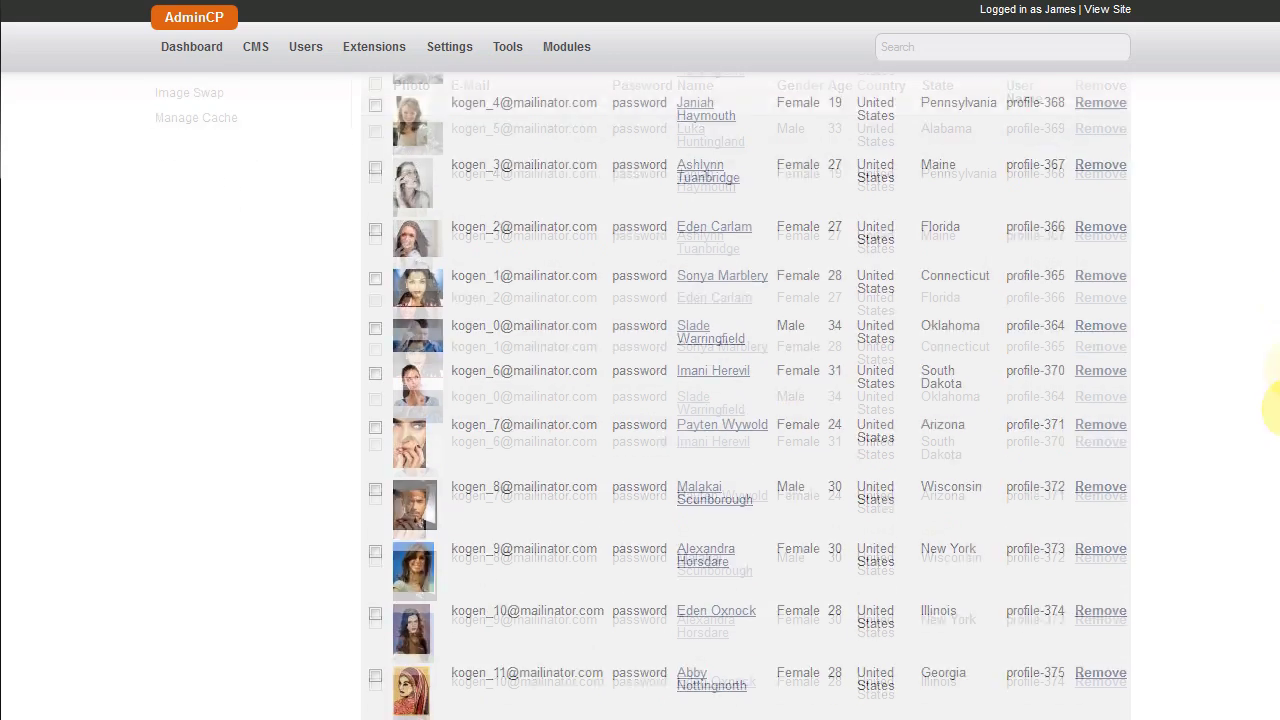
{"action": "scroll", "coordinate": [1270, 400], "scroll_direction": "down", "scroll_amount": 3}
{"action": "scroll", "coordinate": [1271, 480], "scroll_direction": "up", "scroll_amount": 6}
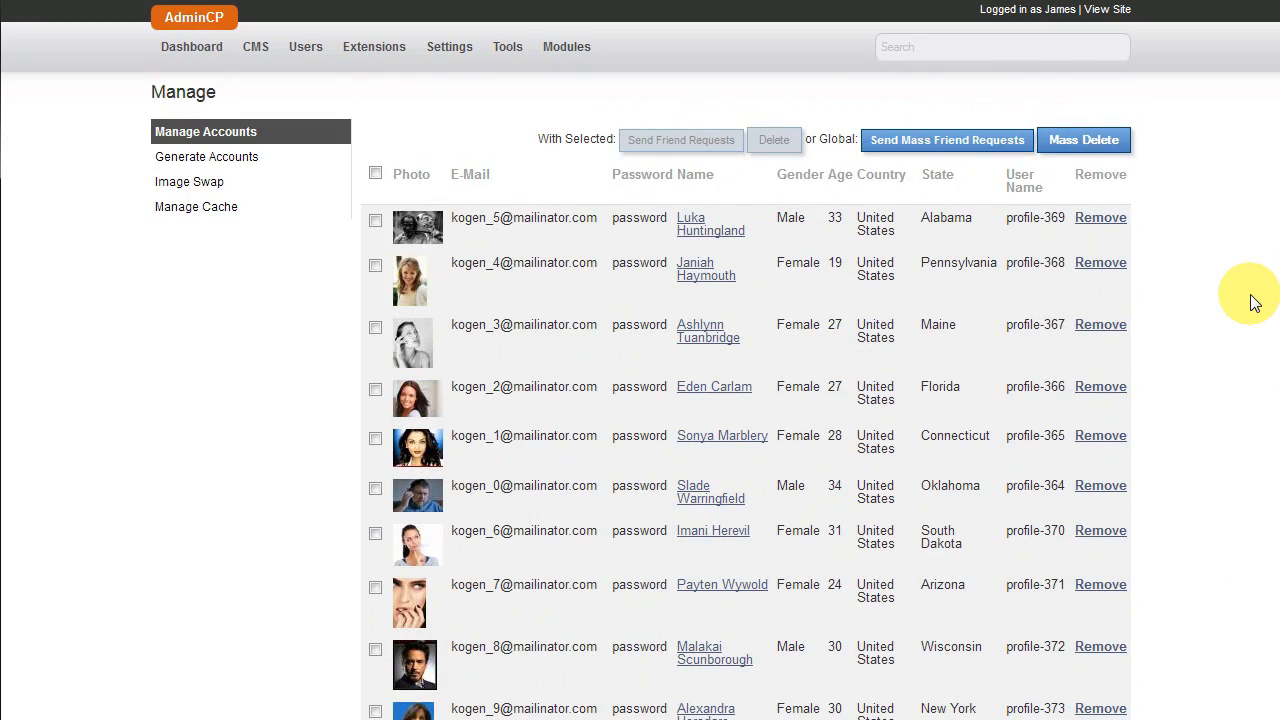
{"action": "left_click", "coordinate": [1084, 140]}
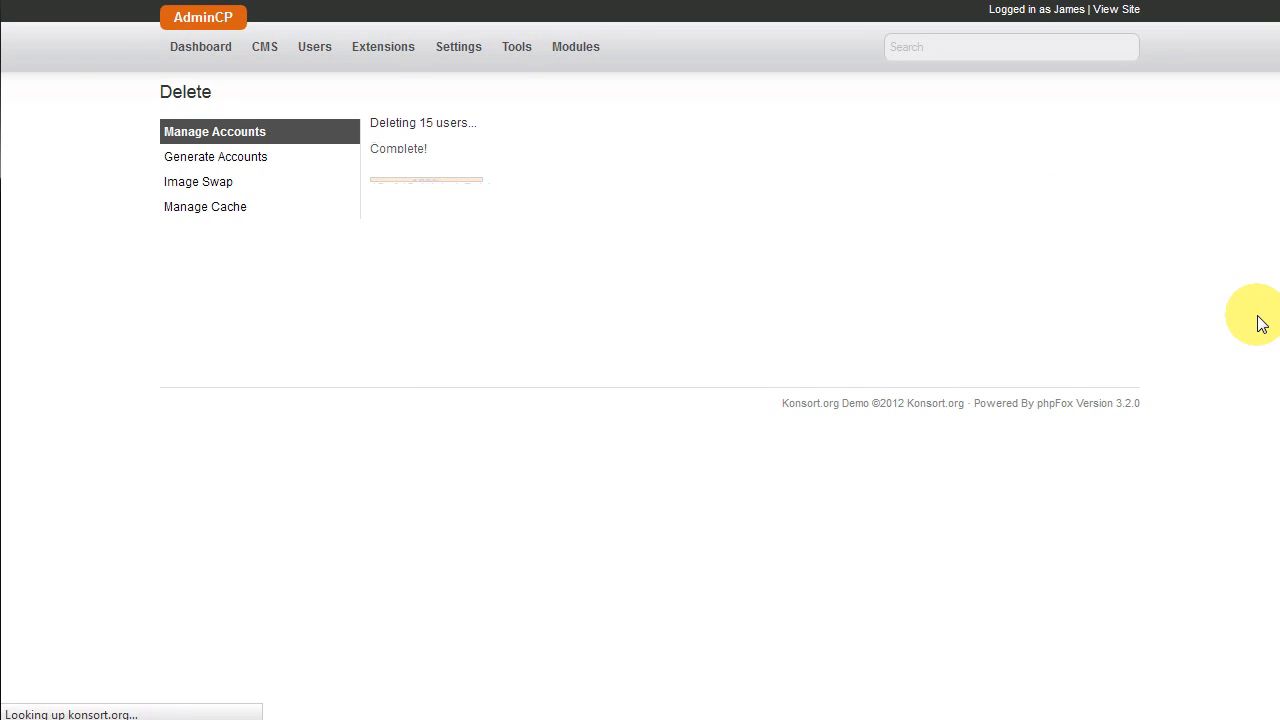
Step: Open the Generate Accounts form and set the number of users to generate to 15
{"action": "left_click", "coordinate": [285, 160]}
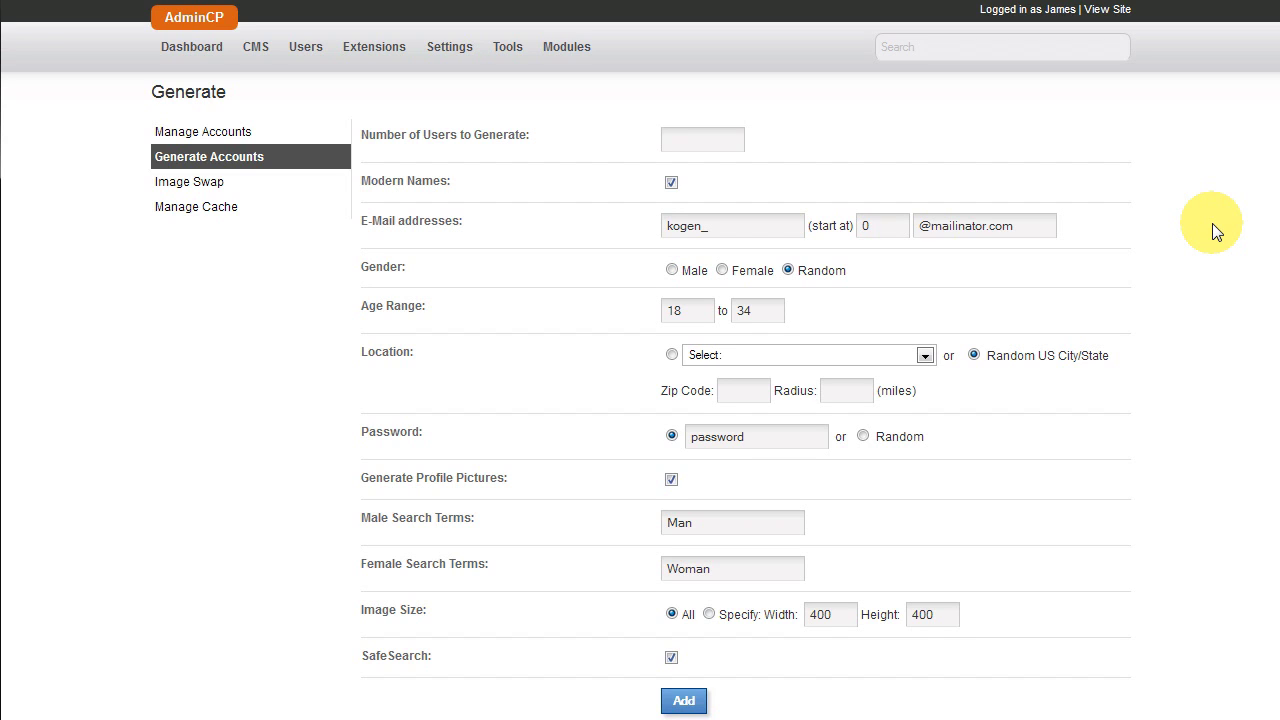
{"action": "left_click", "coordinate": [706, 139]}
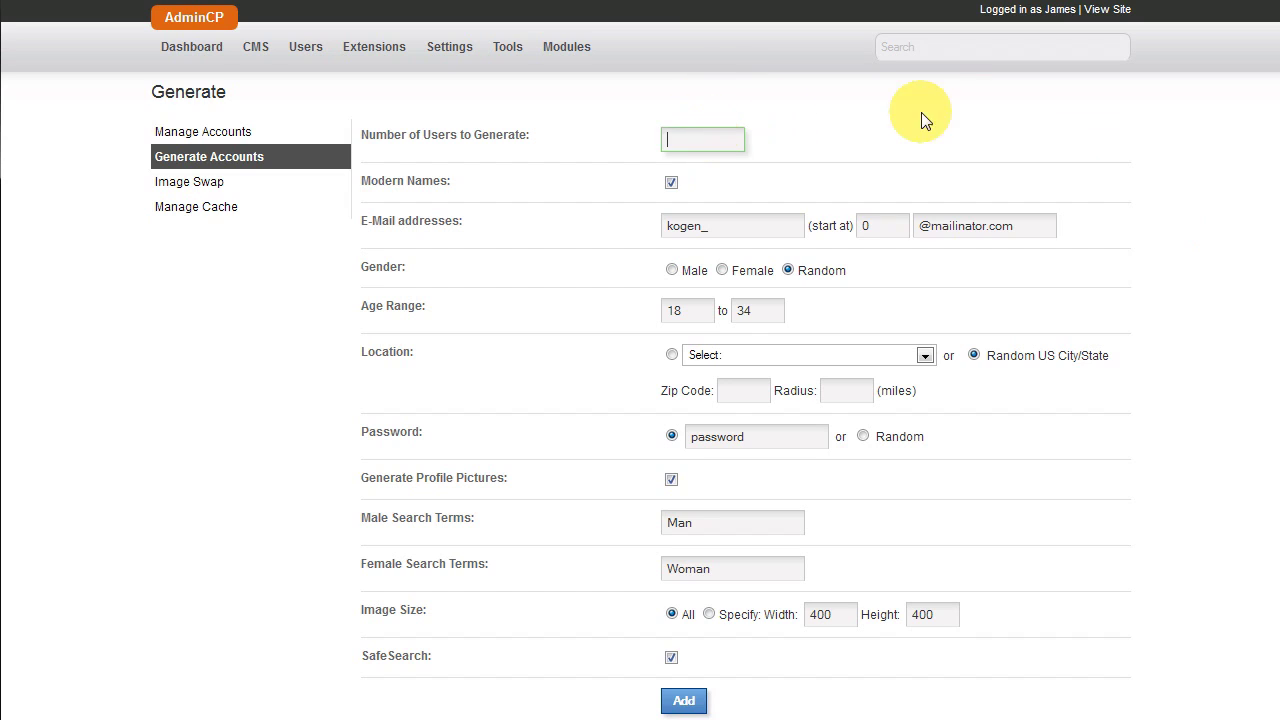
{"action": "left_click", "coordinate": [727, 132]}
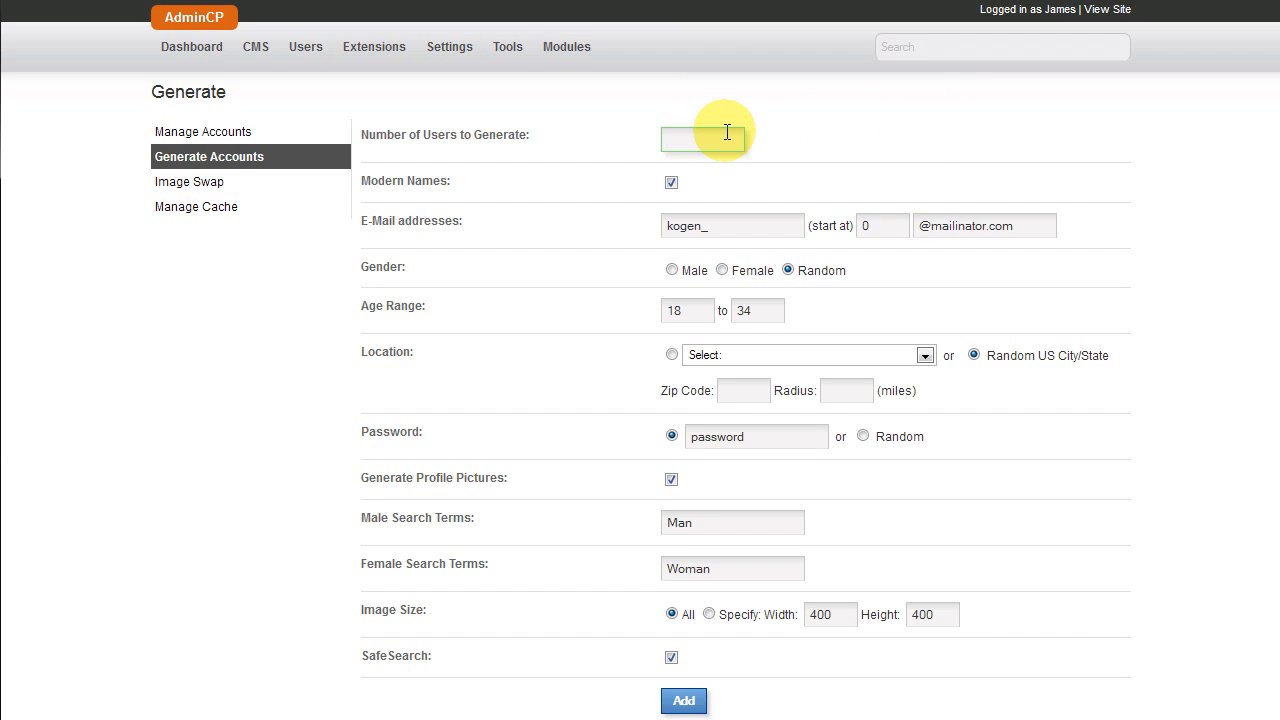
{"action": "type", "text": "15"}
{"action": "left_click", "coordinate": [847, 132]}
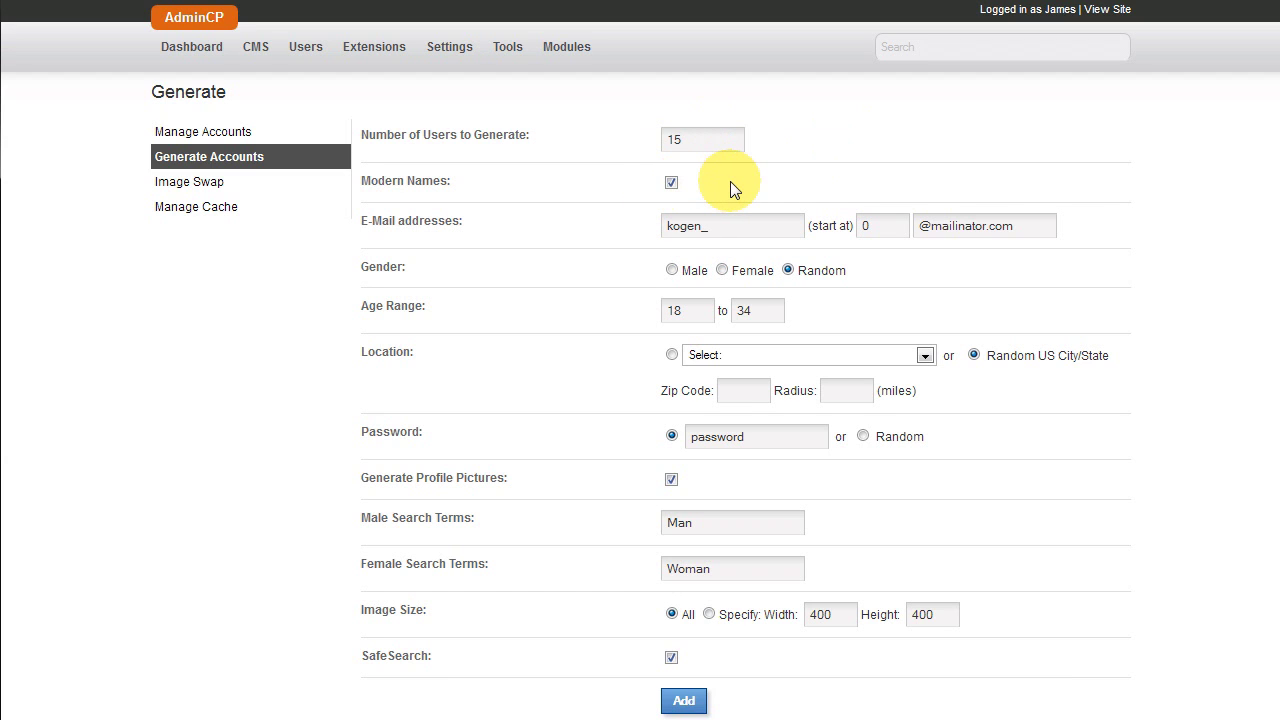
Step: Switch the generated users' location from a random US city to a specified country, choosing Afghanistan
{"action": "scroll", "coordinate": [732, 181], "scroll_direction": "down", "scroll_amount": 2}
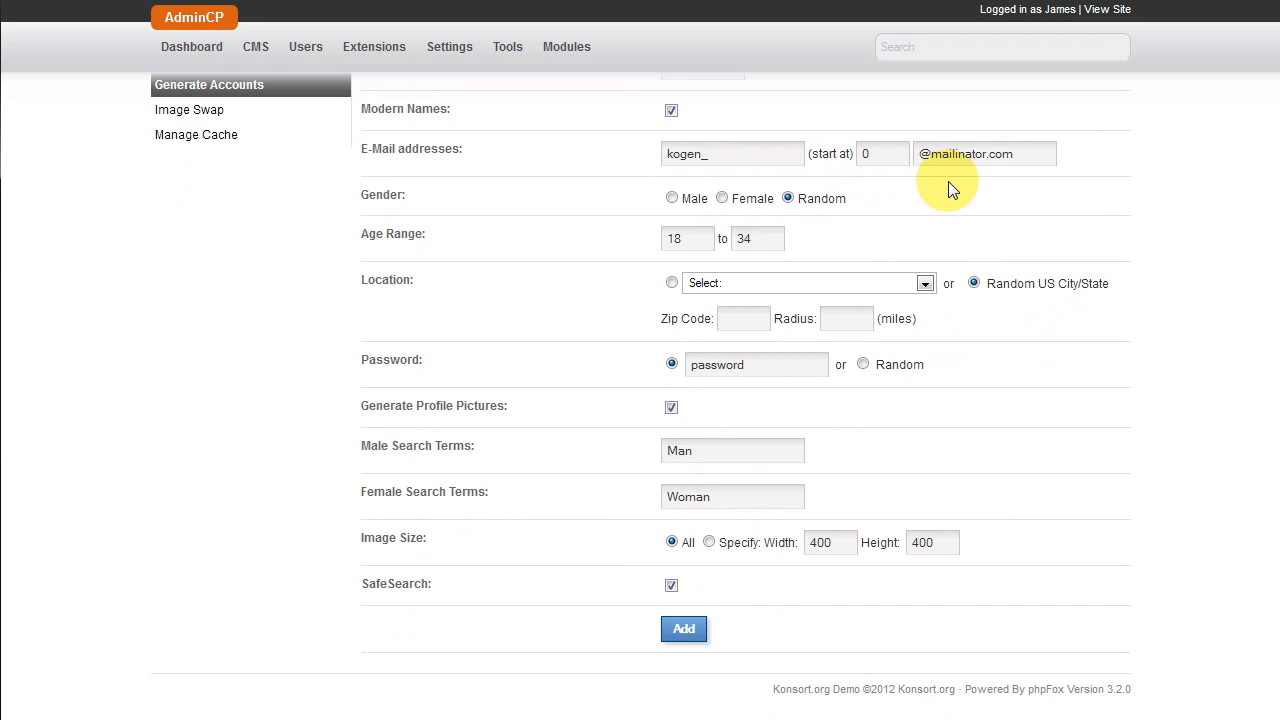
{"action": "left_click", "coordinate": [673, 283]}
{"action": "left_click", "coordinate": [776, 320]}
{"action": "left_click", "coordinate": [781, 357]}
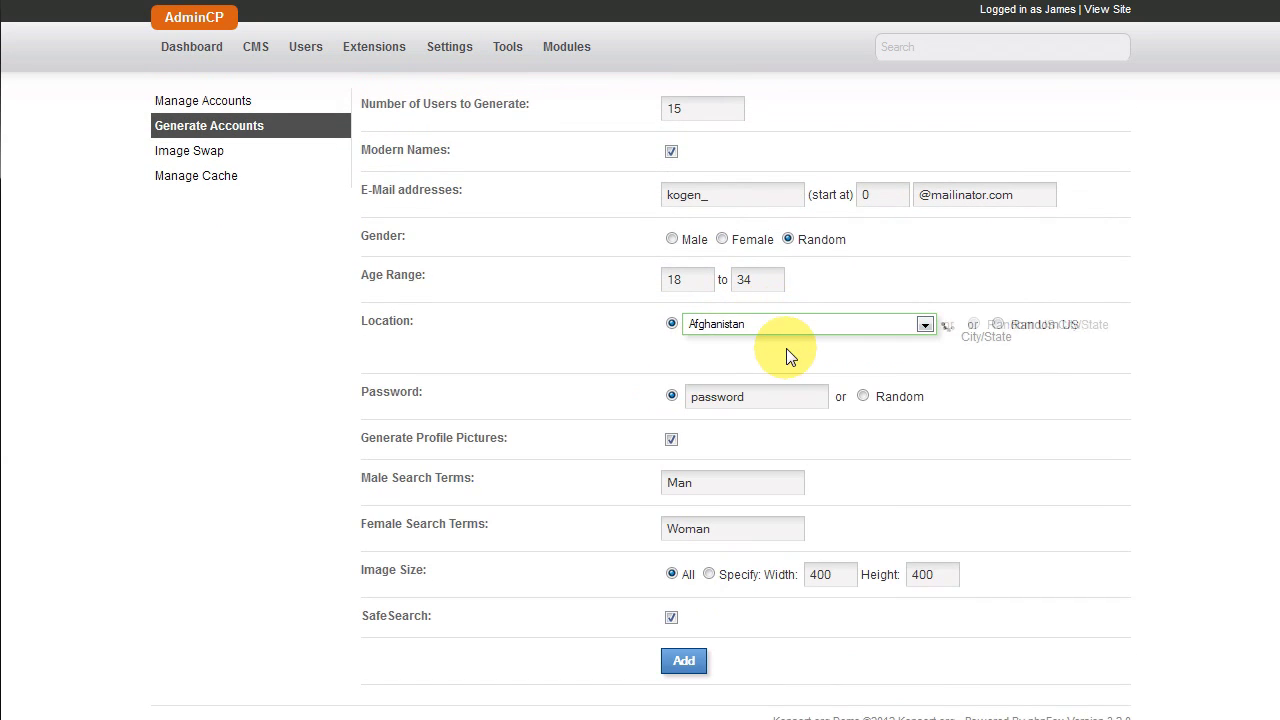
Step: Set the location to Random US City/State, and switch Generate Profile Pictures off and back on
{"action": "left_click", "coordinate": [974, 326]}
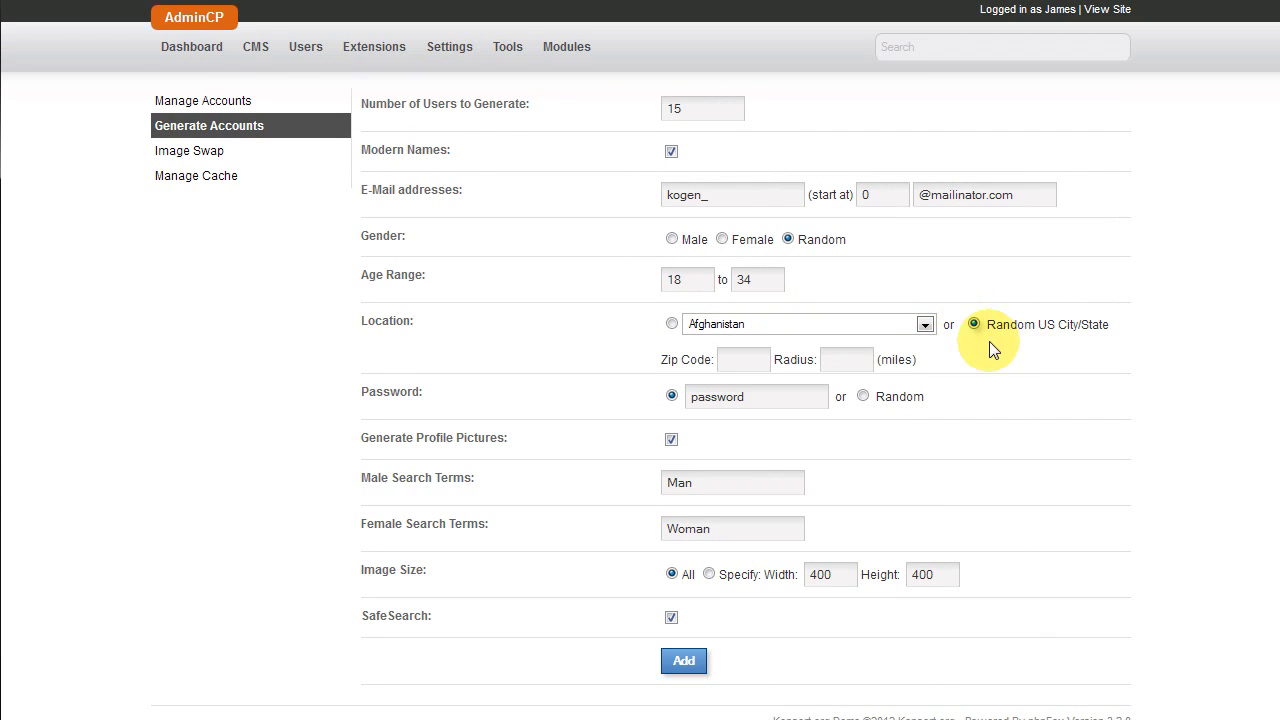
{"action": "scroll", "coordinate": [760, 354], "scroll_direction": "down", "scroll_amount": 1}
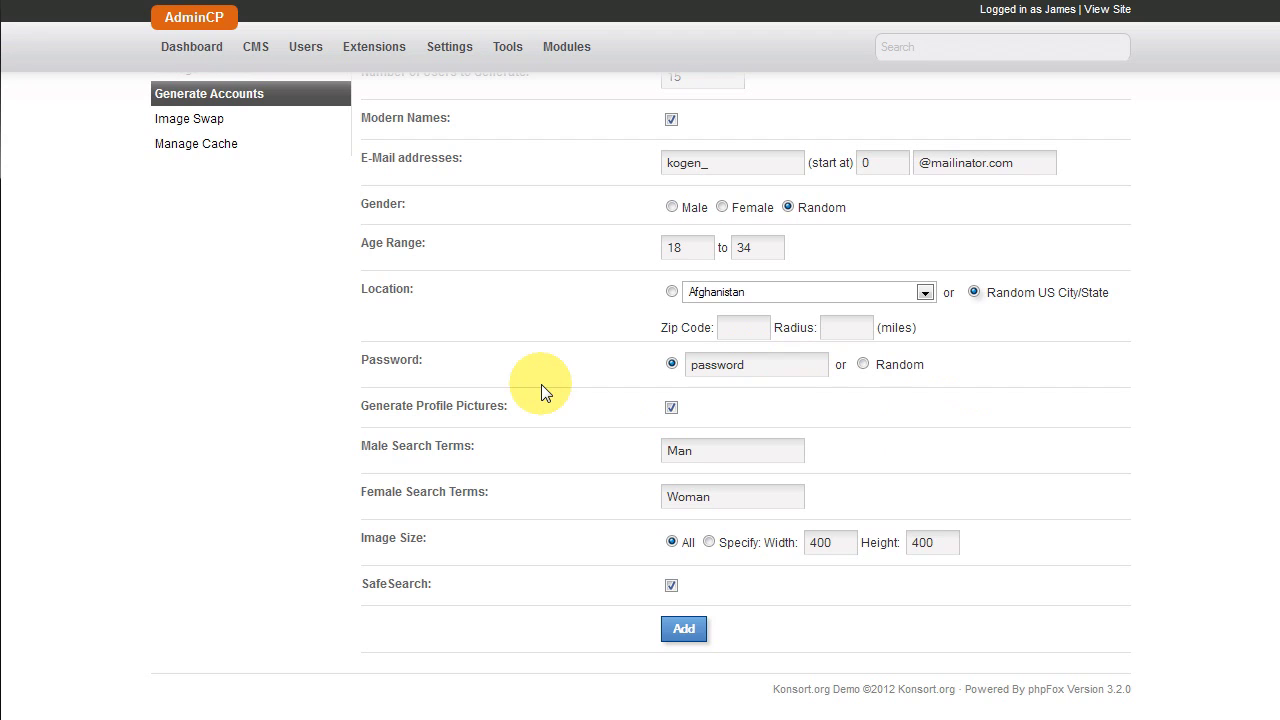
{"action": "left_click", "coordinate": [669, 407]}
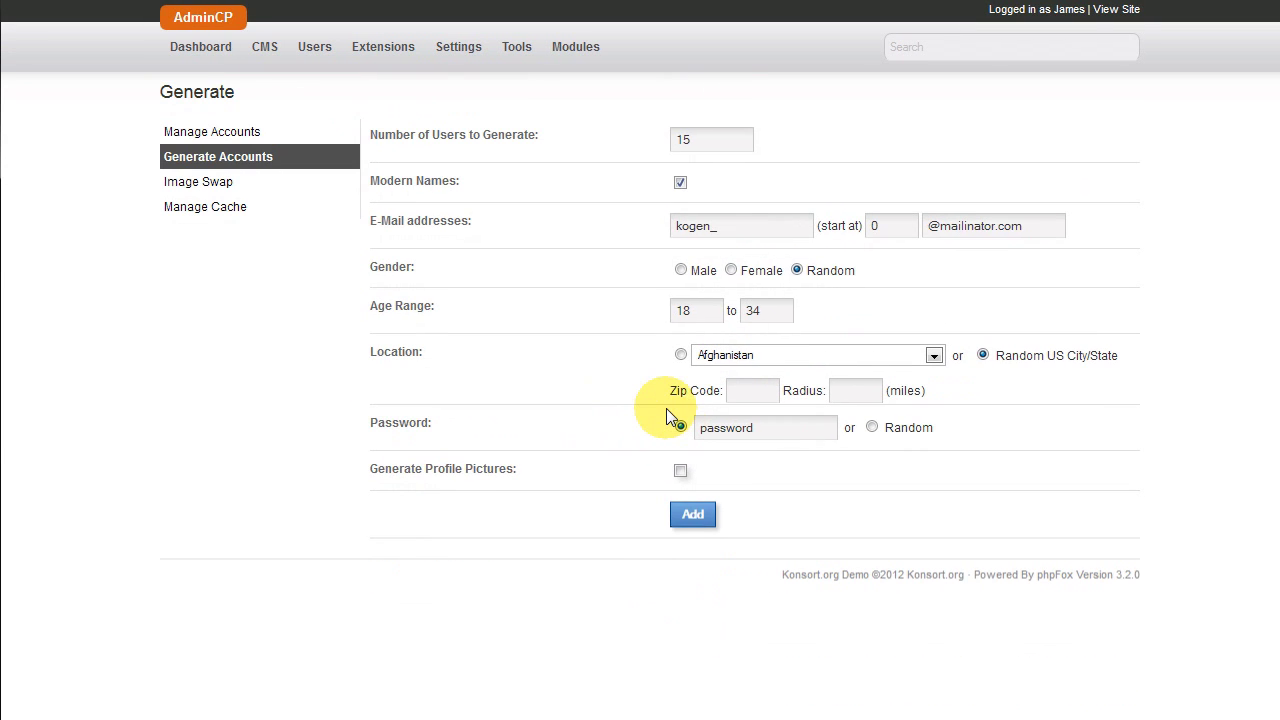
{"action": "left_click", "coordinate": [682, 471]}
{"action": "scroll", "coordinate": [1009, 477], "scroll_direction": "down", "scroll_amount": 2}
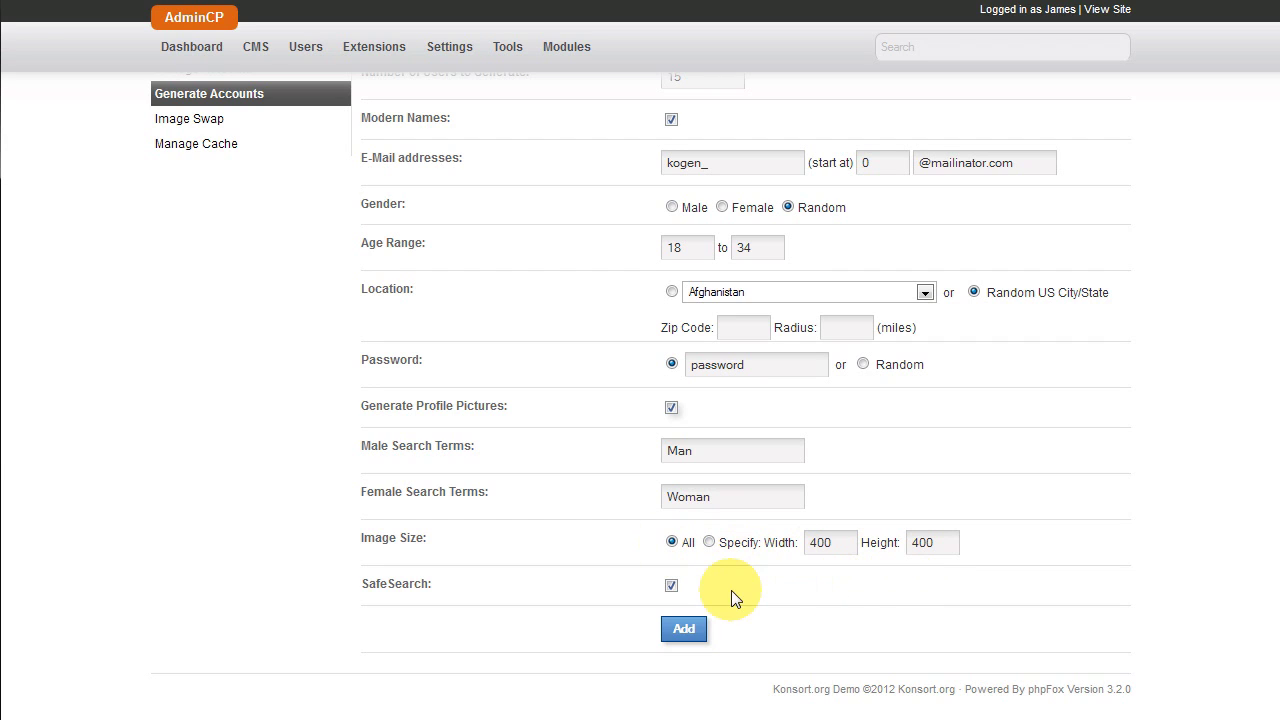
Step: Submit the form to generate the accounts with profile pictures and SafeSearch enabled
{"action": "left_click", "coordinate": [671, 586]}
{"action": "left_click", "coordinate": [686, 628]}
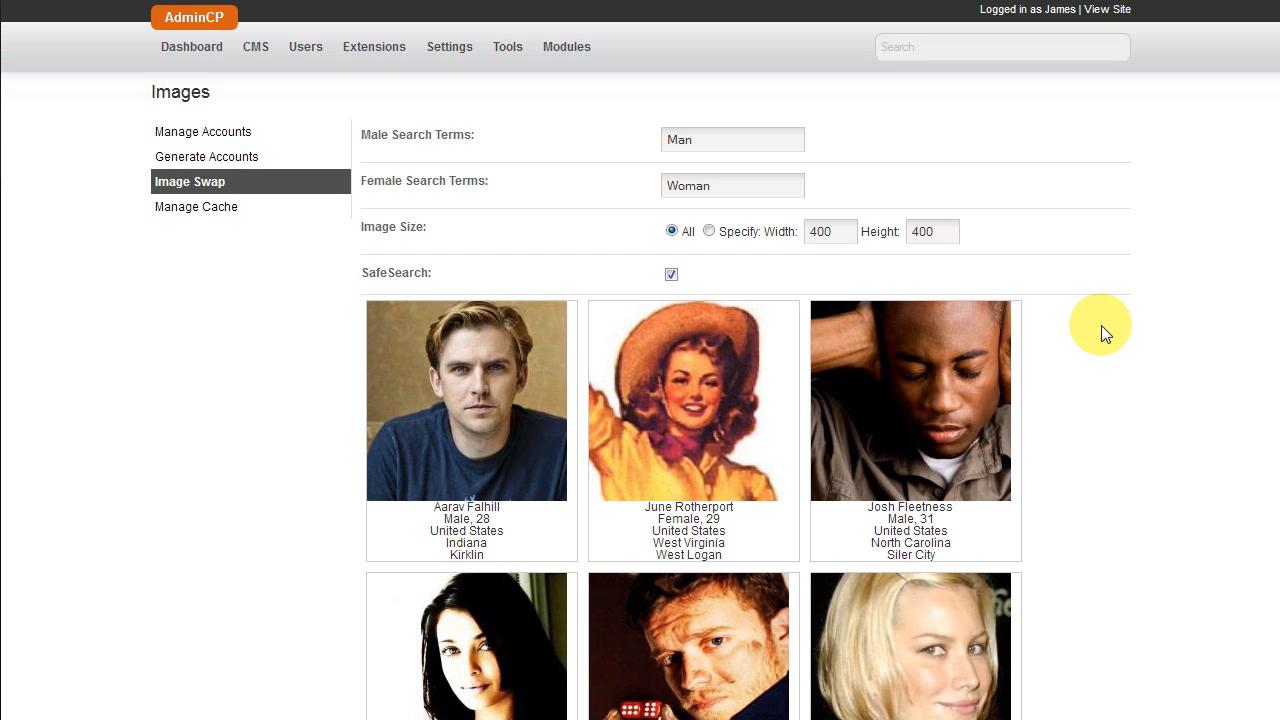
Step: On the Image Swap page, swap the 29-year-old West Virginia female user's profile picture twice for a new image
{"action": "scroll", "coordinate": [1278, 300], "scroll_direction": "down", "scroll_amount": 2}
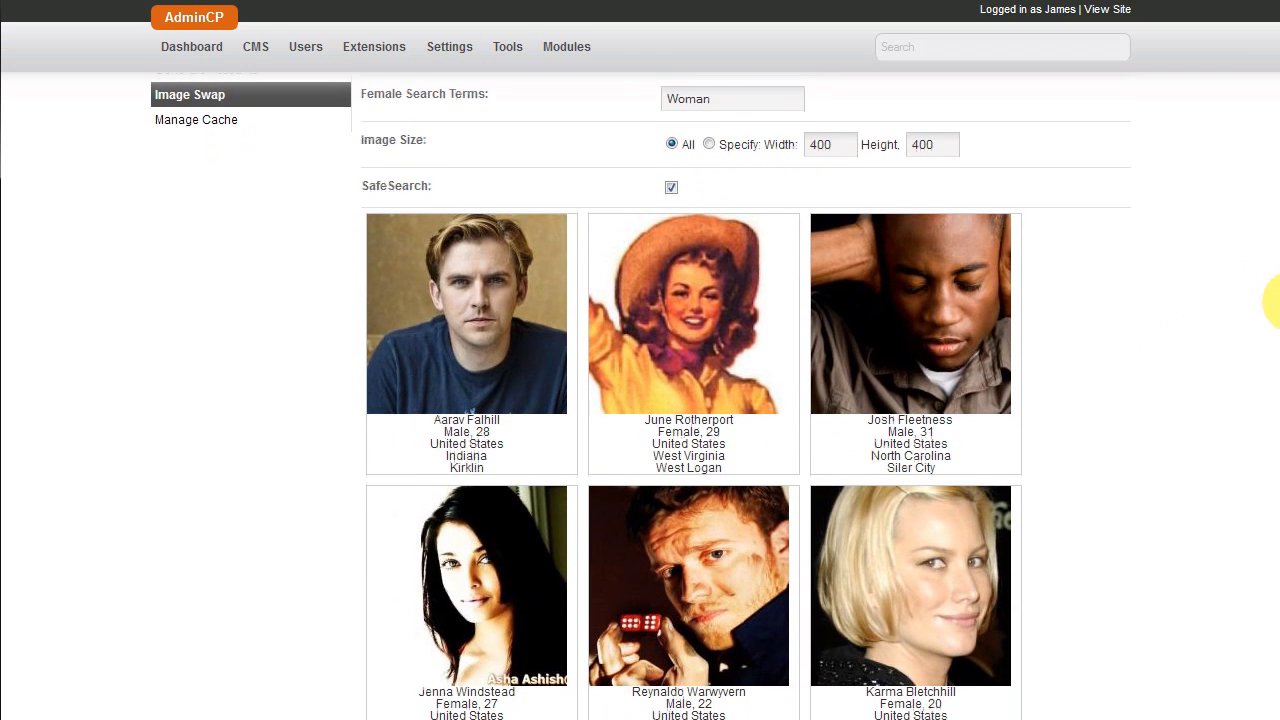
{"action": "left_click", "coordinate": [731, 325]}
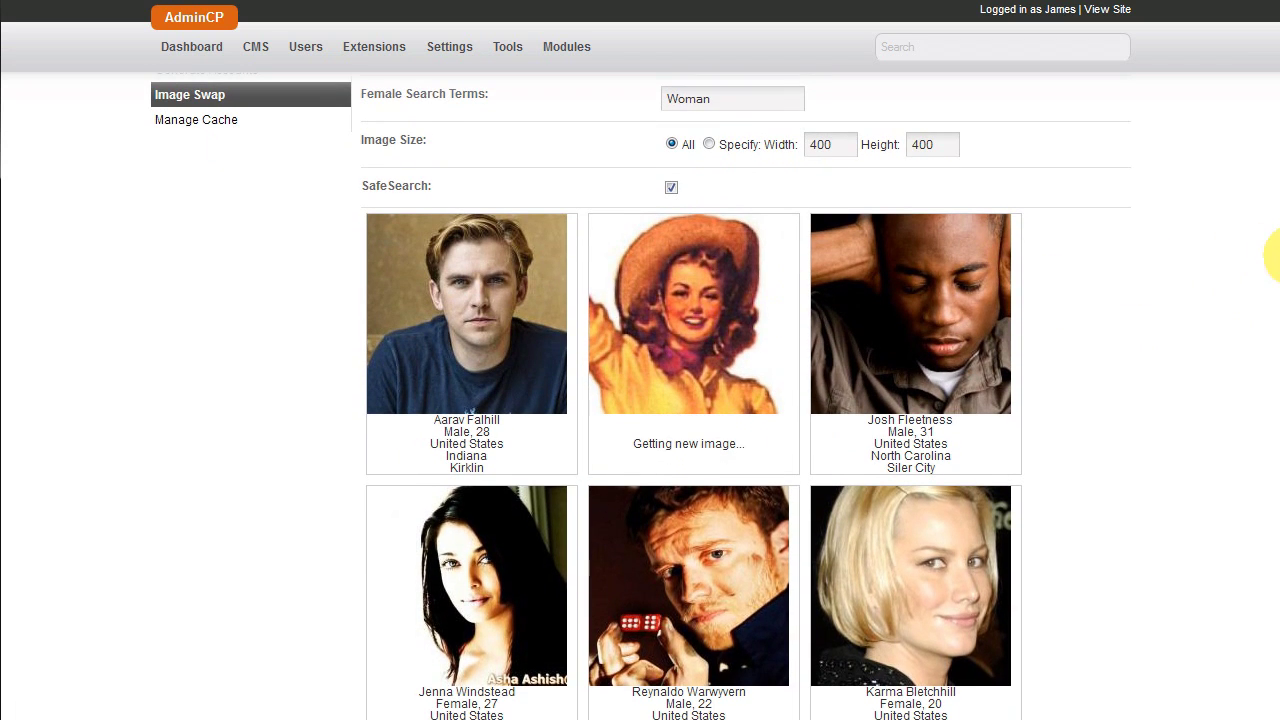
{"action": "scroll", "coordinate": [1276, 262], "scroll_direction": "down", "scroll_amount": 1}
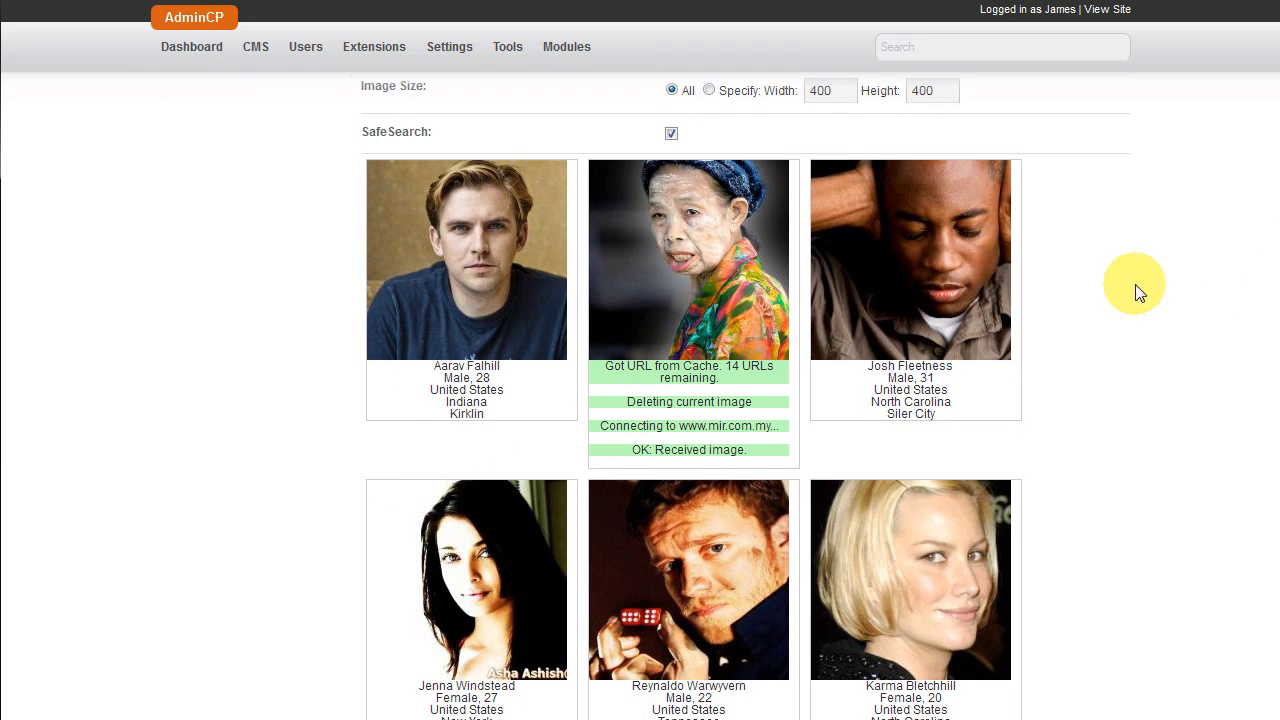
{"action": "left_click", "coordinate": [684, 277]}
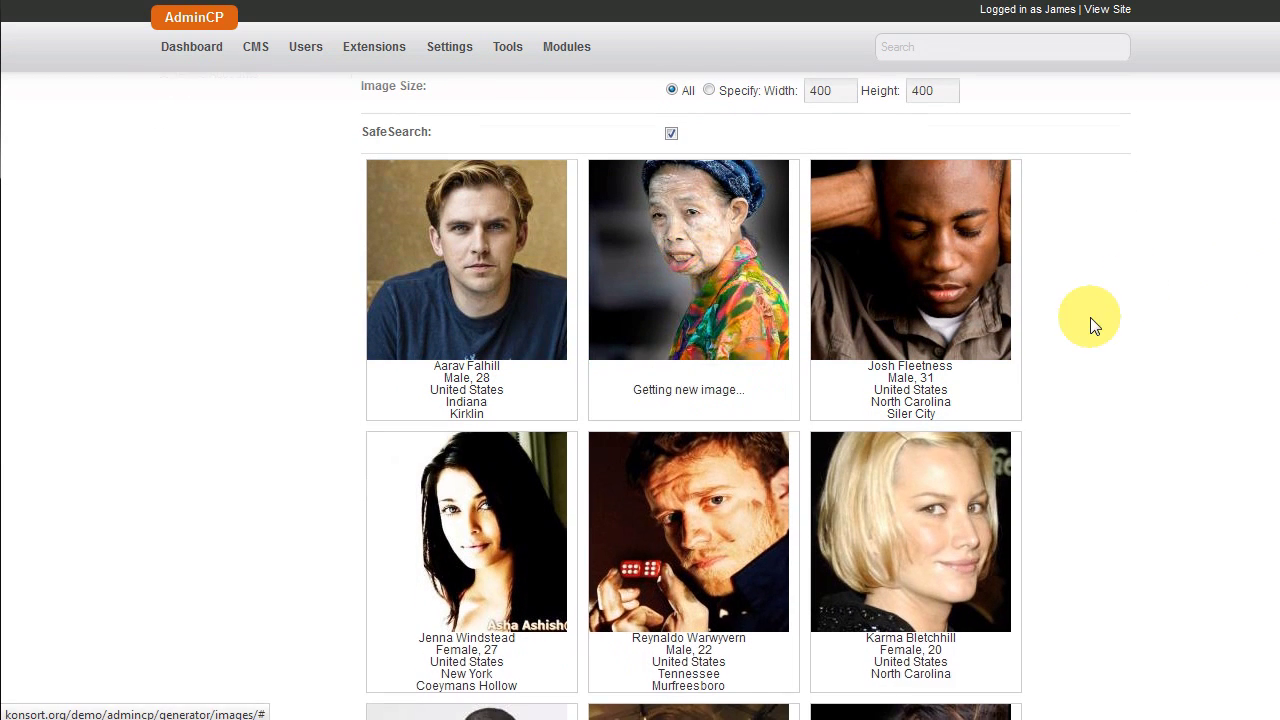
{"action": "scroll", "coordinate": [1090, 317], "scroll_direction": "up", "scroll_amount": 3}
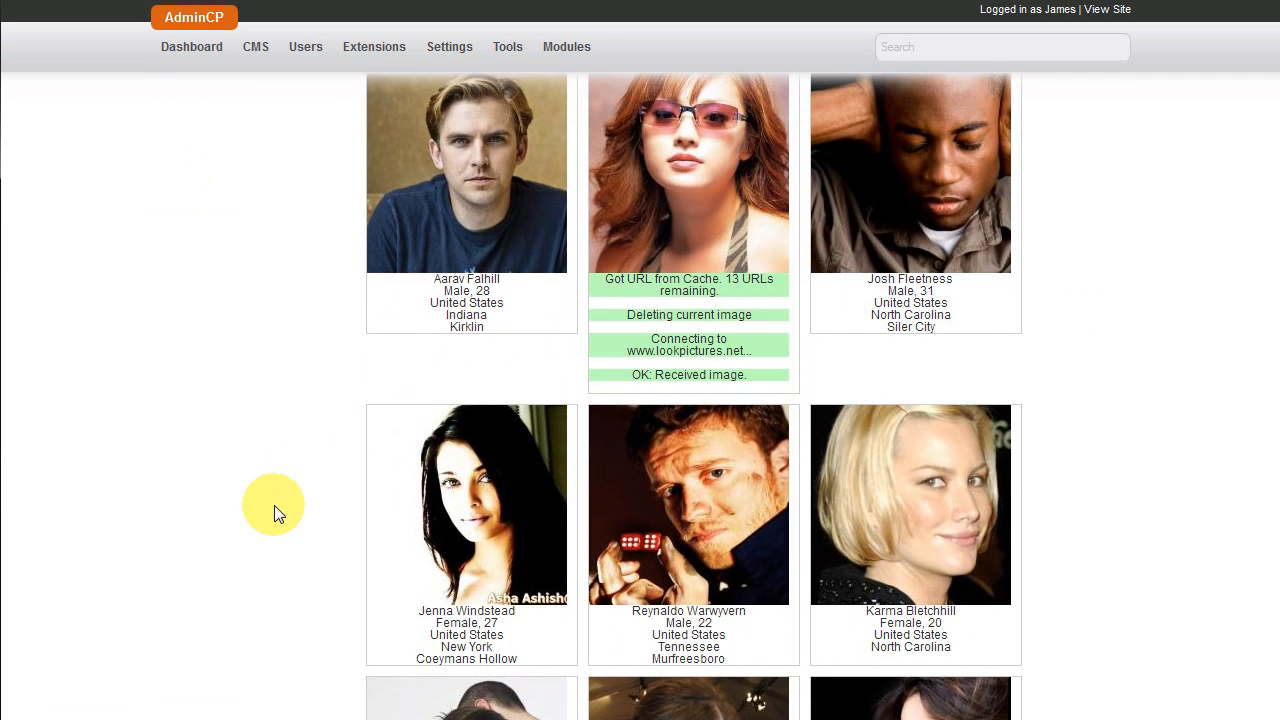
Step: Swap the profile pictures of the three second-row users, each more than once, and of the middle user in the third row
{"action": "scroll", "coordinate": [270, 505], "scroll_direction": "down", "scroll_amount": 2}
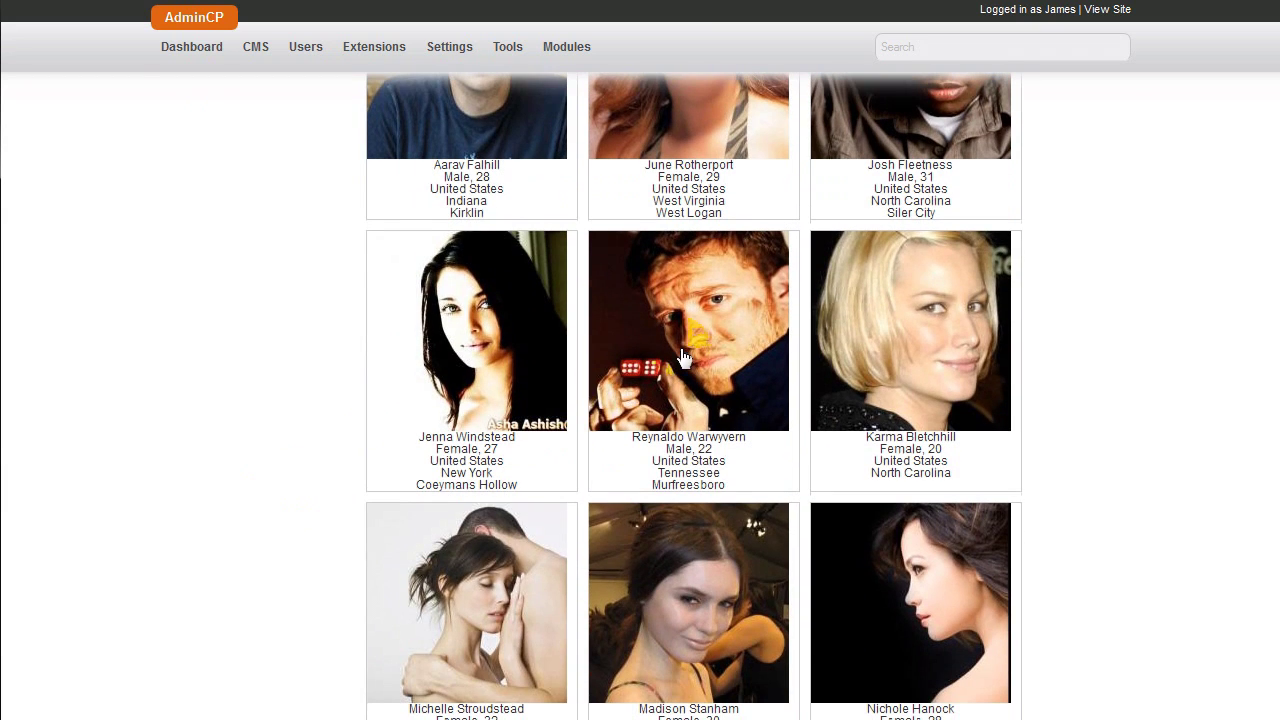
{"action": "left_click", "coordinate": [737, 340]}
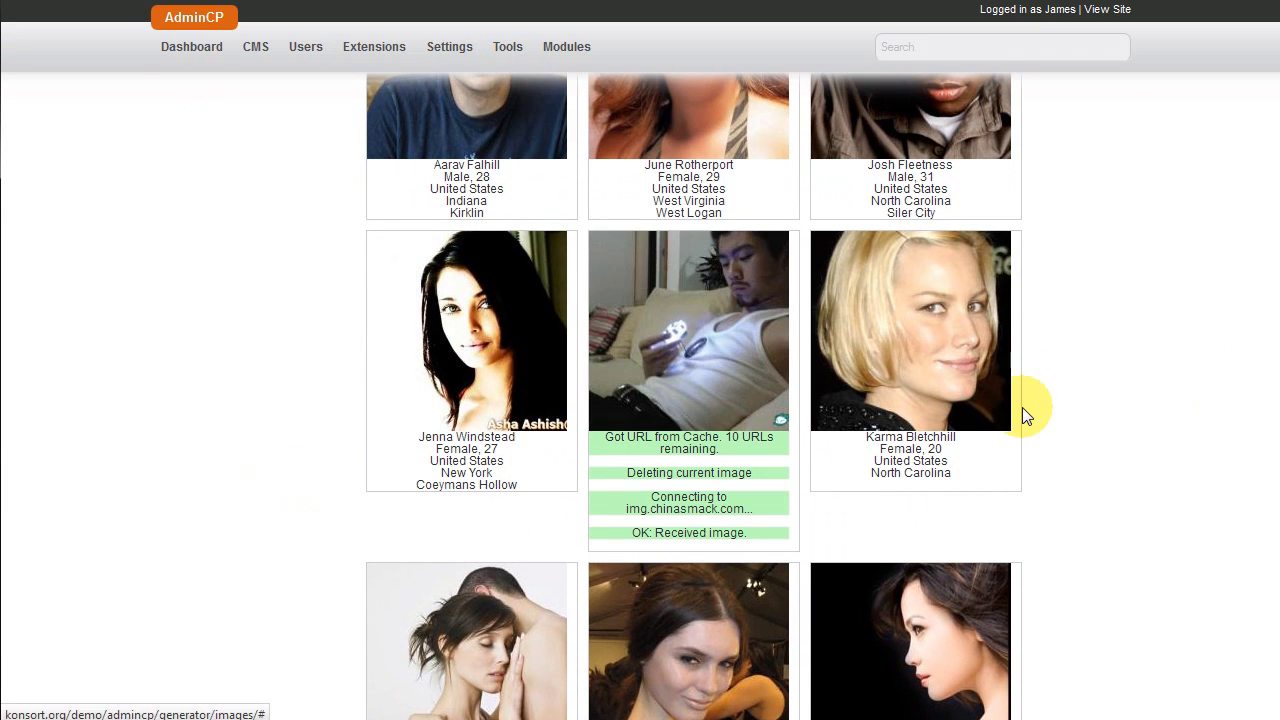
{"action": "left_click", "coordinate": [947, 360]}
{"action": "left_click", "coordinate": [467, 345]}
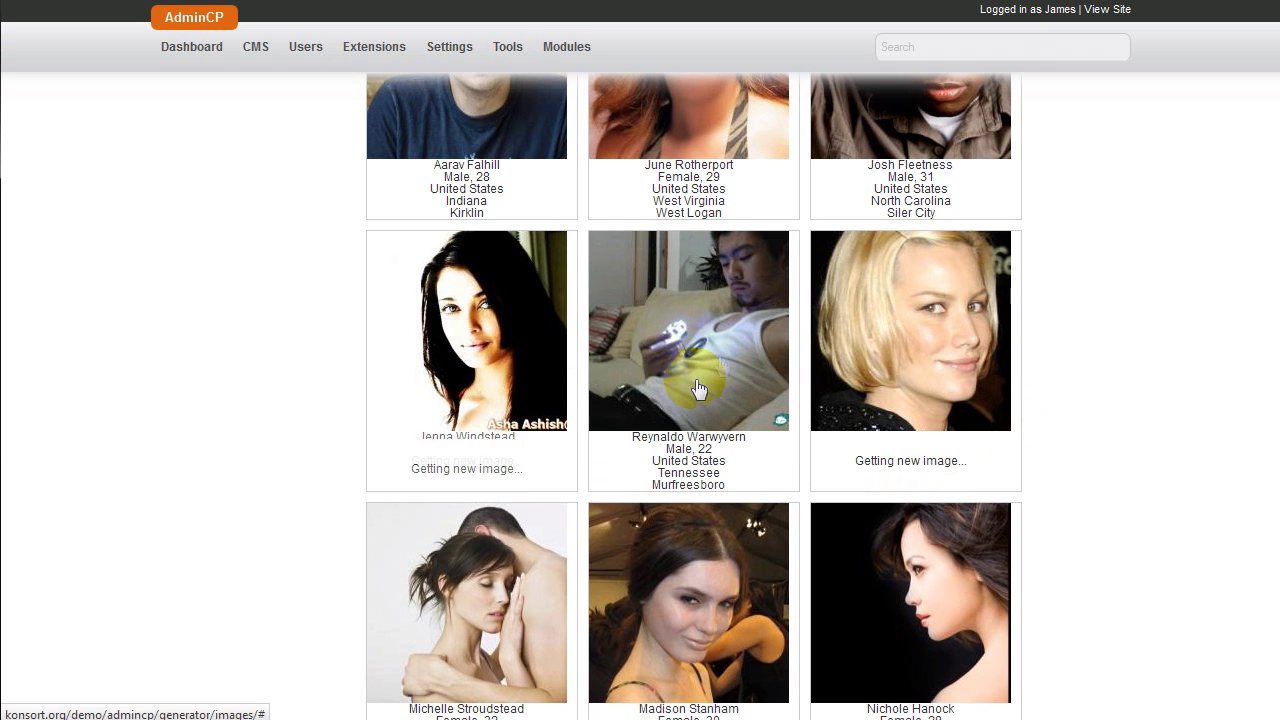
{"action": "left_click", "coordinate": [698, 388]}
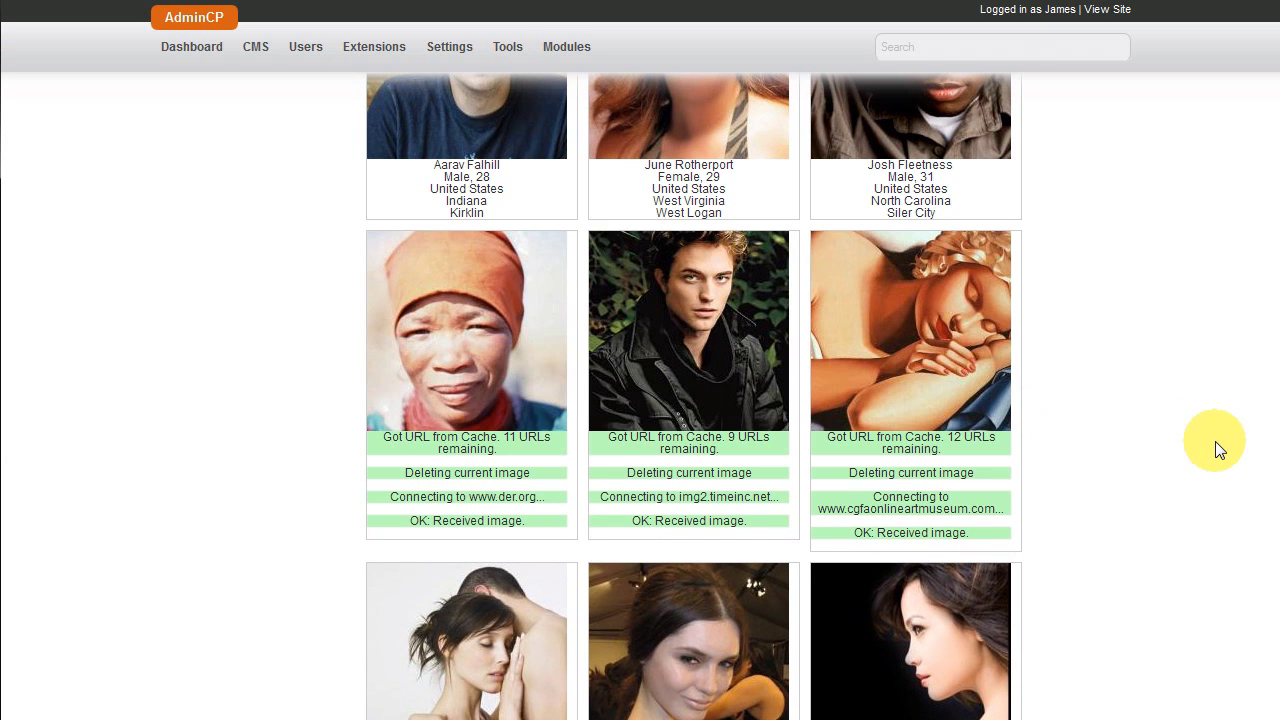
{"action": "left_click", "coordinate": [967, 376]}
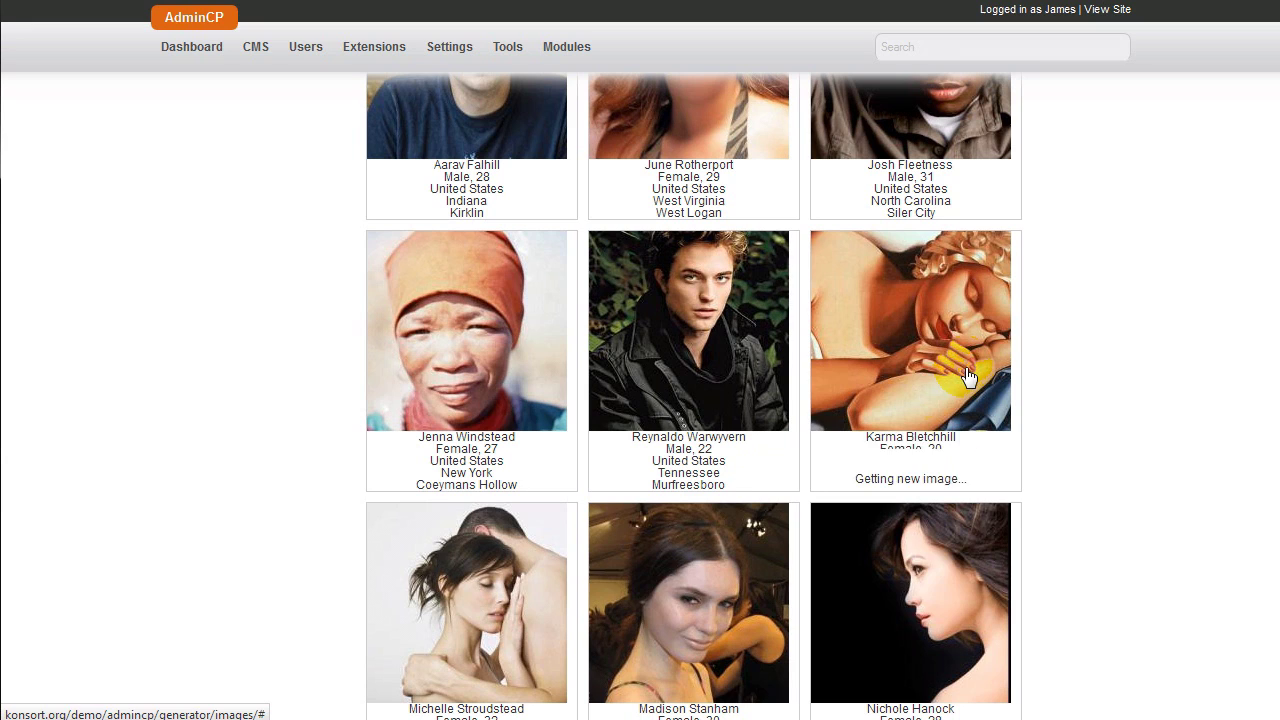
{"action": "left_click", "coordinate": [670, 620]}
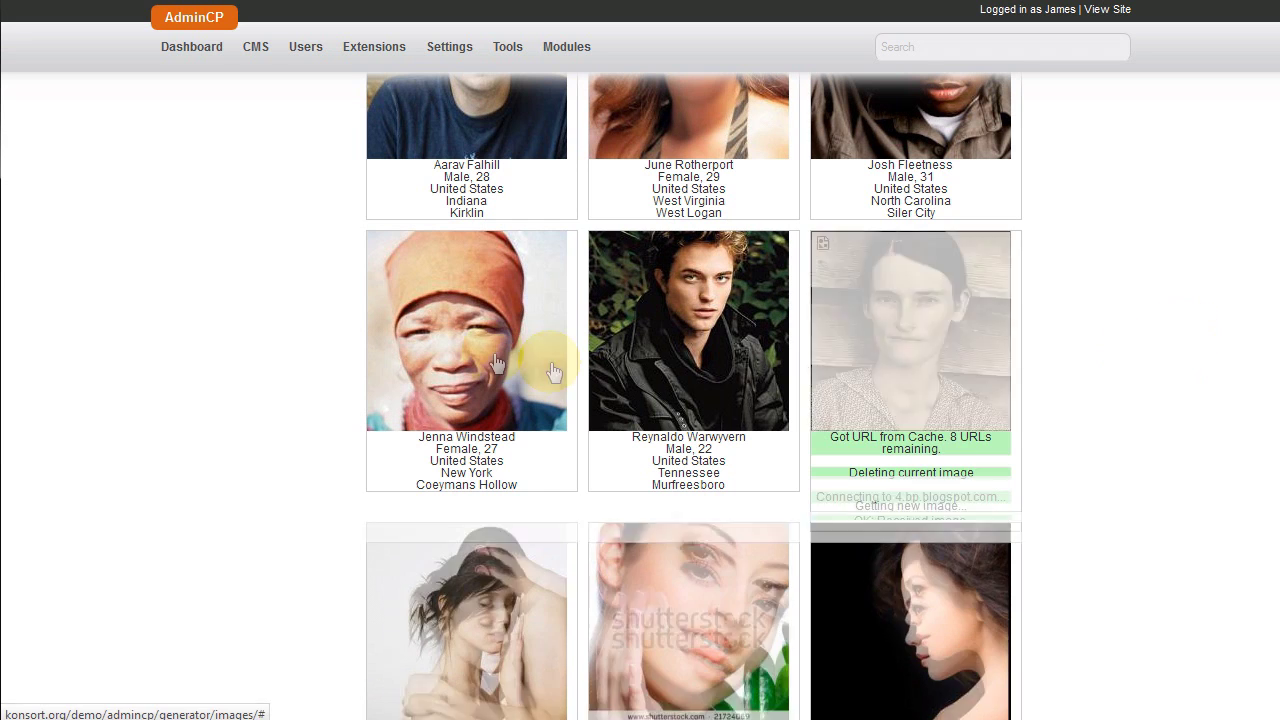
{"action": "scroll", "coordinate": [1098, 368], "scroll_direction": "up", "scroll_amount": 3}
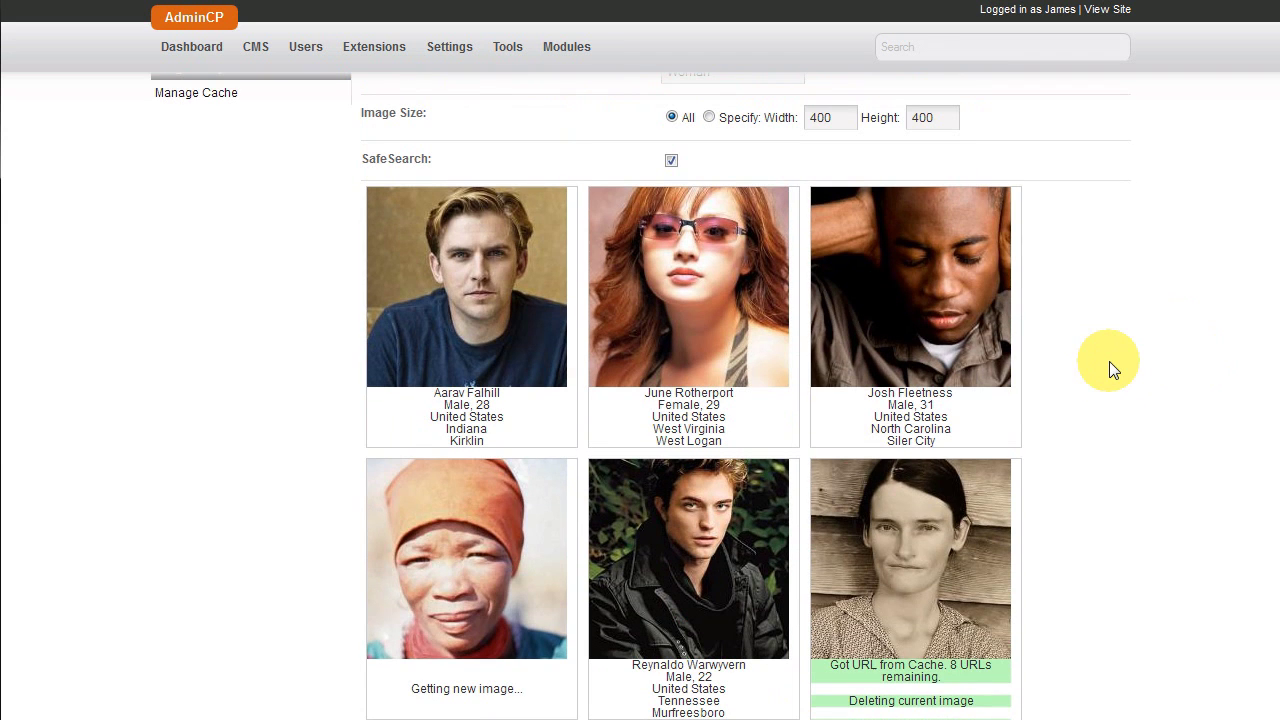
{"action": "scroll", "coordinate": [1100, 368], "scroll_direction": "up", "scroll_amount": 2}
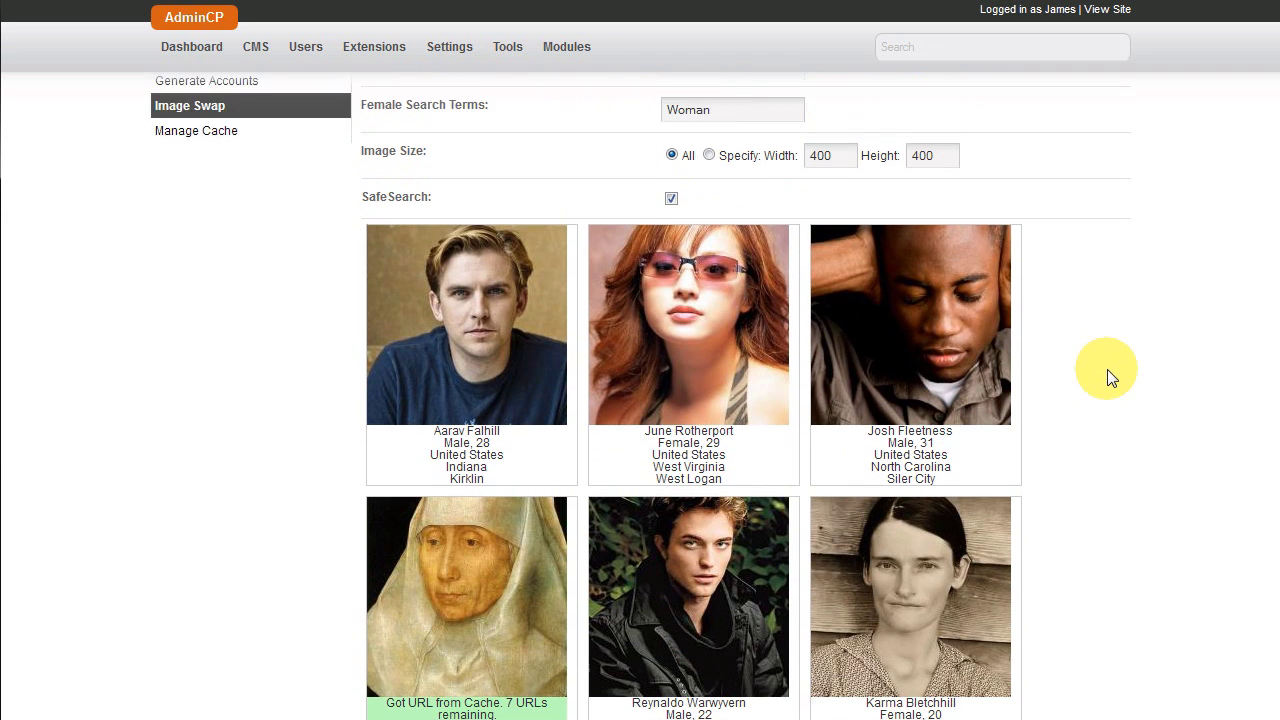
Step: Open the Manage Cache page and review the cached image URLs for the search term "woman"
{"action": "left_click", "coordinate": [229, 218]}
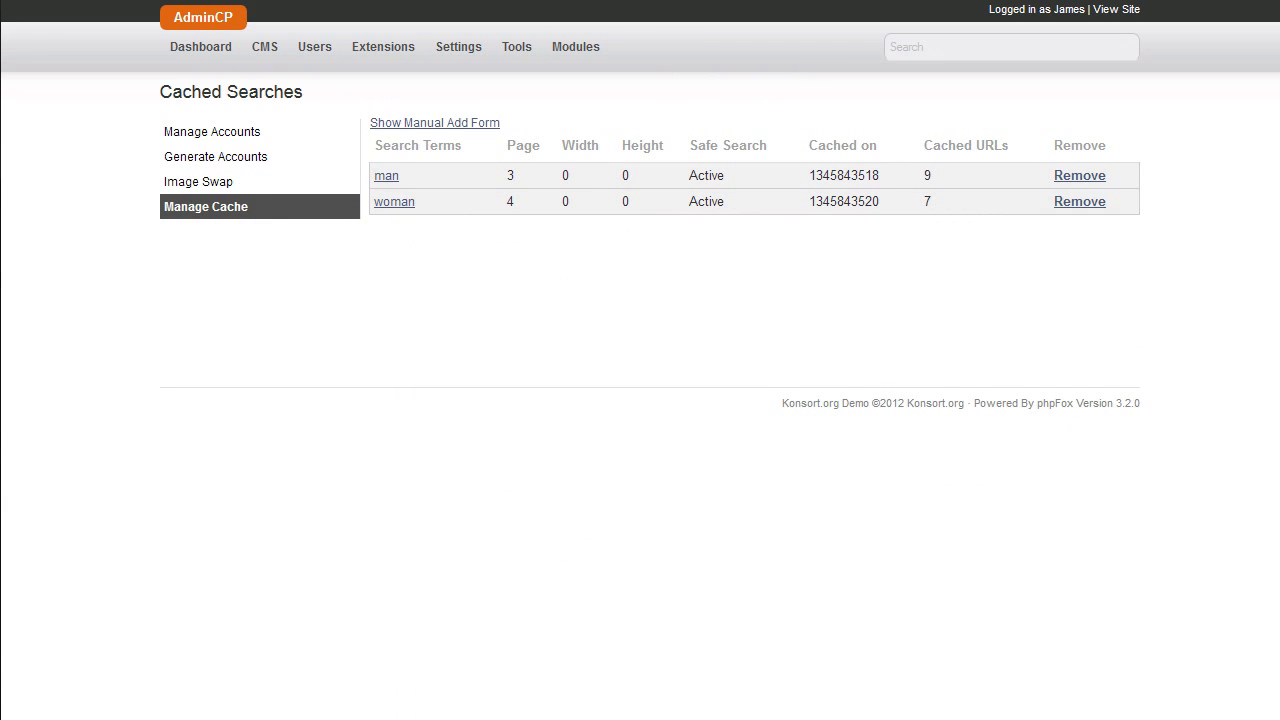
{"action": "left_click", "coordinate": [395, 203]}
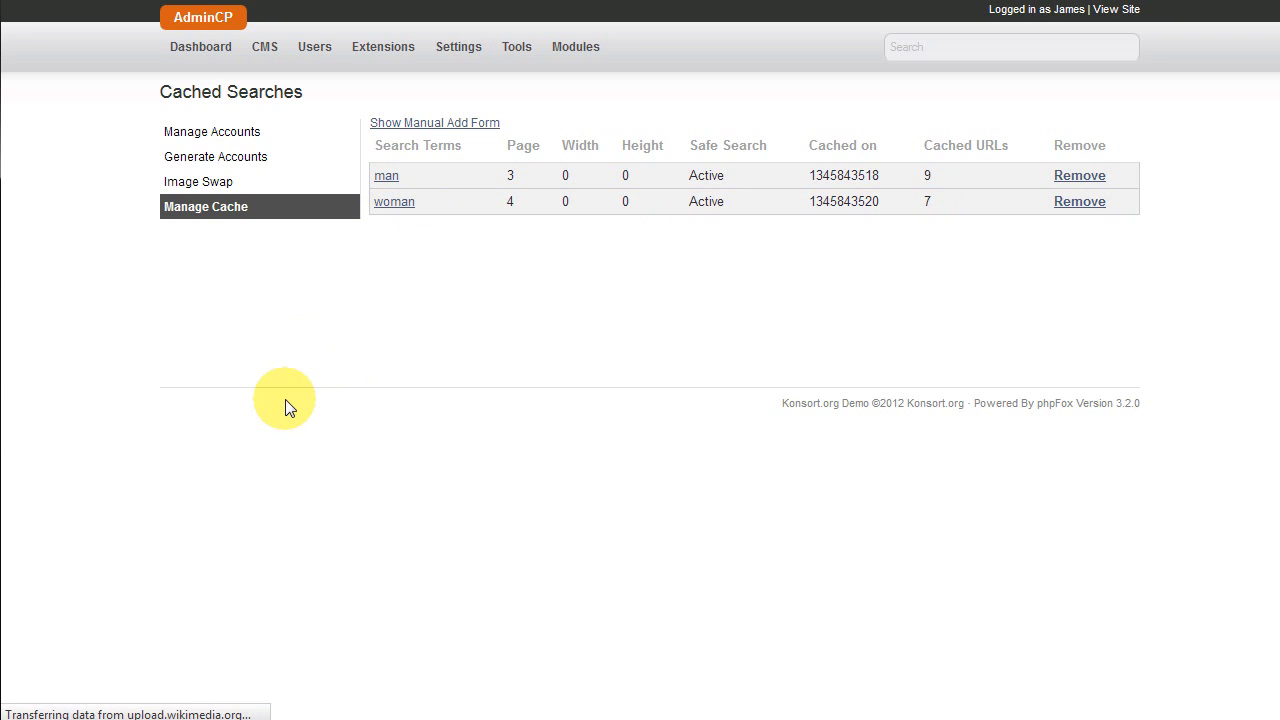
{"action": "scroll", "coordinate": [285, 399], "scroll_direction": "down", "scroll_amount": 5}
{"action": "scroll", "coordinate": [284, 409], "scroll_direction": "down", "scroll_amount": 2}
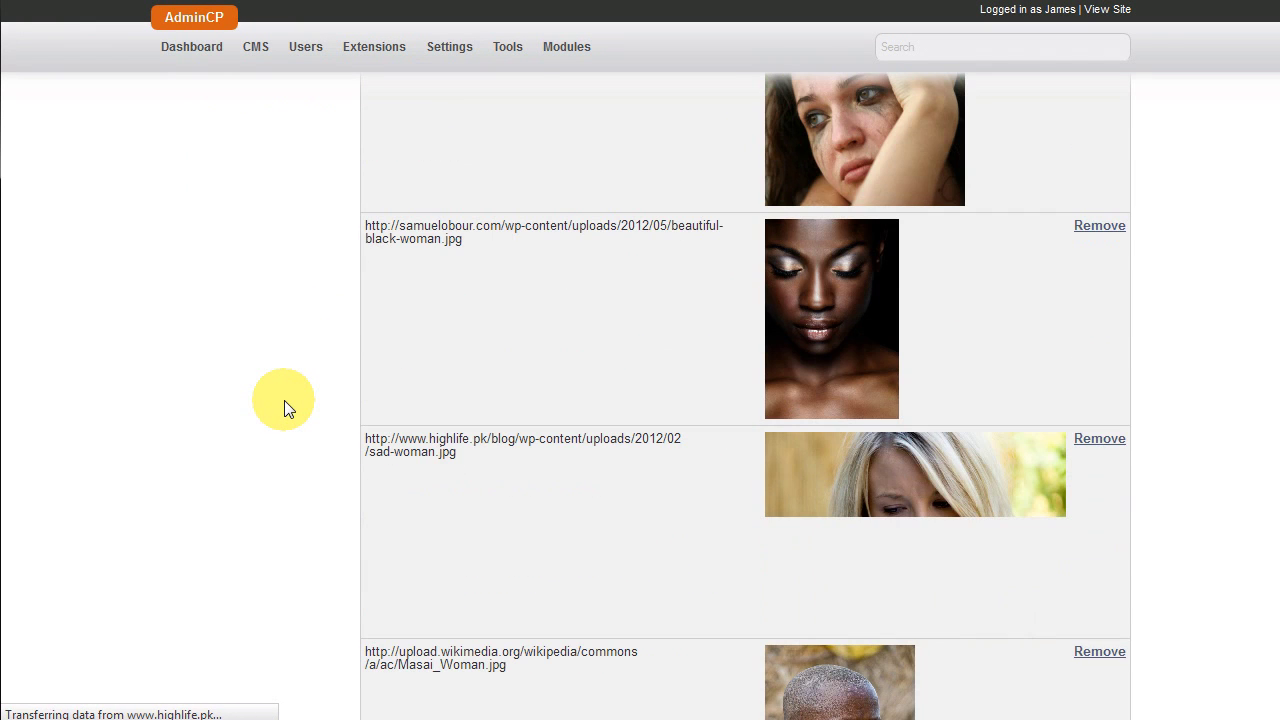
{"action": "scroll", "coordinate": [284, 409], "scroll_direction": "down", "scroll_amount": 2}
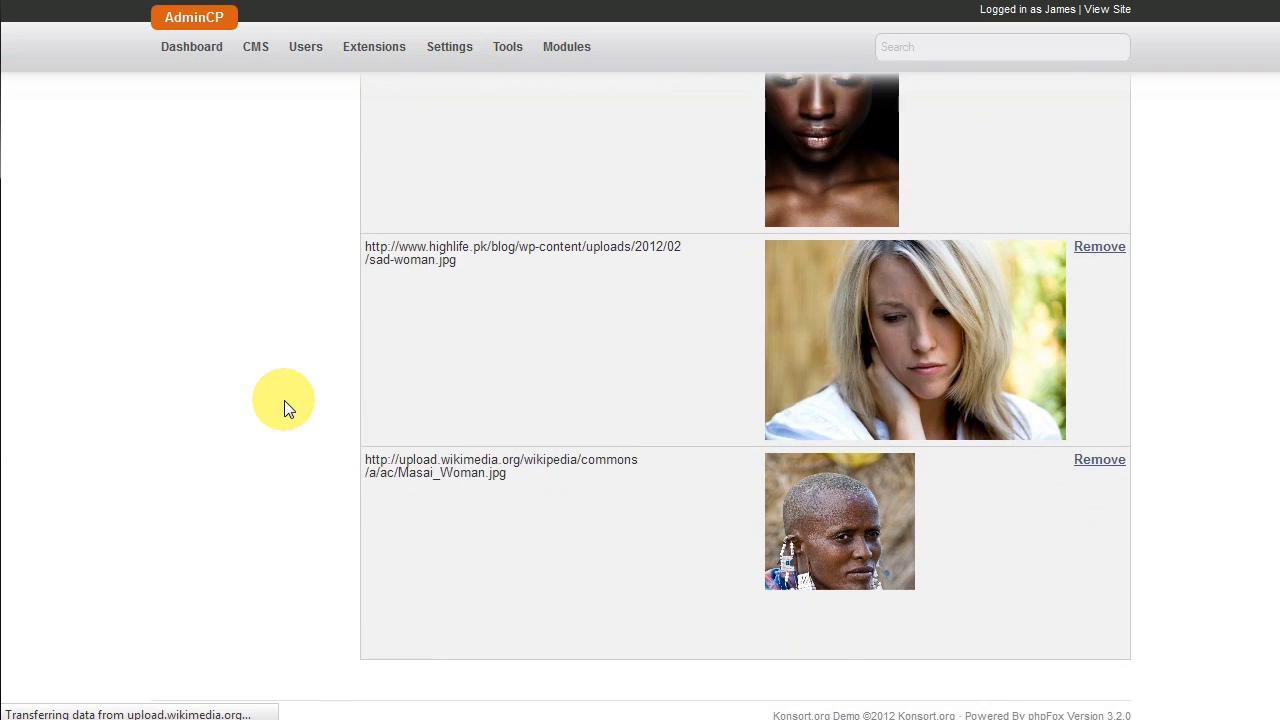
{"action": "scroll", "coordinate": [284, 409], "scroll_direction": "up", "scroll_amount": 5}
{"action": "scroll", "coordinate": [284, 400], "scroll_direction": "up", "scroll_amount": 2}
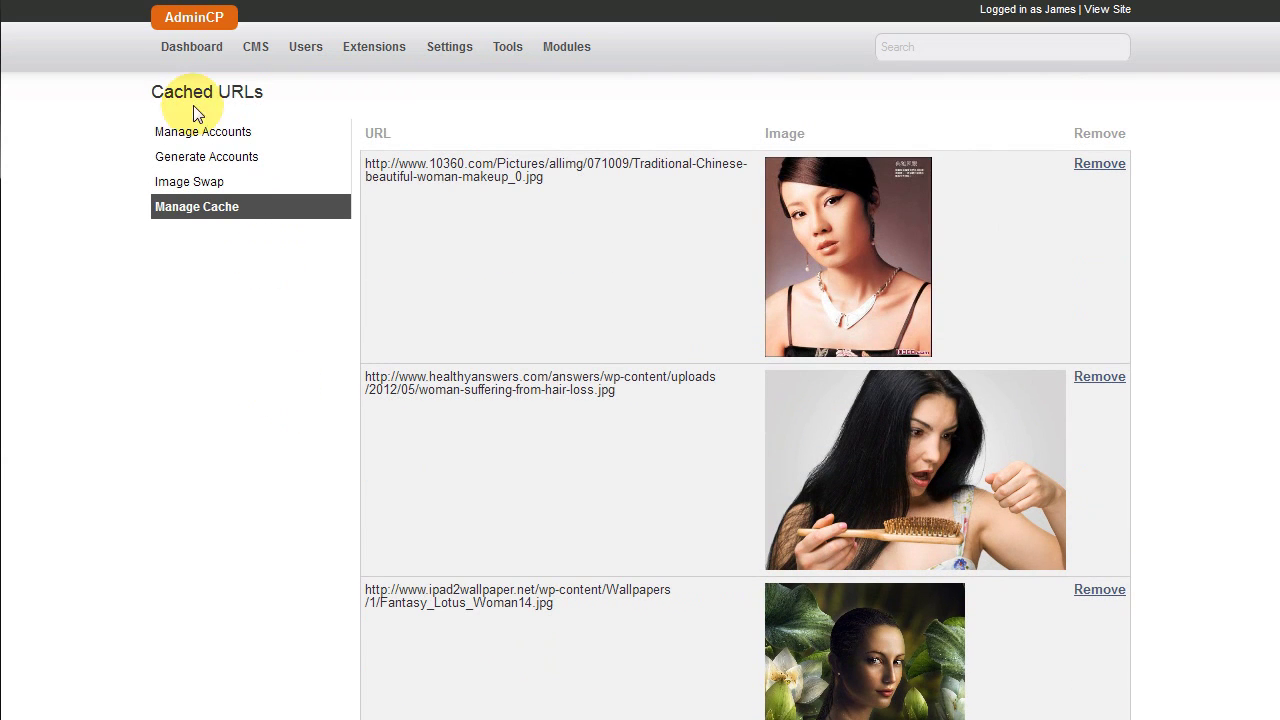
{"action": "left_click", "coordinate": [186, 68]}
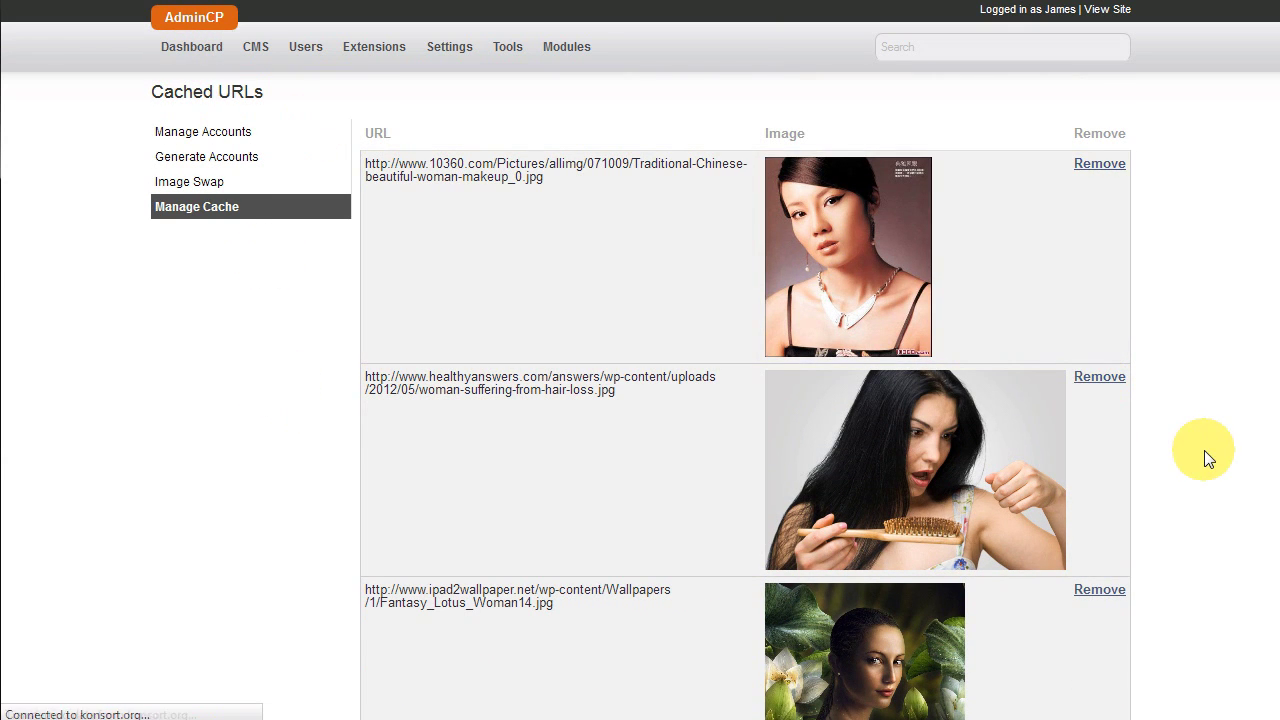